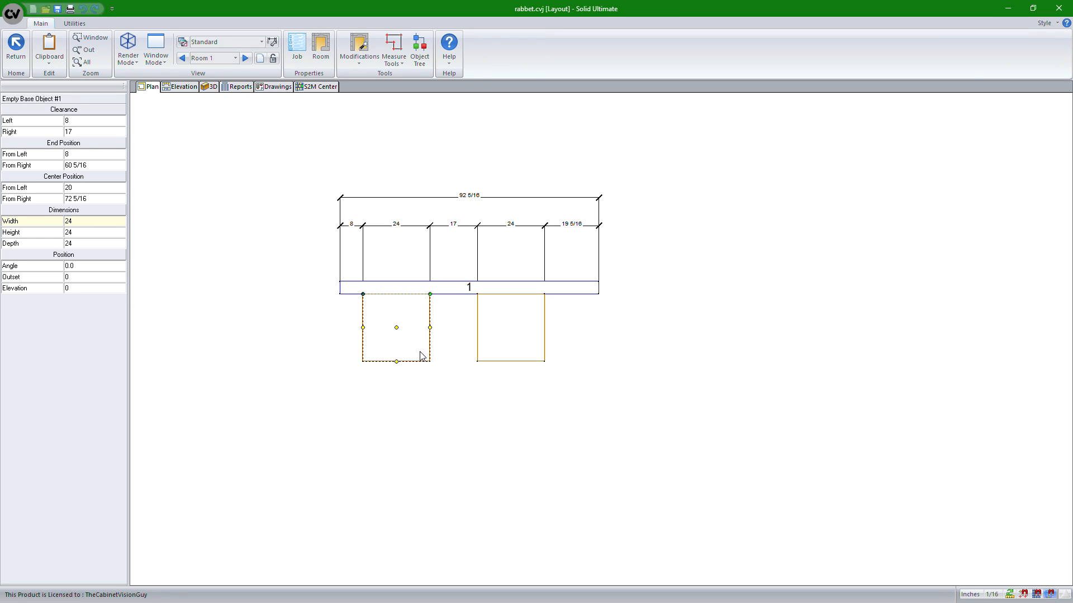
Open the left empty base cabinet in the assembly view
{"action": "left_click", "coordinate": [509, 351]}
{"action": "double_click", "coordinate": [403, 334]}
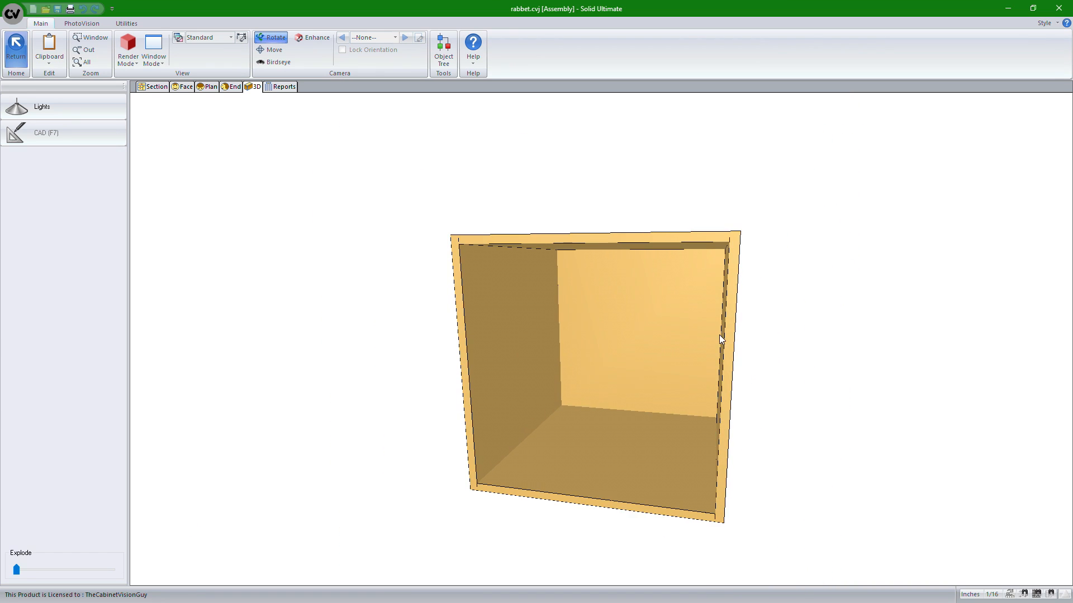
Explode the cabinet and orbit around it to examine how the back, sides, top and bottom fit together
{"action": "left_click_drag", "start_coordinate": [781, 293], "coordinate": [701, 287]}
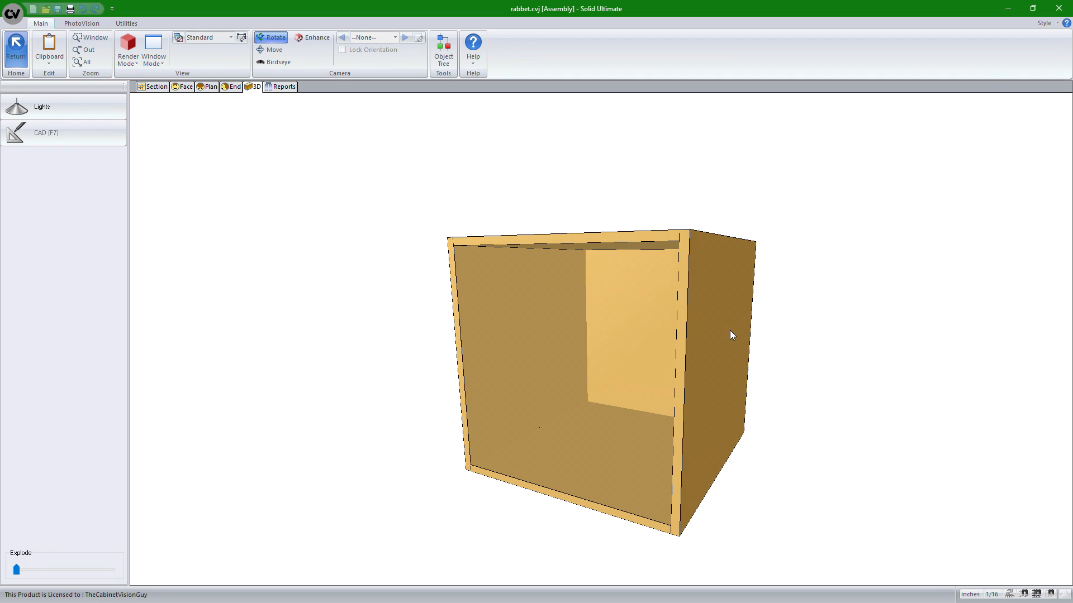
{"action": "left_click_drag", "start_coordinate": [743, 329], "coordinate": [634, 338]}
{"action": "left_click_drag", "start_coordinate": [706, 341], "coordinate": [561, 354]}
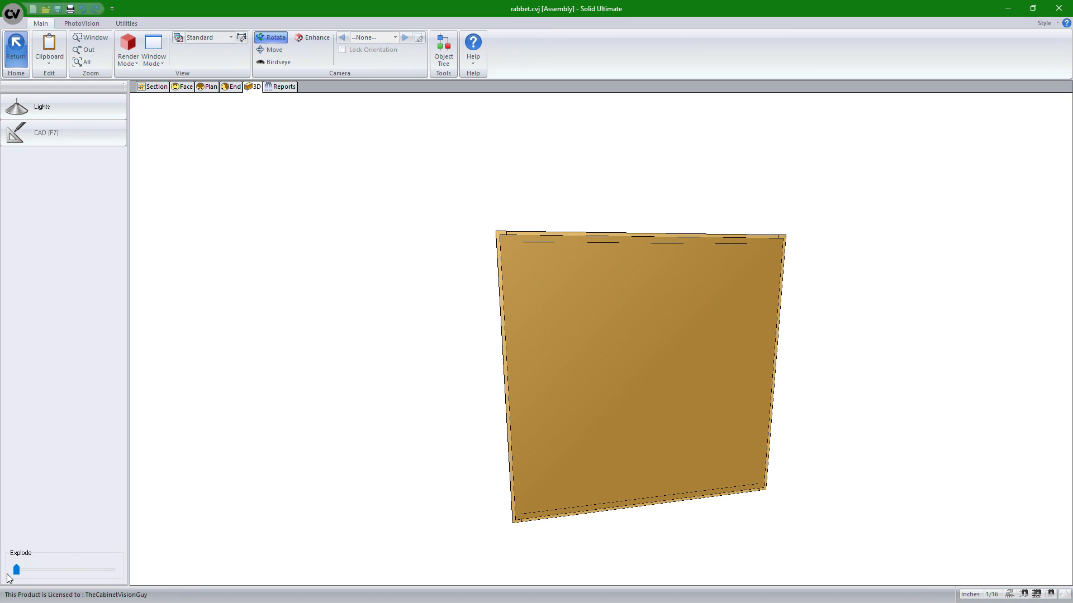
{"action": "left_click_drag", "start_coordinate": [16, 571], "coordinate": [30, 570]}
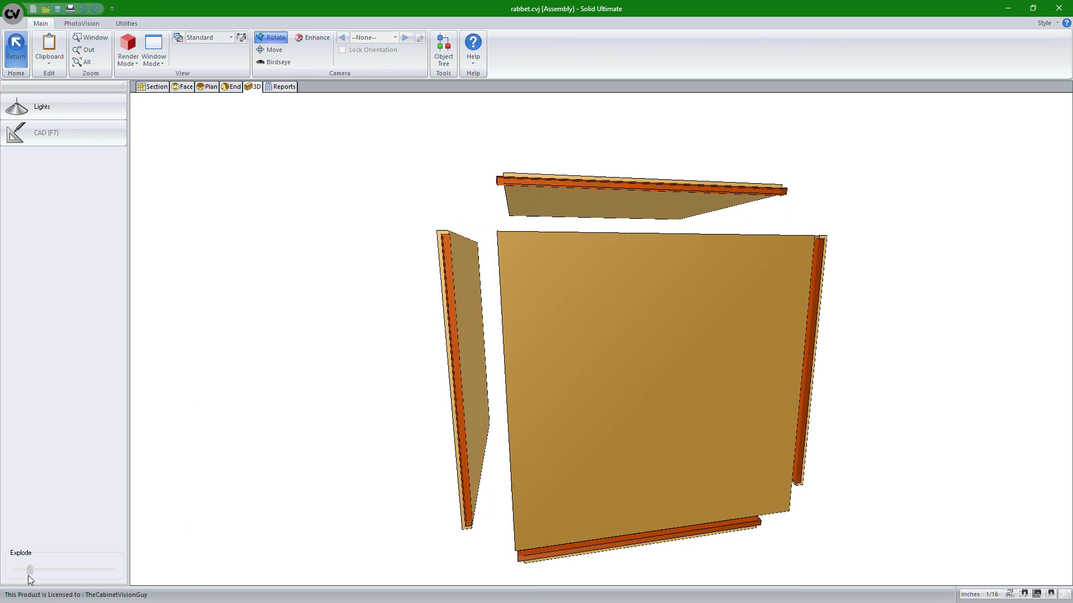
{"action": "left_click_drag", "start_coordinate": [374, 371], "coordinate": [604, 227]}
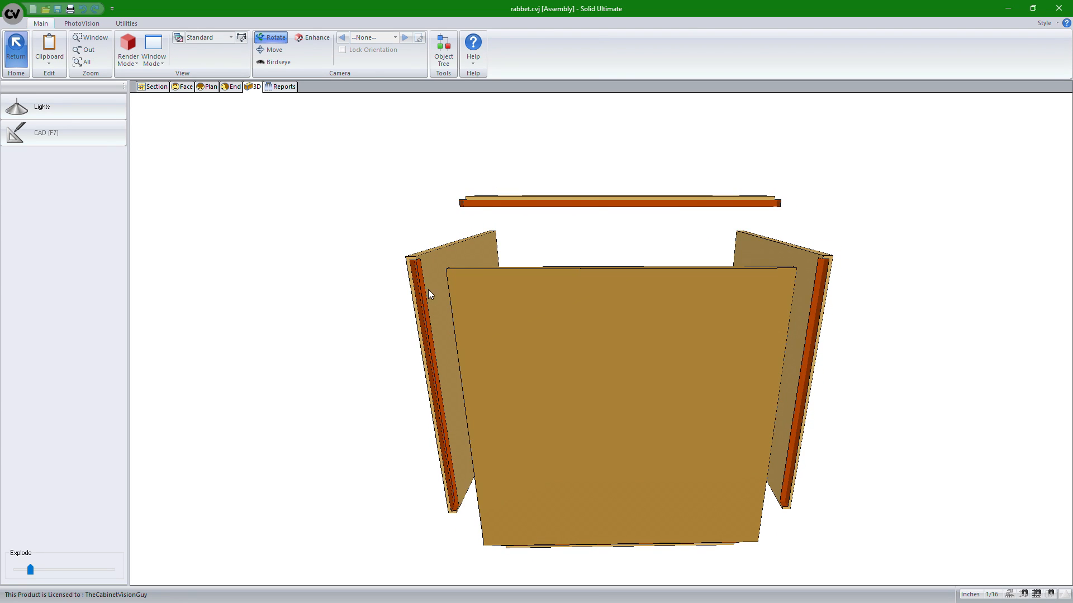
{"action": "left_click_drag", "start_coordinate": [432, 293], "coordinate": [654, 352]}
{"action": "left_click_drag", "start_coordinate": [761, 436], "coordinate": [588, 401]}
{"action": "left_click_drag", "start_coordinate": [871, 380], "coordinate": [579, 373]}
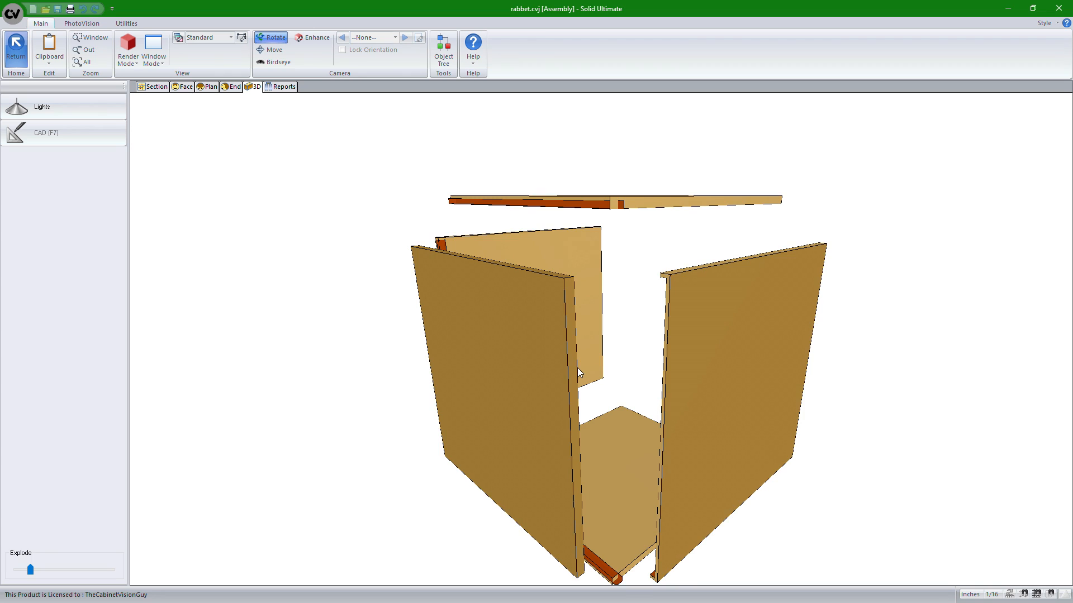
{"action": "left_click_drag", "start_coordinate": [819, 328], "coordinate": [453, 262]}
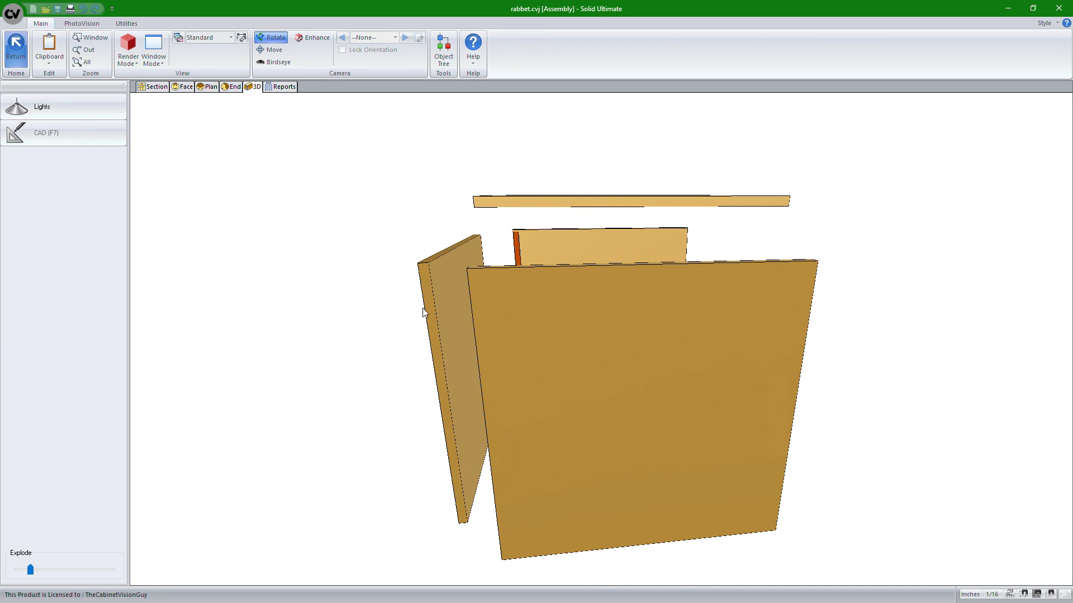
In the face view, open the cabinet's finished back part for editing
{"action": "left_click", "coordinate": [207, 86]}
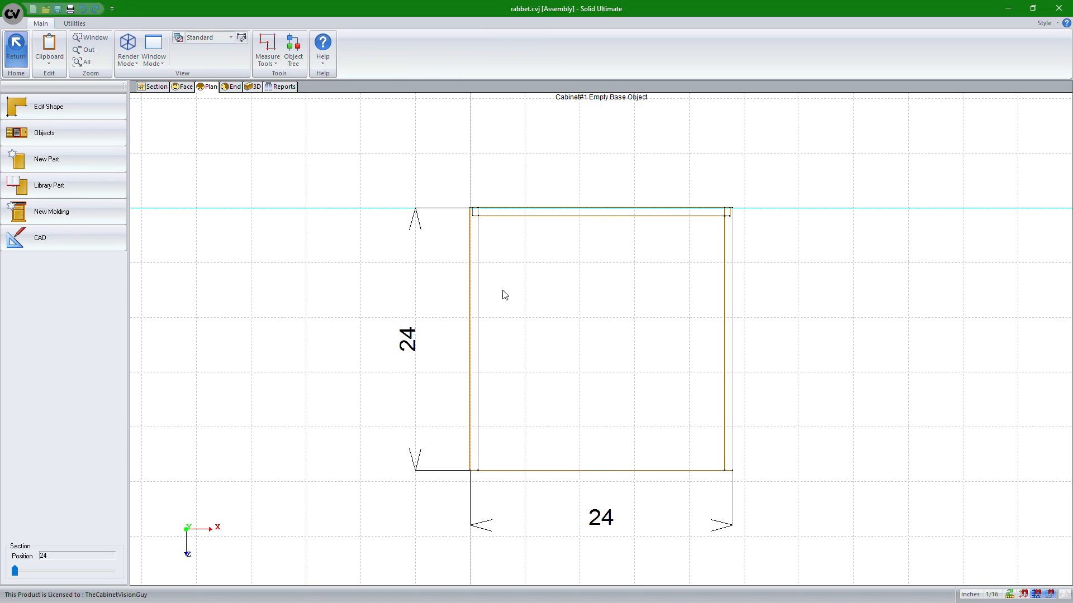
{"action": "left_click", "coordinate": [546, 315]}
{"action": "left_click", "coordinate": [189, 87]}
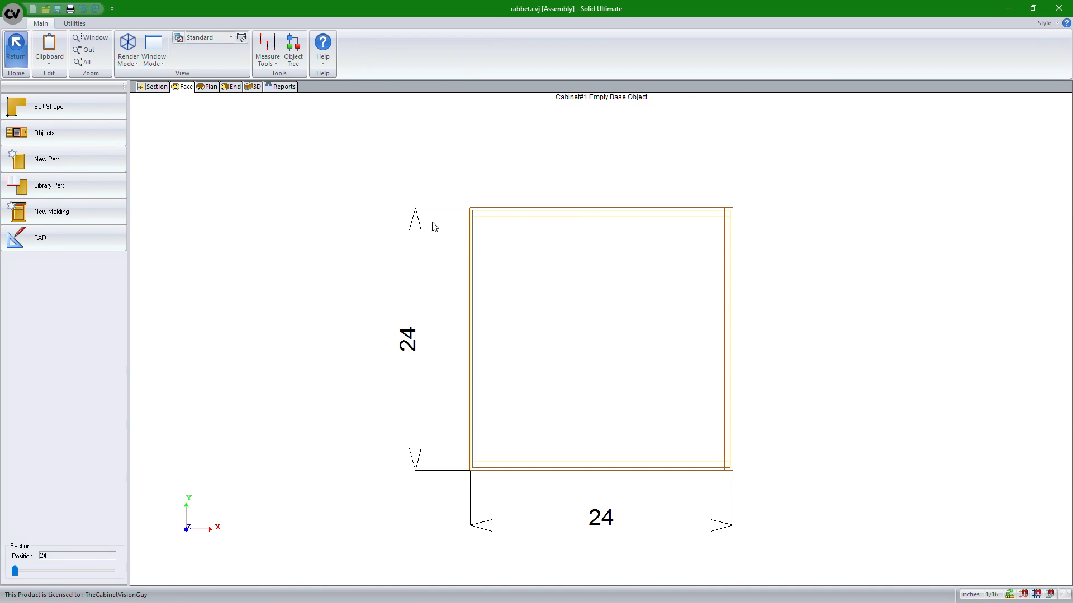
{"action": "right_click", "coordinate": [514, 289]}
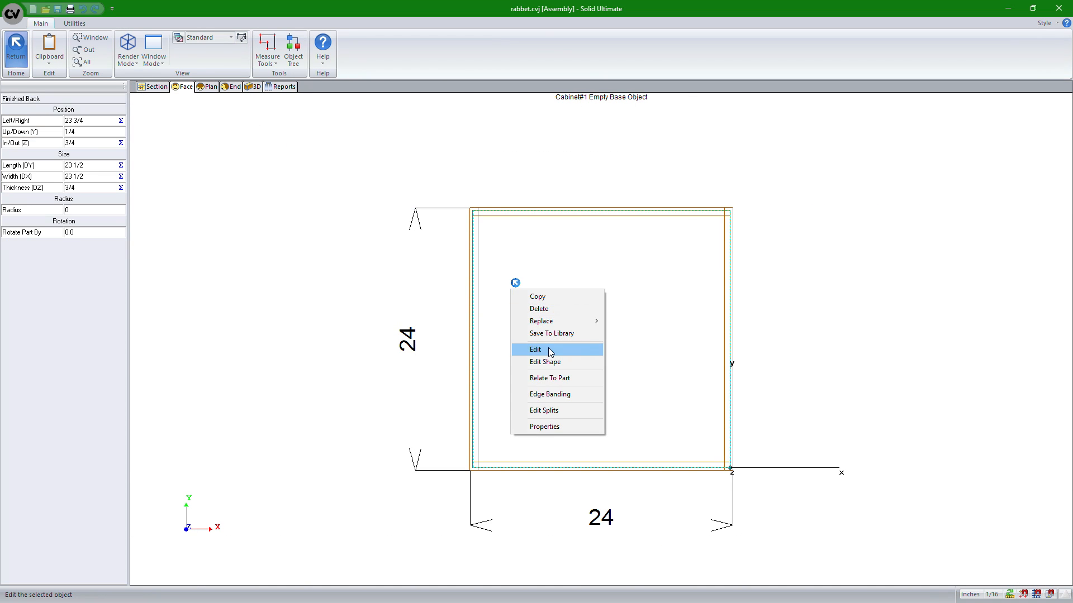
{"action": "left_click", "coordinate": [548, 350]}
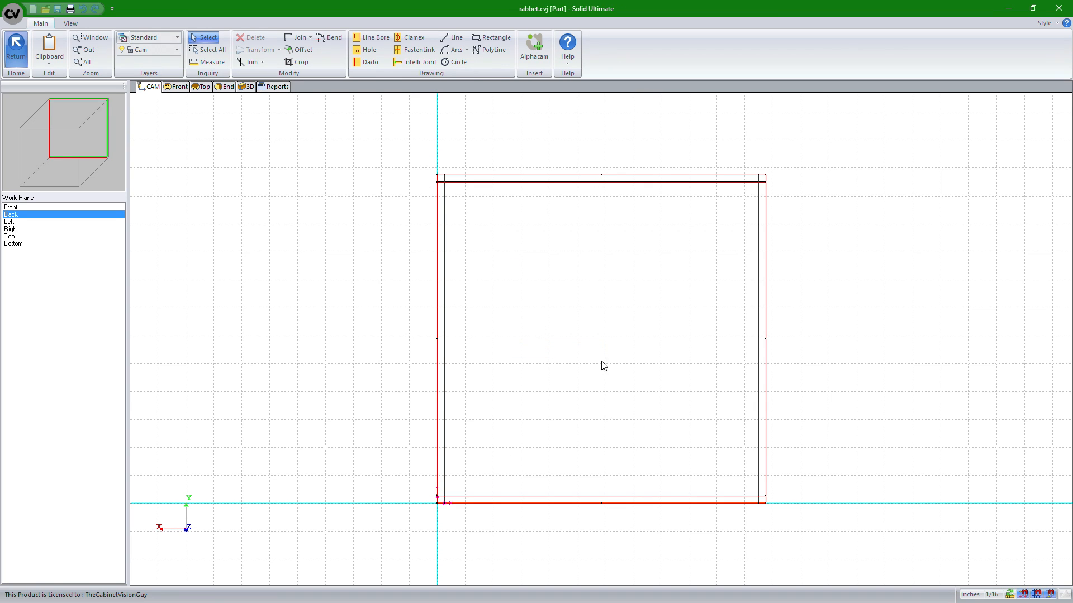
Review the back part's machining operations report and return to the cabinet assembly
{"action": "left_click", "coordinate": [273, 87]}
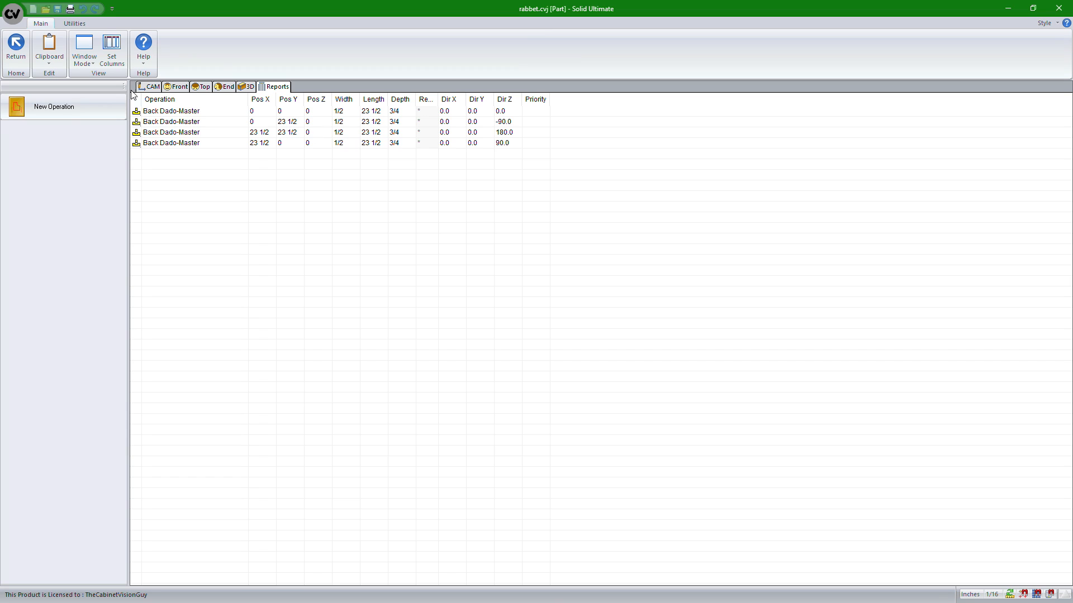
{"action": "left_click", "coordinate": [16, 47]}
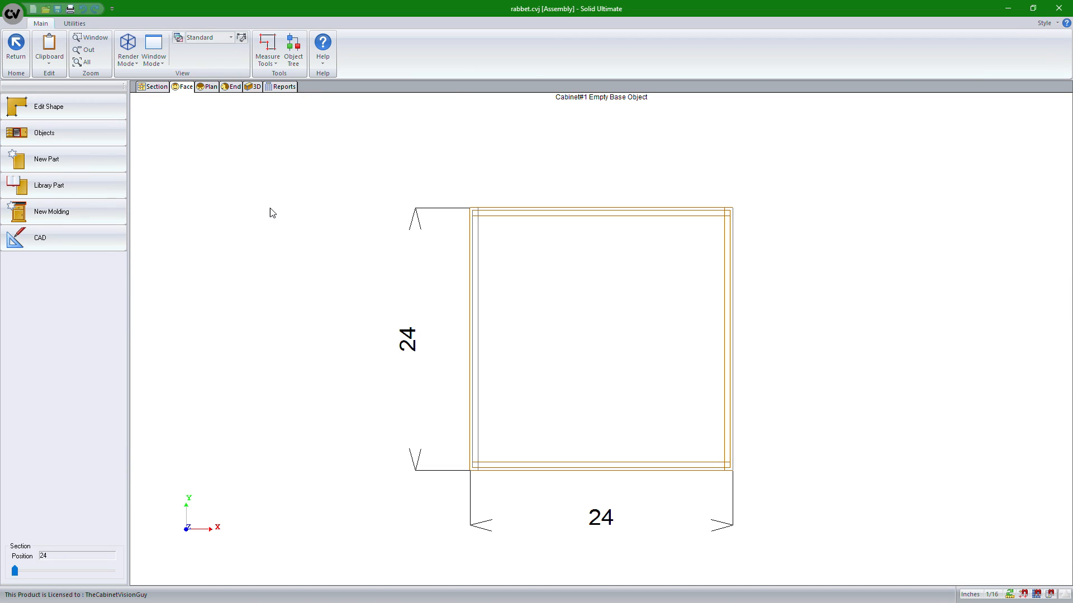
Orbit the exploded cabinet in 3D once more and return to the room layout
{"action": "left_click", "coordinate": [254, 86]}
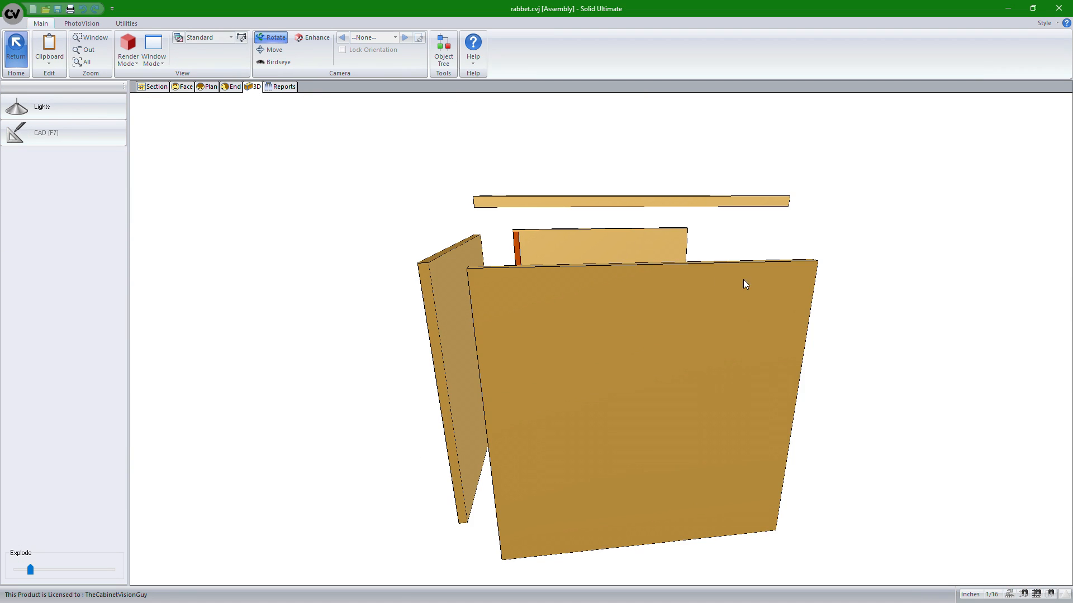
{"action": "mouse_move", "coordinate": [776, 288]}
{"action": "left_mouse_down"}
{"action": "mouse_move", "coordinate": [543, 289]}
{"action": "mouse_move", "coordinate": [819, 297]}
{"action": "mouse_move", "coordinate": [731, 308]}
{"action": "left_mouse_up"}
{"action": "left_click_drag", "start_coordinate": [435, 350], "coordinate": [763, 385]}
{"action": "left_click", "coordinate": [15, 47]}
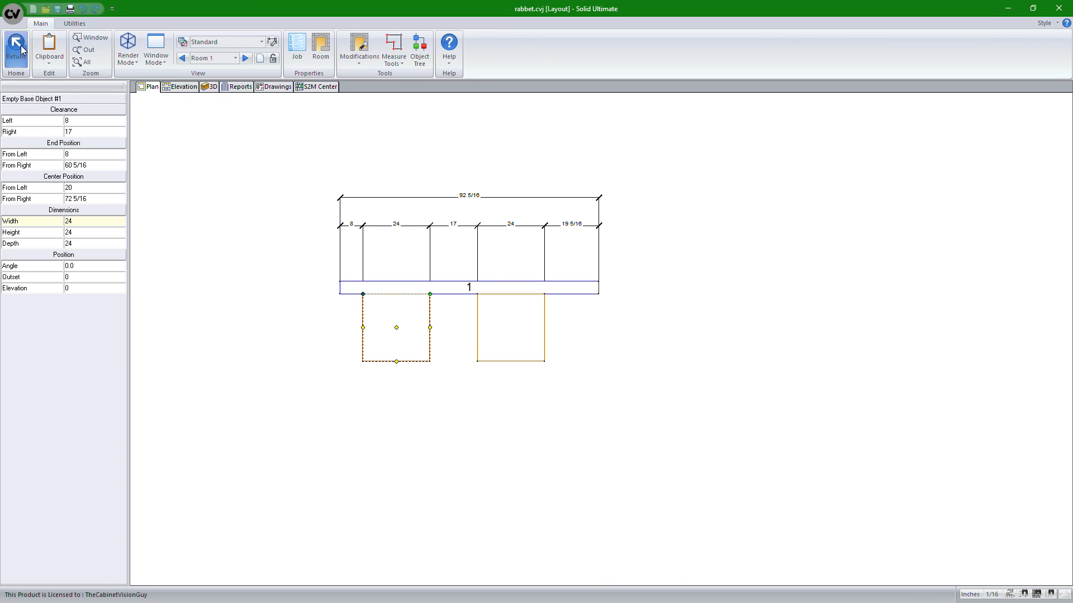
Open the right empty base cabinet in 3D and orbit around its back
{"action": "double_click", "coordinate": [527, 337]}
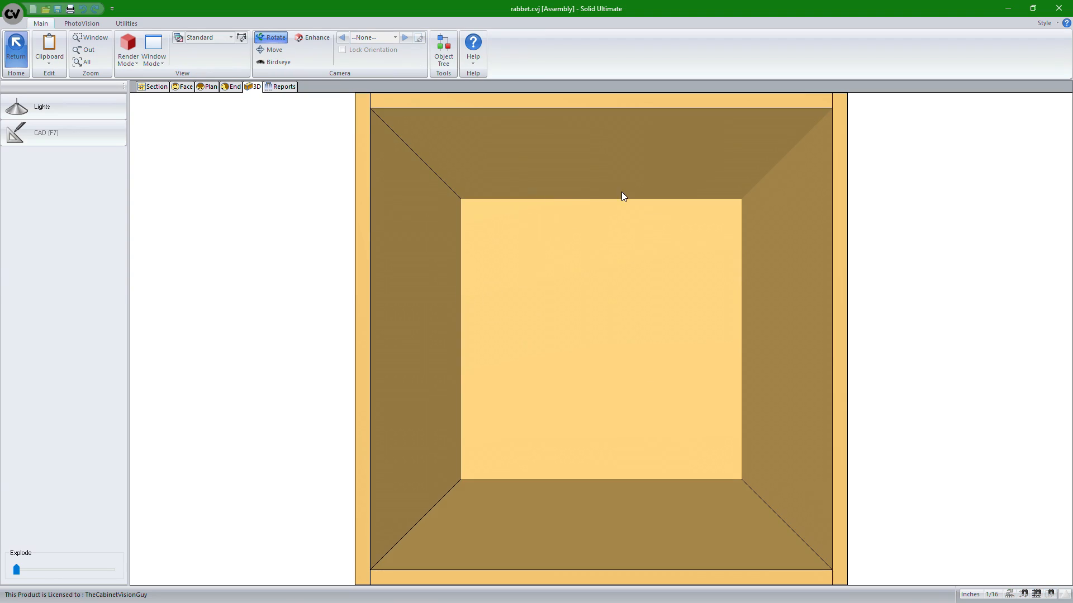
{"action": "left_click_drag", "start_coordinate": [623, 196], "coordinate": [575, 326]}
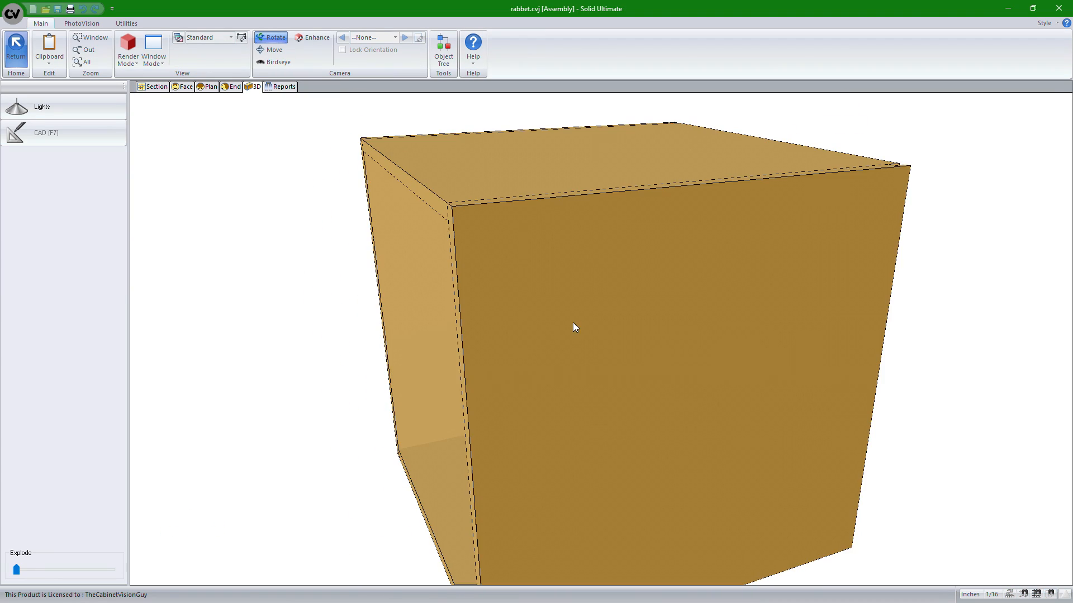
{"action": "scroll", "coordinate": [579, 330], "scroll_direction": "up", "scroll_amount": 5}
{"action": "scroll", "coordinate": [631, 302], "scroll_direction": "down", "scroll_amount": 5}
{"action": "left_click_drag", "start_coordinate": [632, 301], "coordinate": [505, 285]}
{"action": "left_click_drag", "start_coordinate": [702, 304], "coordinate": [455, 244]}
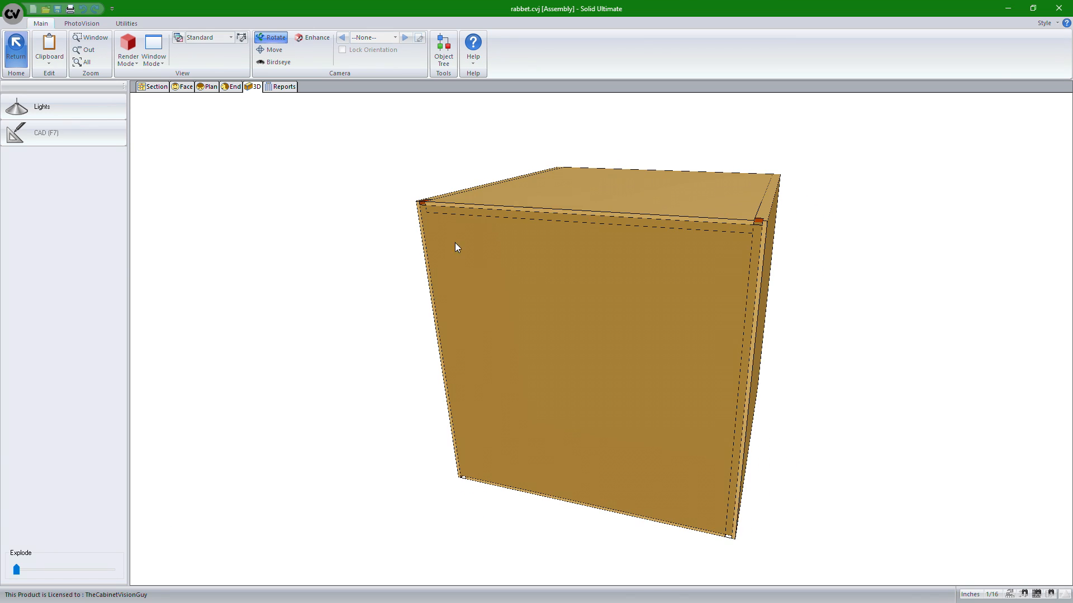
Explode the right cabinet, inspect its back and side joints from several angles, and return to the layout
{"action": "mouse_move", "coordinate": [17, 569]}
{"action": "left_mouse_down"}
{"action": "mouse_move", "coordinate": [112, 569]}
{"action": "mouse_move", "coordinate": [35, 572]}
{"action": "left_mouse_up"}
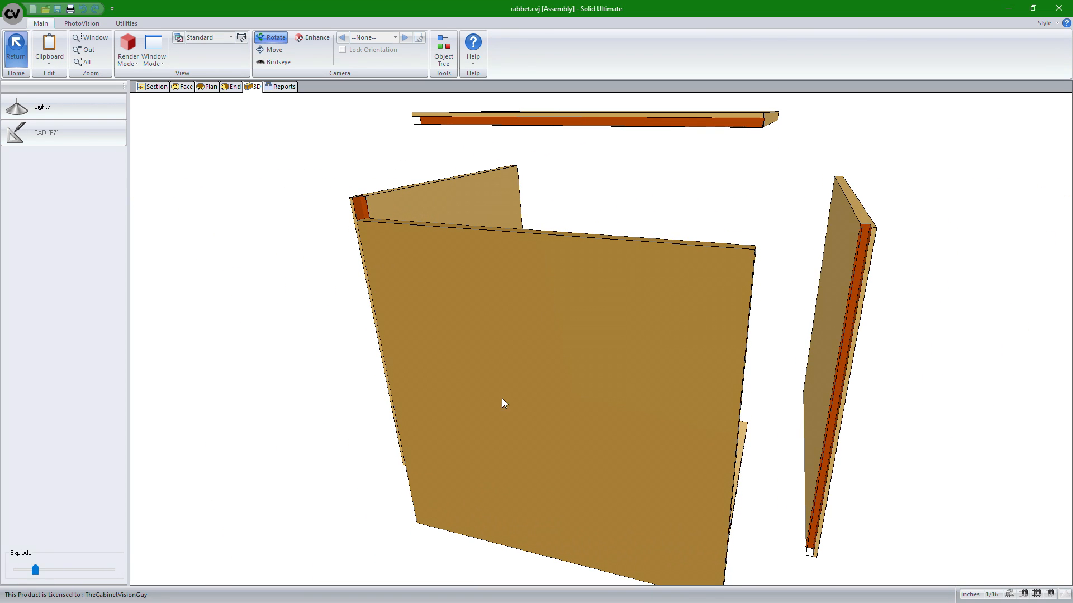
{"action": "left_click_drag", "start_coordinate": [698, 373], "coordinate": [724, 241]}
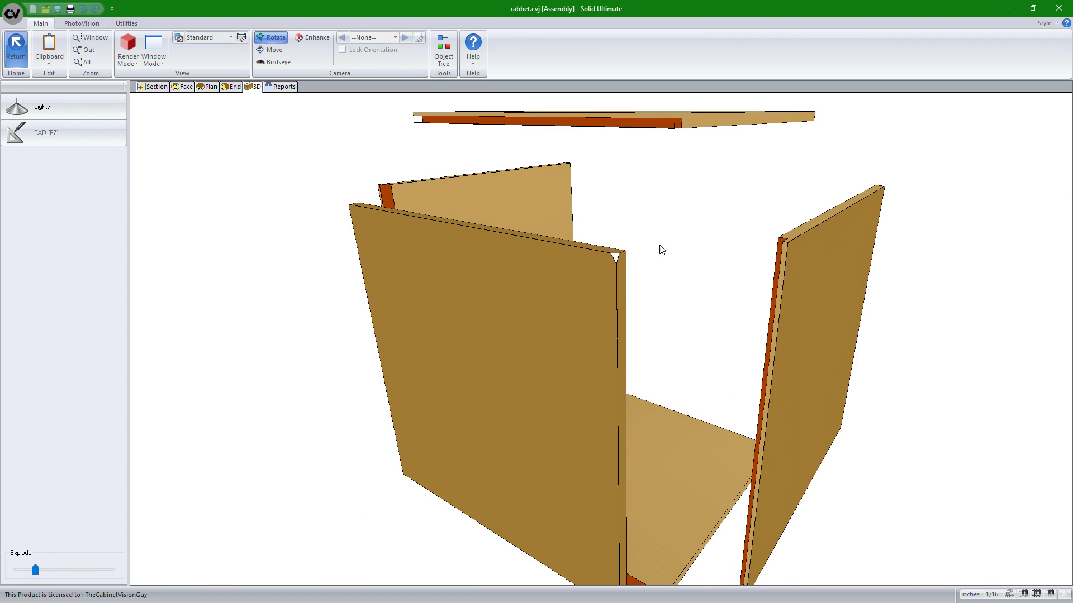
{"action": "left_click_drag", "start_coordinate": [486, 257], "coordinate": [819, 268]}
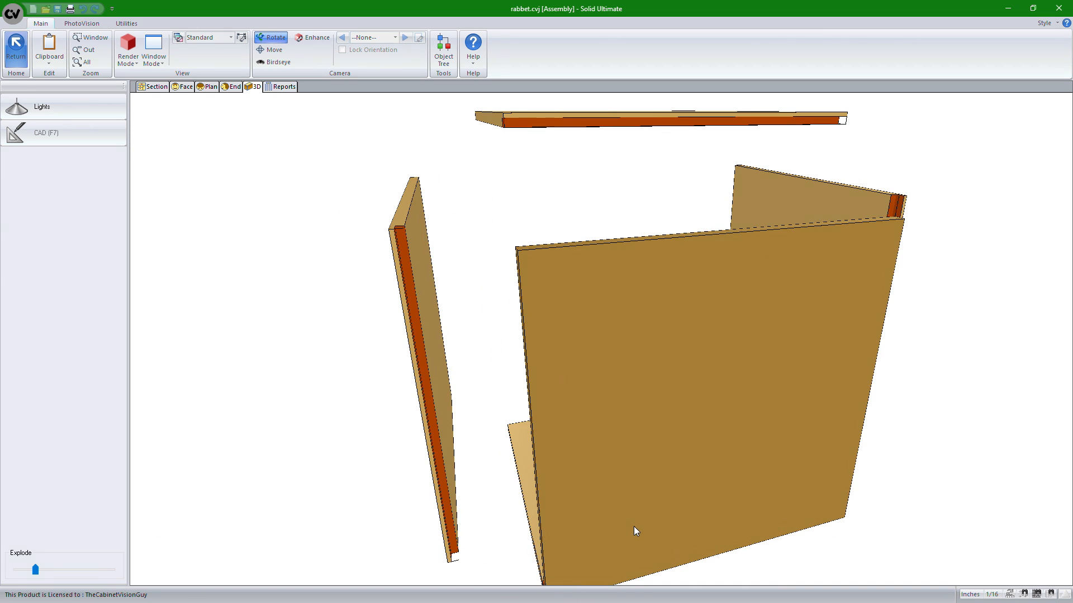
{"action": "scroll", "coordinate": [450, 351], "scroll_direction": "up", "scroll_amount": 3}
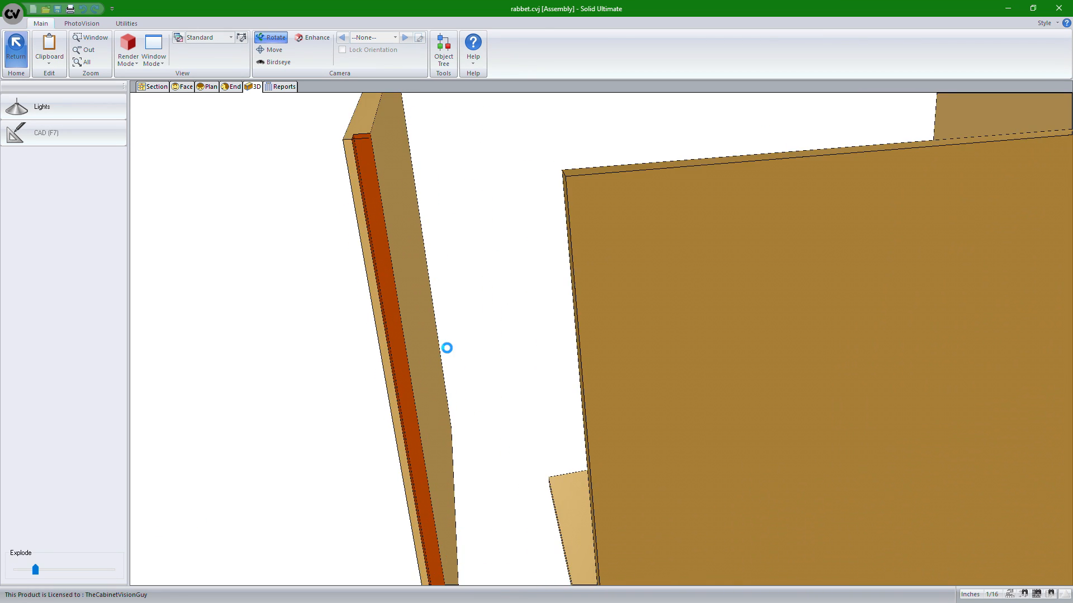
{"action": "scroll", "coordinate": [447, 348], "scroll_direction": "down", "scroll_amount": 3}
{"action": "left_click_drag", "start_coordinate": [447, 349], "coordinate": [803, 352]}
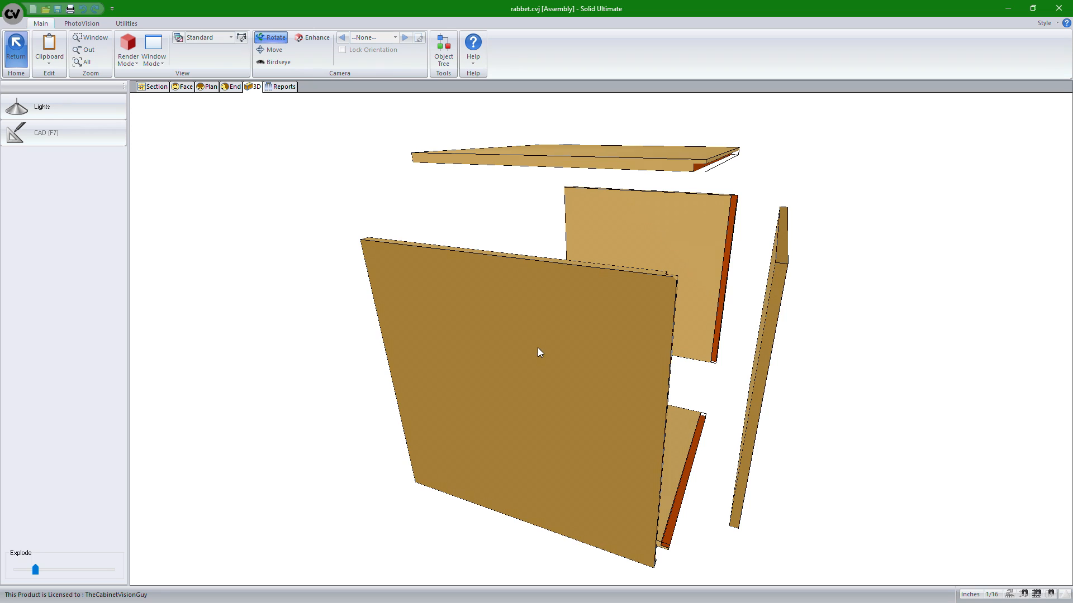
{"action": "mouse_move", "coordinate": [539, 352]}
{"action": "left_mouse_down"}
{"action": "mouse_move", "coordinate": [668, 352]}
{"action": "mouse_move", "coordinate": [488, 335]}
{"action": "left_mouse_up"}
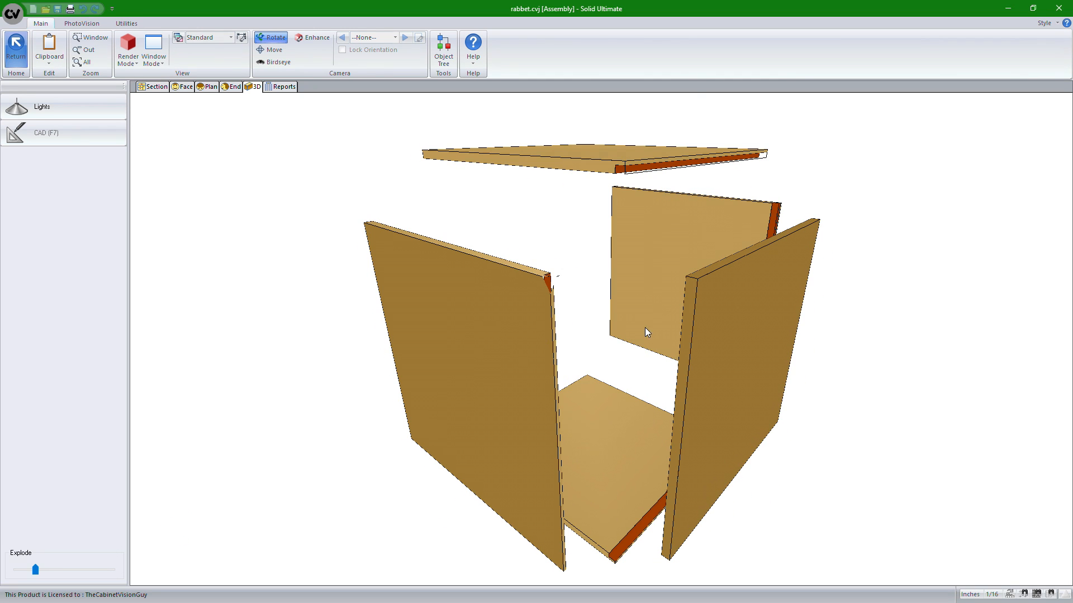
{"action": "left_click", "coordinate": [20, 55]}
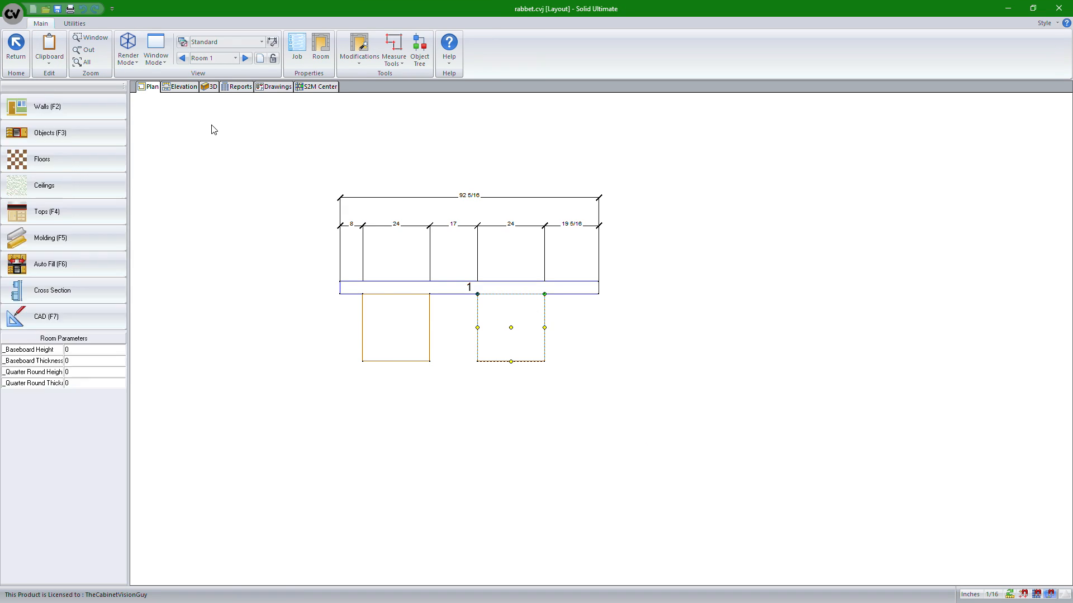
Switch to the copied room, open its left cabinet and explode it to inspect the panels
{"action": "left_click", "coordinate": [247, 59]}
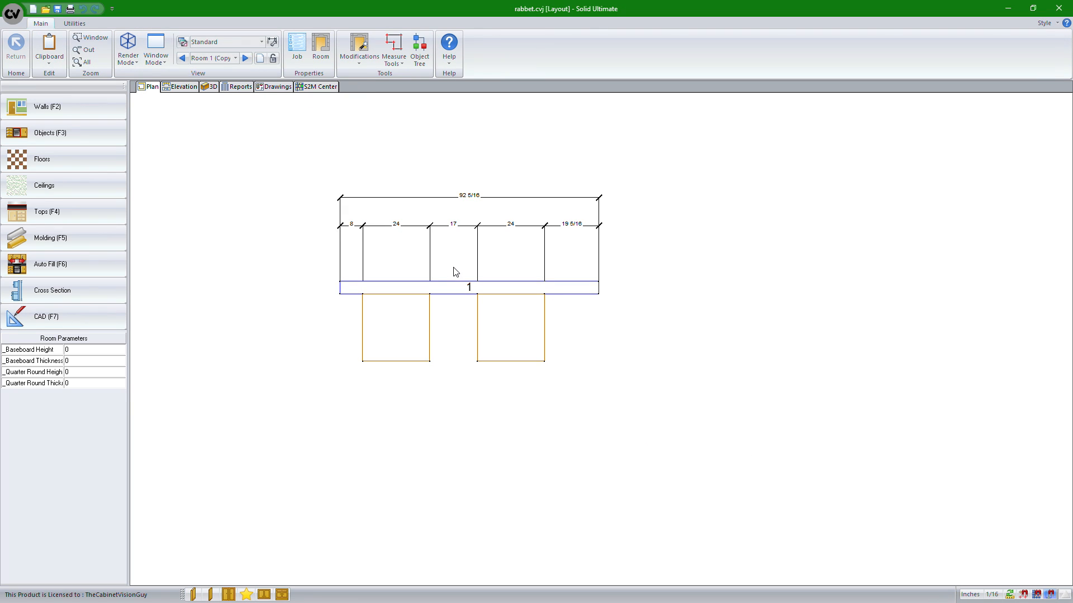
{"action": "left_click", "coordinate": [393, 341]}
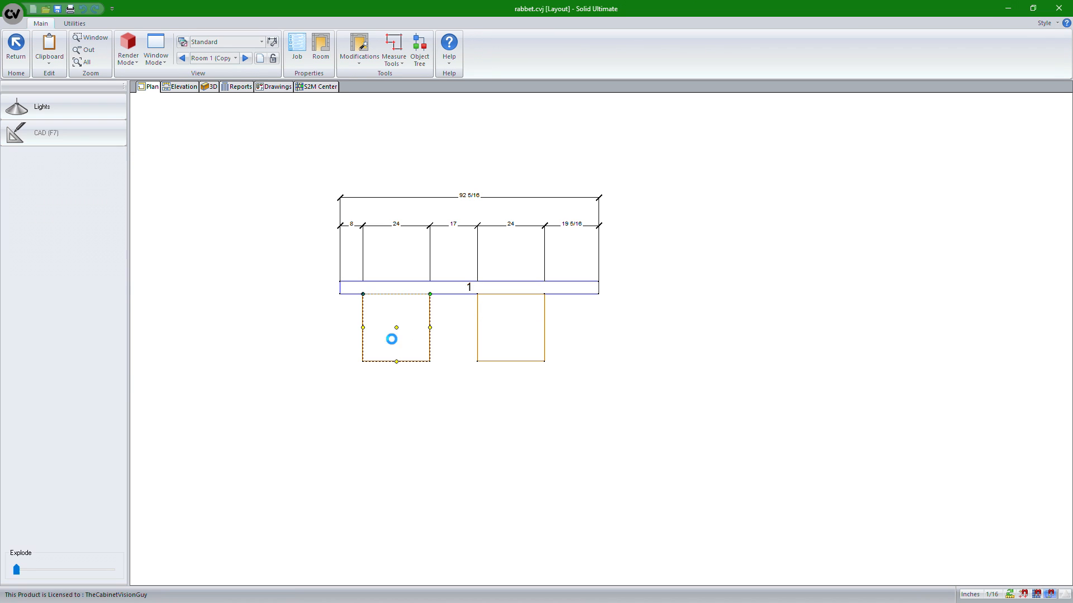
{"action": "left_click_drag", "start_coordinate": [714, 260], "coordinate": [479, 353]}
{"action": "left_click_drag", "start_coordinate": [15, 573], "coordinate": [26, 574]}
{"action": "scroll", "coordinate": [429, 351], "scroll_direction": "up", "scroll_amount": 3}
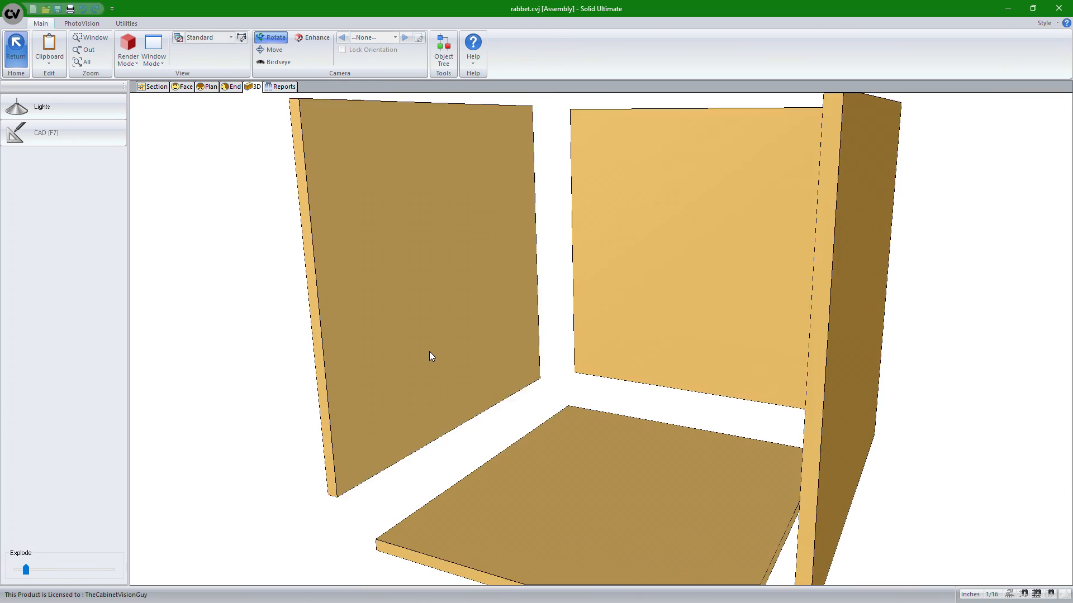
{"action": "scroll", "coordinate": [429, 351], "scroll_direction": "down", "scroll_amount": 3}
{"action": "left_click_drag", "start_coordinate": [565, 299], "coordinate": [480, 358]}
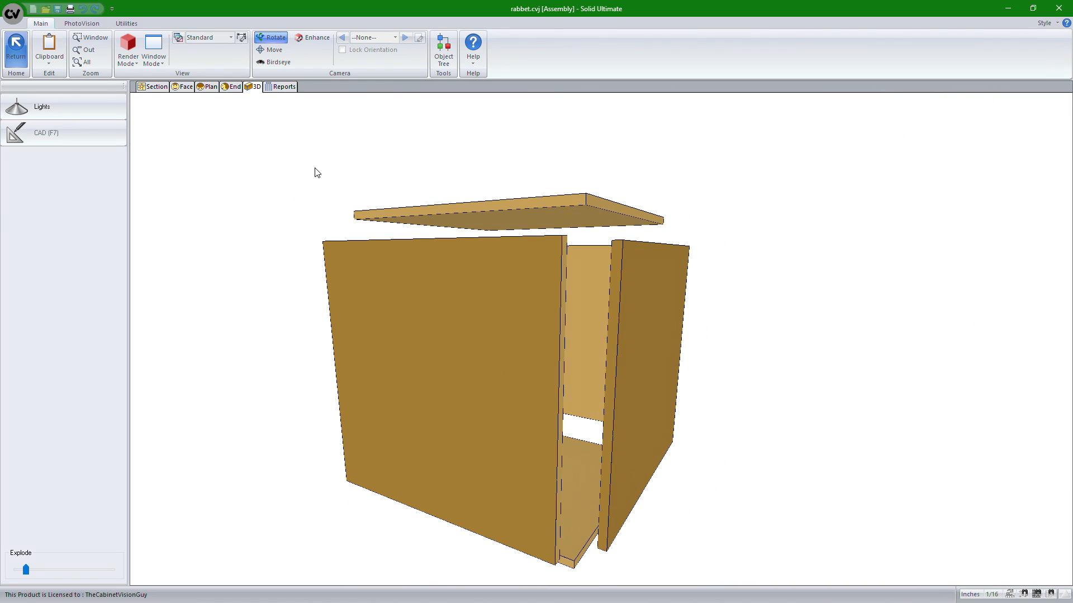
{"action": "left_click", "coordinate": [19, 569]}
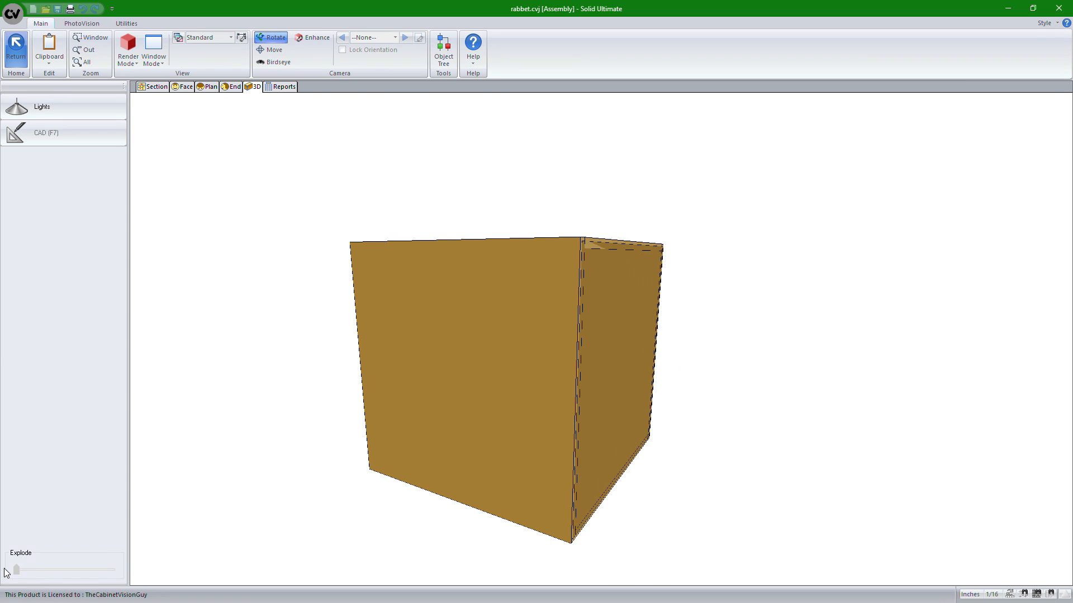
Open the cabinet's finished back part for editing and switch its work plane between Back and Front
{"action": "left_click", "coordinate": [192, 87]}
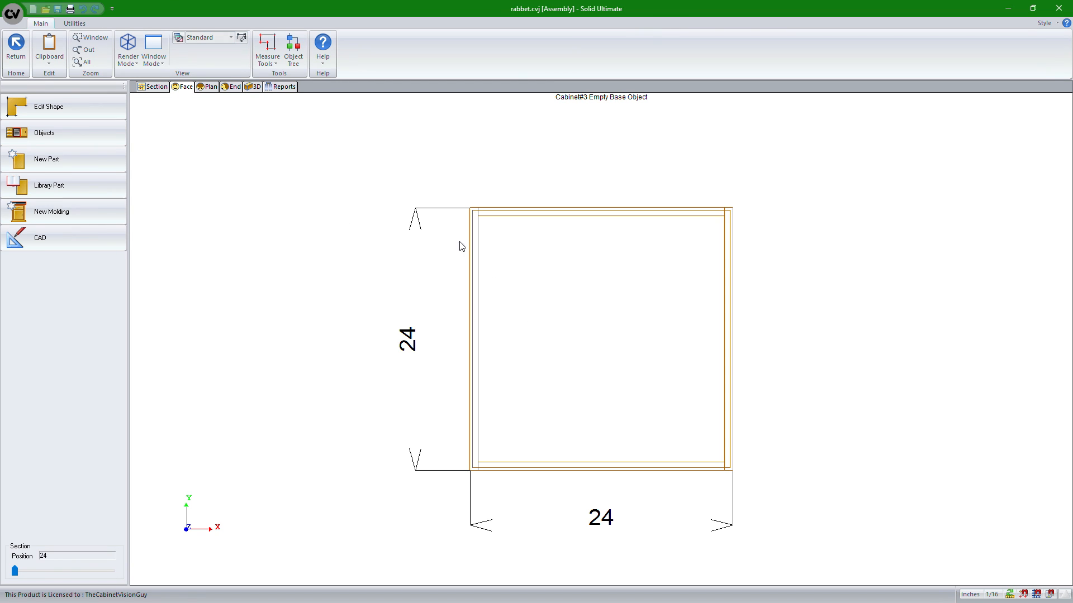
{"action": "right_click", "coordinate": [532, 279]}
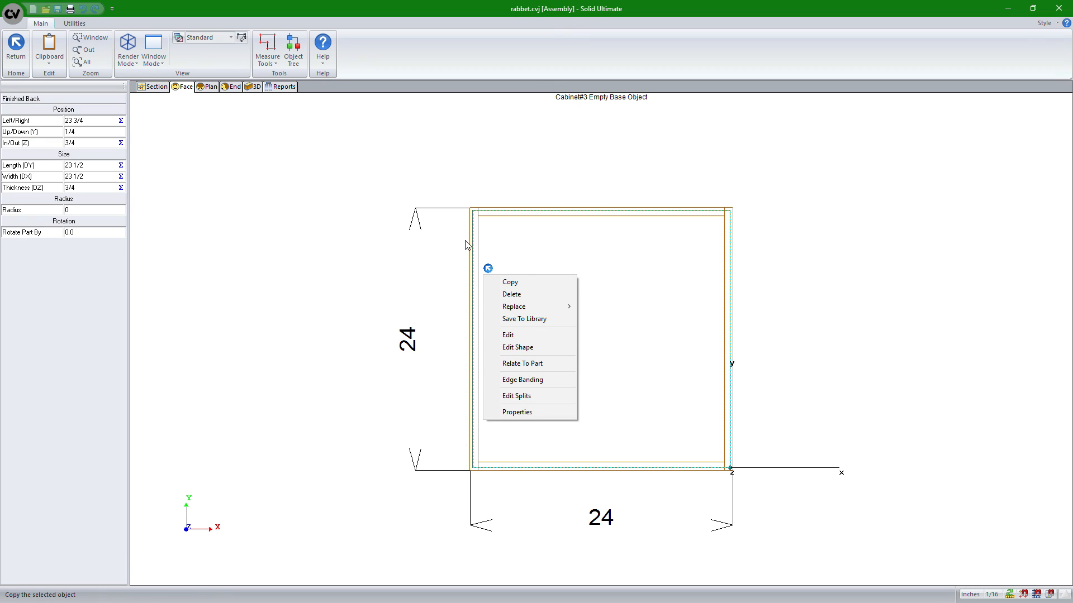
{"action": "left_click", "coordinate": [512, 337]}
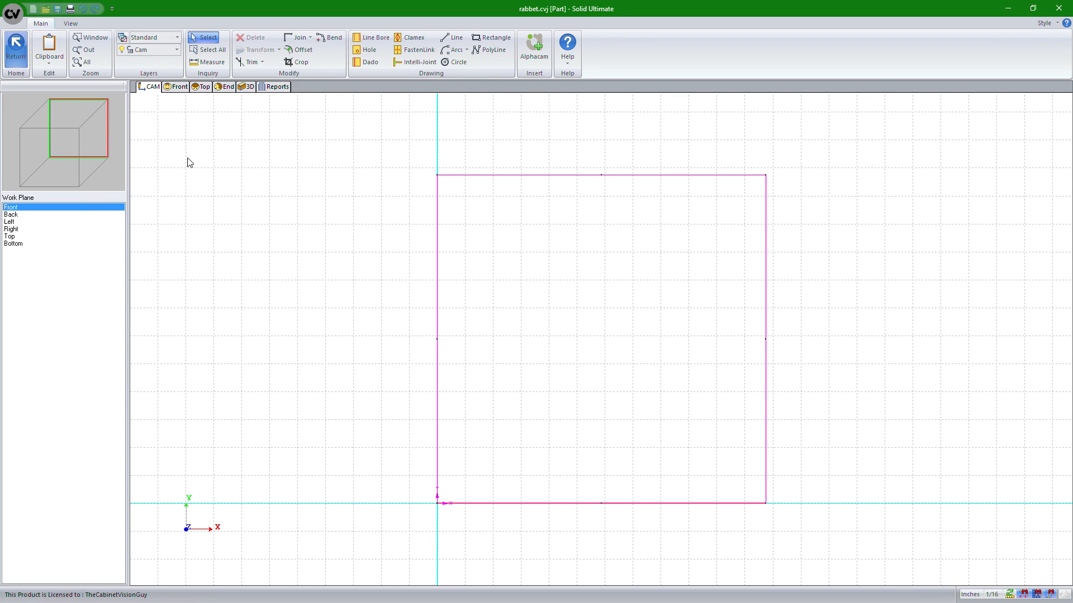
{"action": "left_click", "coordinate": [8, 215]}
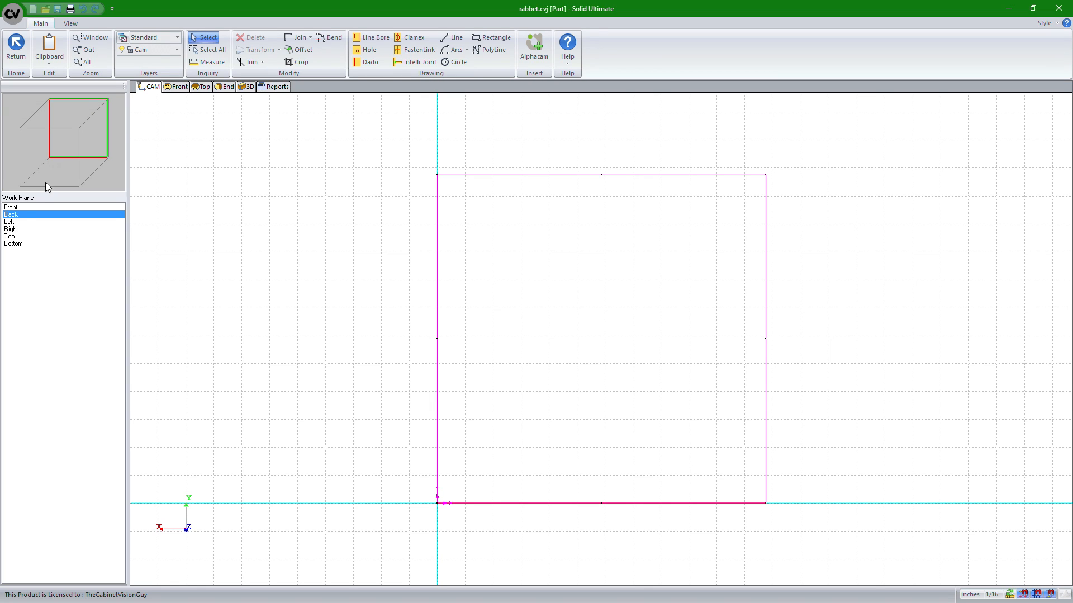
{"action": "left_click", "coordinate": [11, 208]}
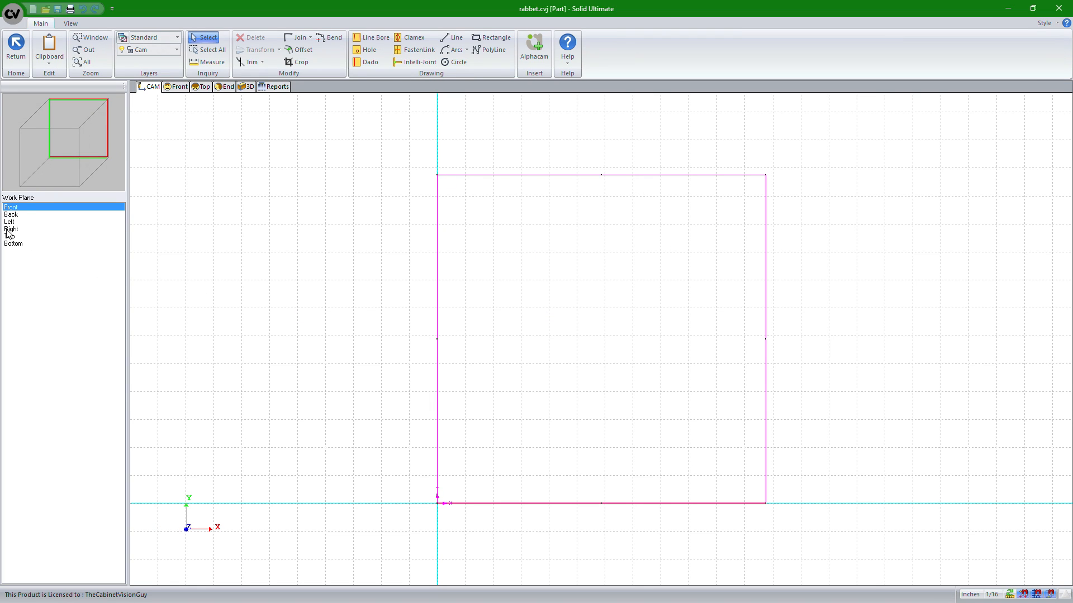
On the Back work plane, start a Dado set as Master with width 1/2 and depth 3/4
{"action": "left_click", "coordinate": [10, 215]}
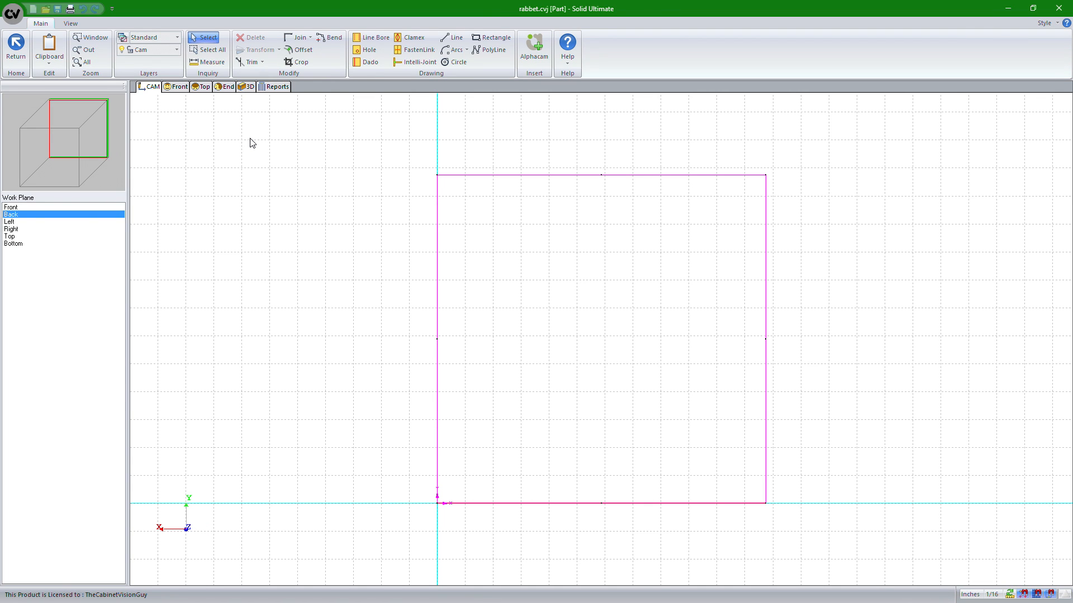
{"action": "left_click", "coordinate": [367, 62]}
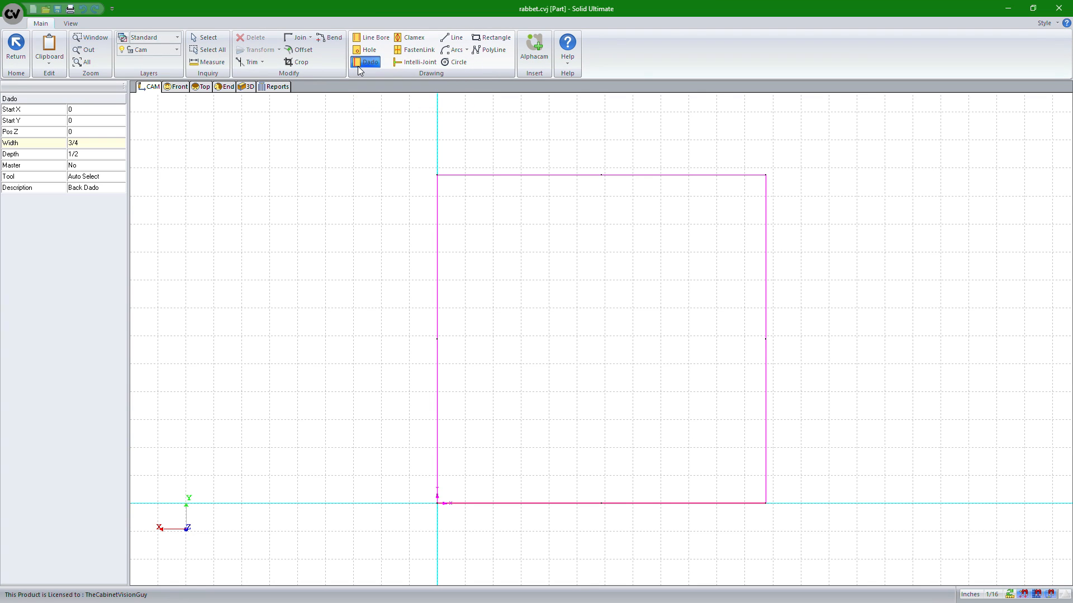
{"action": "left_click", "coordinate": [74, 175]}
{"action": "left_click", "coordinate": [77, 166]}
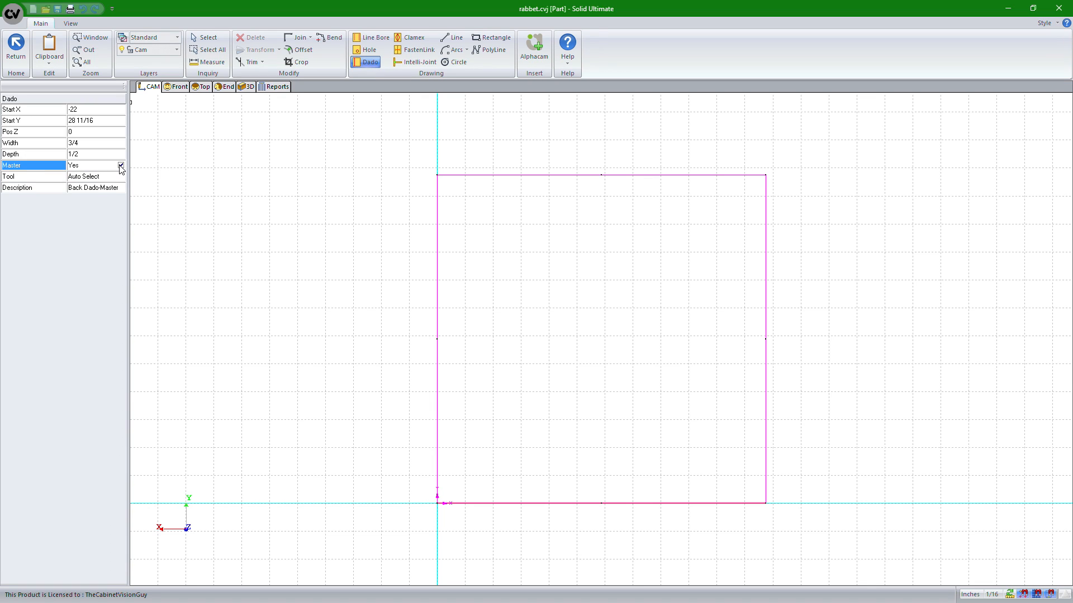
{"action": "left_click", "coordinate": [84, 144]}
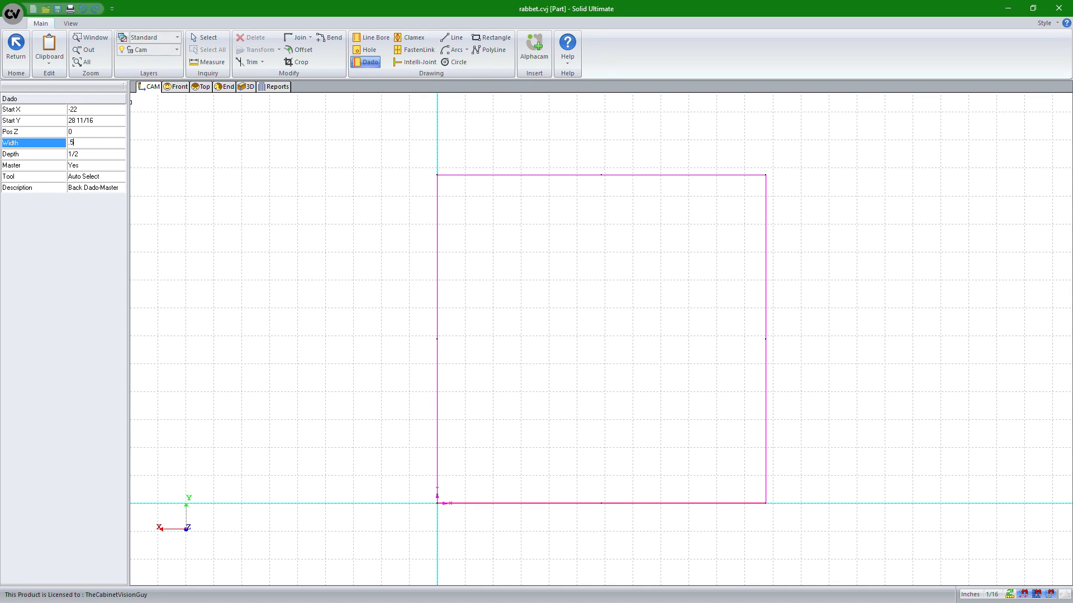
{"action": "key", "text": "Return"}
{"action": "left_click", "coordinate": [94, 152]}
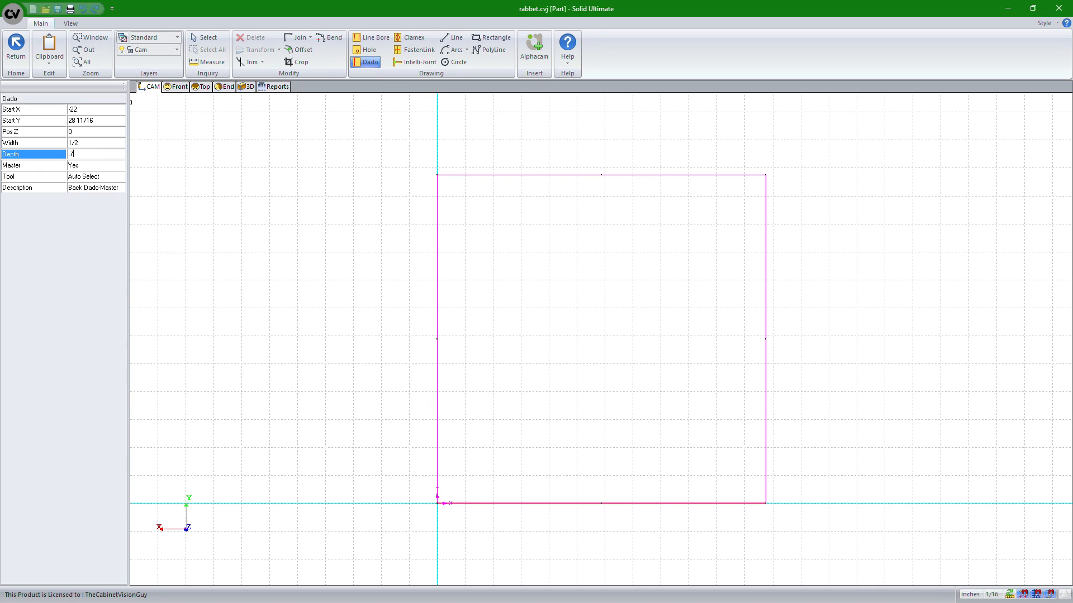
{"action": "type", "text": ".75"}
{"action": "left_click", "coordinate": [49, 142]}
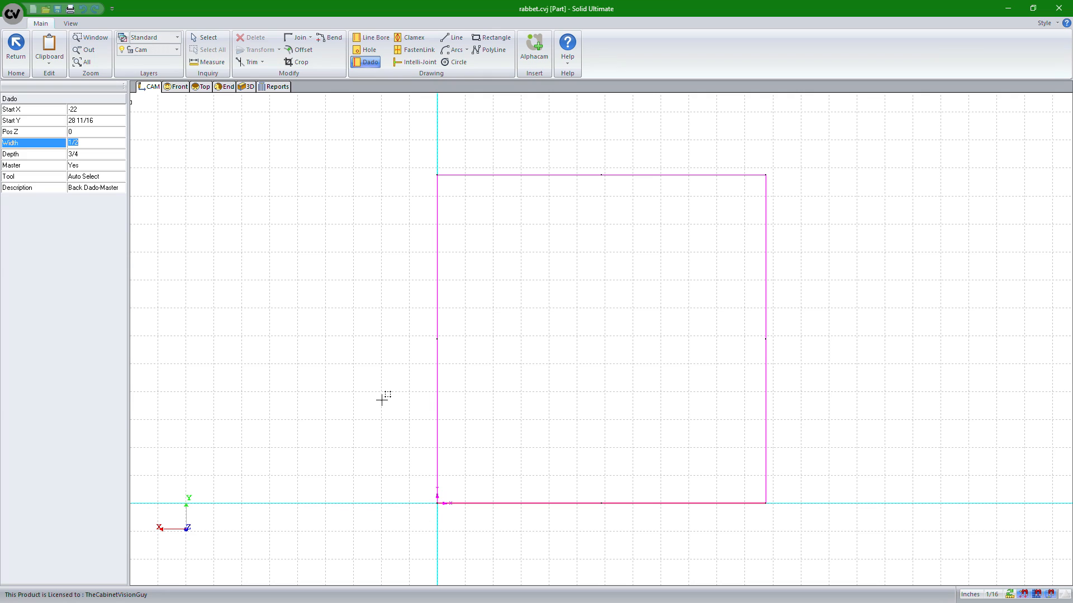
Draw a dado along the panel's left edge from the bottom-left corner to the top-left corner
{"action": "left_click", "coordinate": [438, 502]}
{"action": "left_click", "coordinate": [438, 502]}
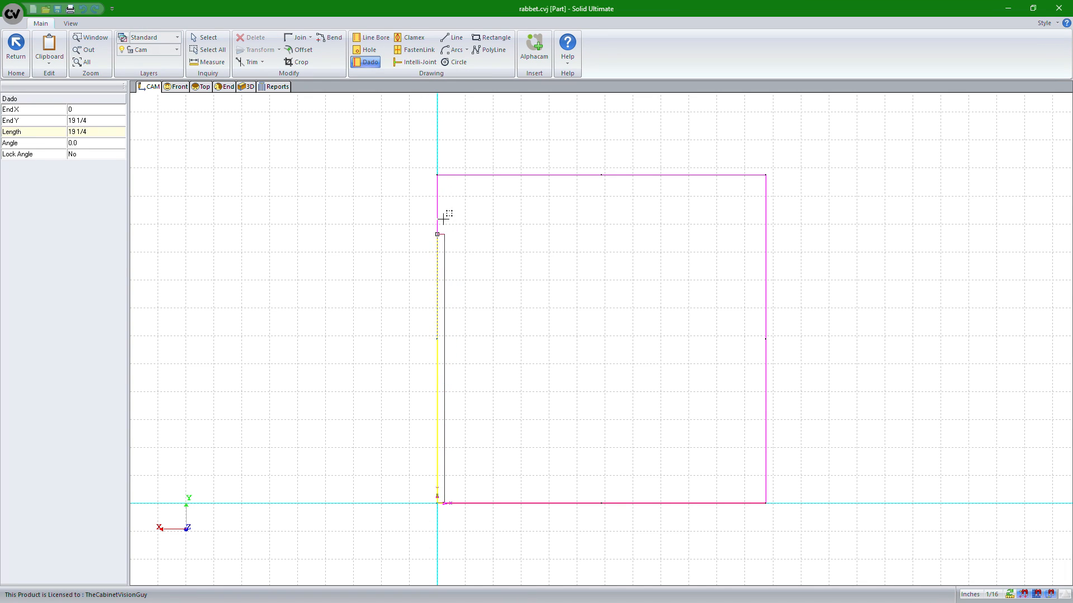
{"action": "left_click", "coordinate": [438, 175]}
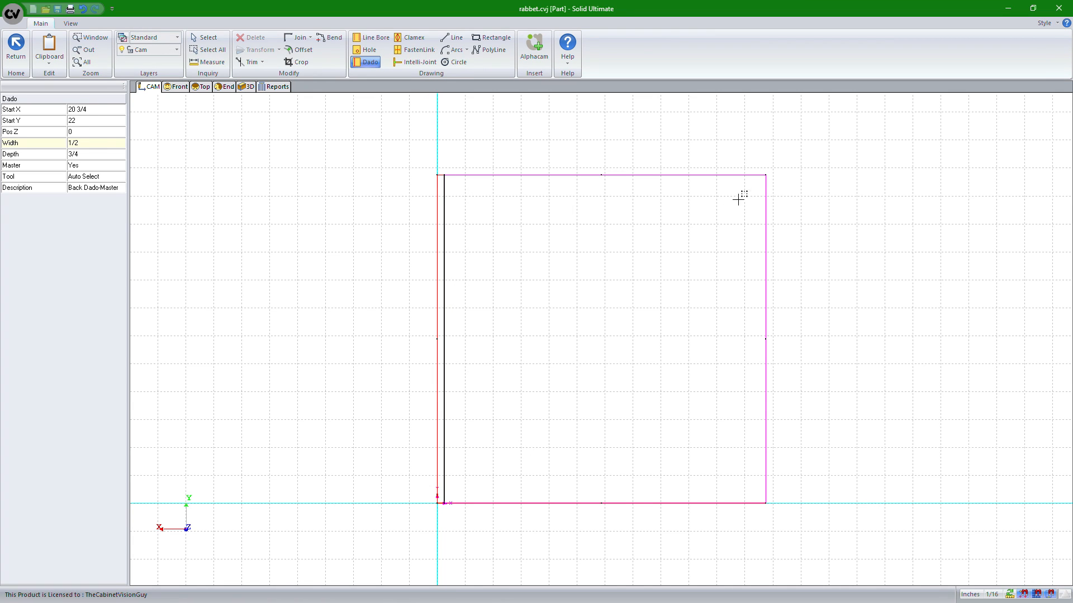
Draw a dado along the panel's top edge from the top-left corner to the top-right corner
{"action": "left_click", "coordinate": [767, 175]}
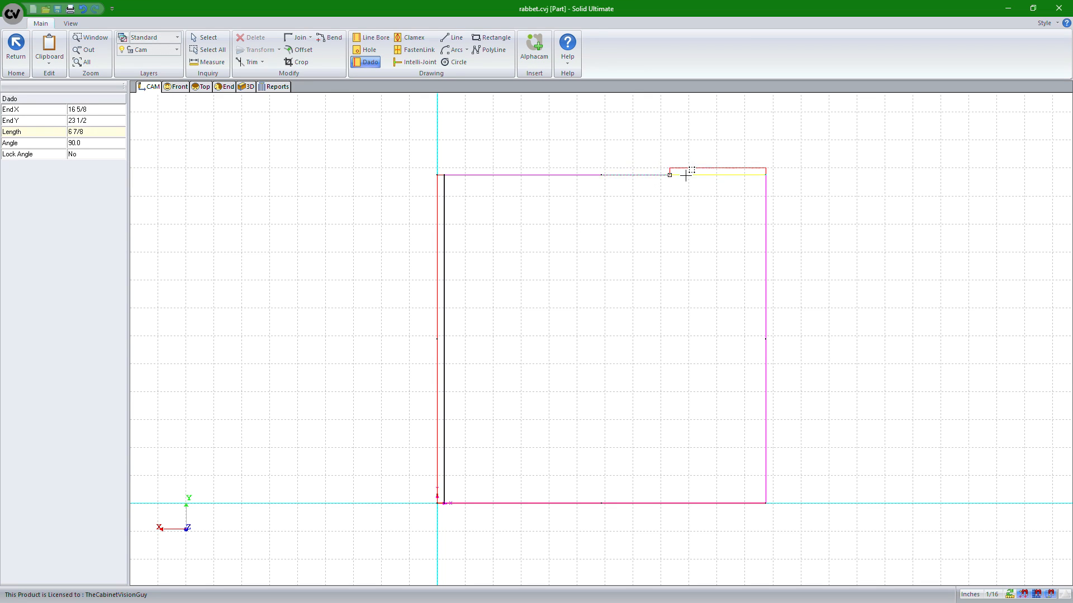
{"action": "key", "text": "Escape"}
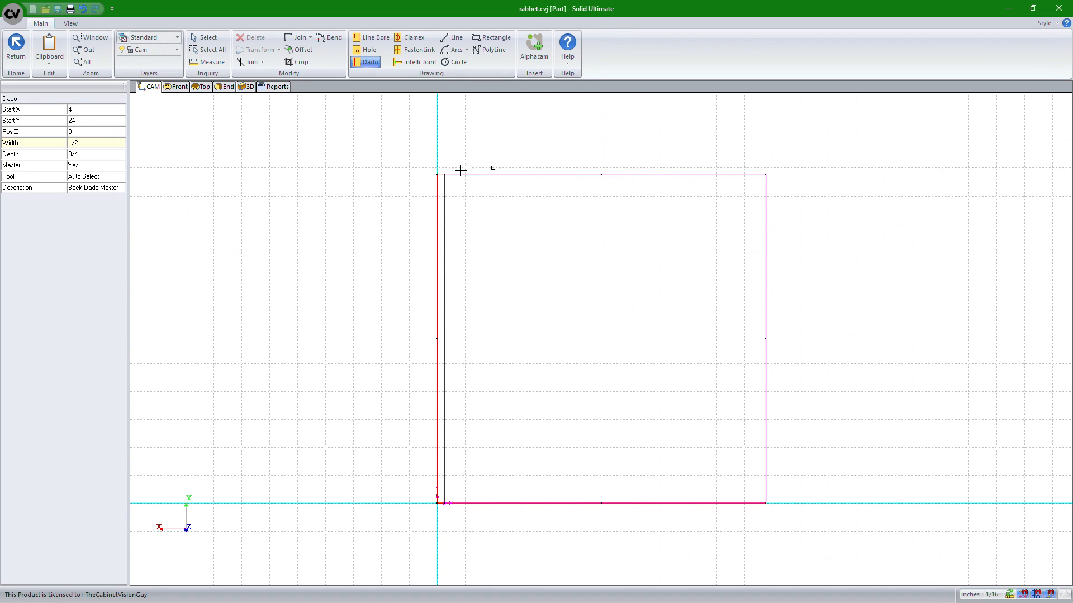
{"action": "left_click", "coordinate": [436, 174]}
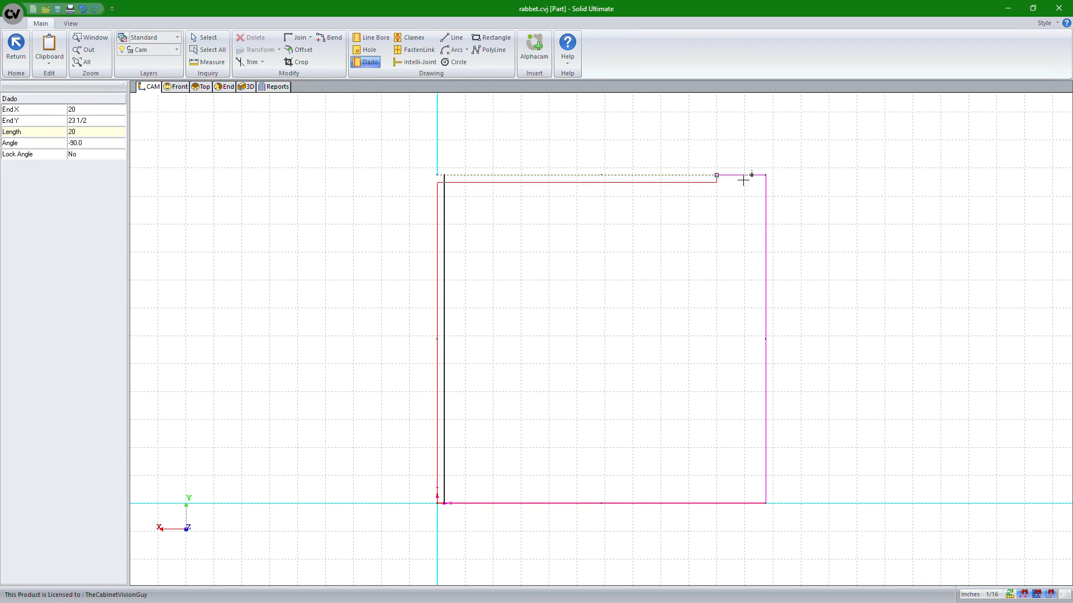
{"action": "left_click", "coordinate": [766, 175]}
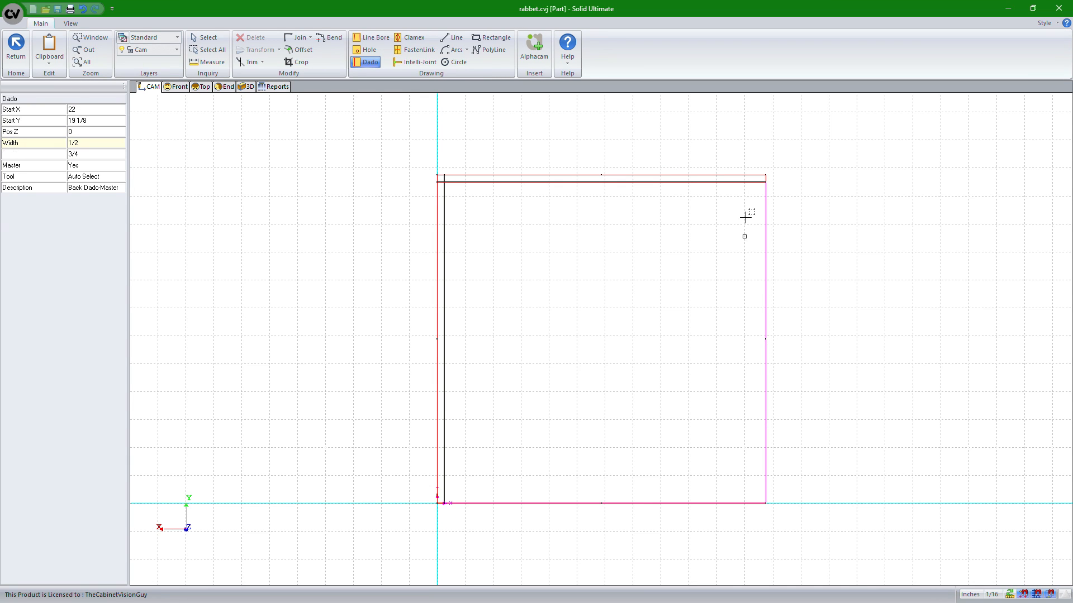
Draw dados down the panel's right edge and along its bottom edge back to the start corner, then leave the Dado tool
{"action": "left_click", "coordinate": [766, 173]}
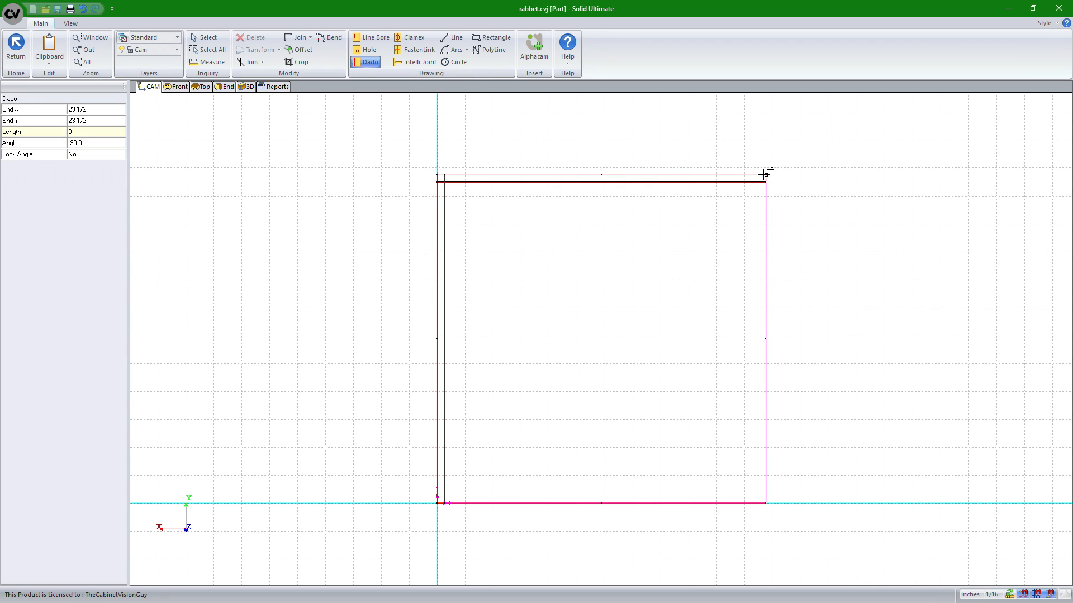
{"action": "left_click", "coordinate": [765, 502]}
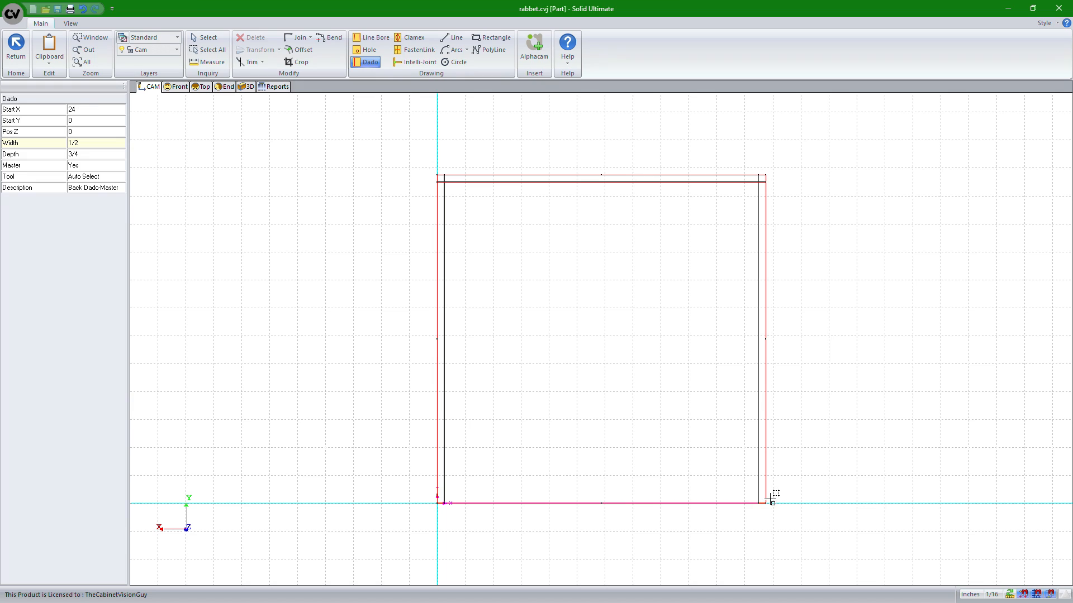
{"action": "left_click", "coordinate": [765, 503]}
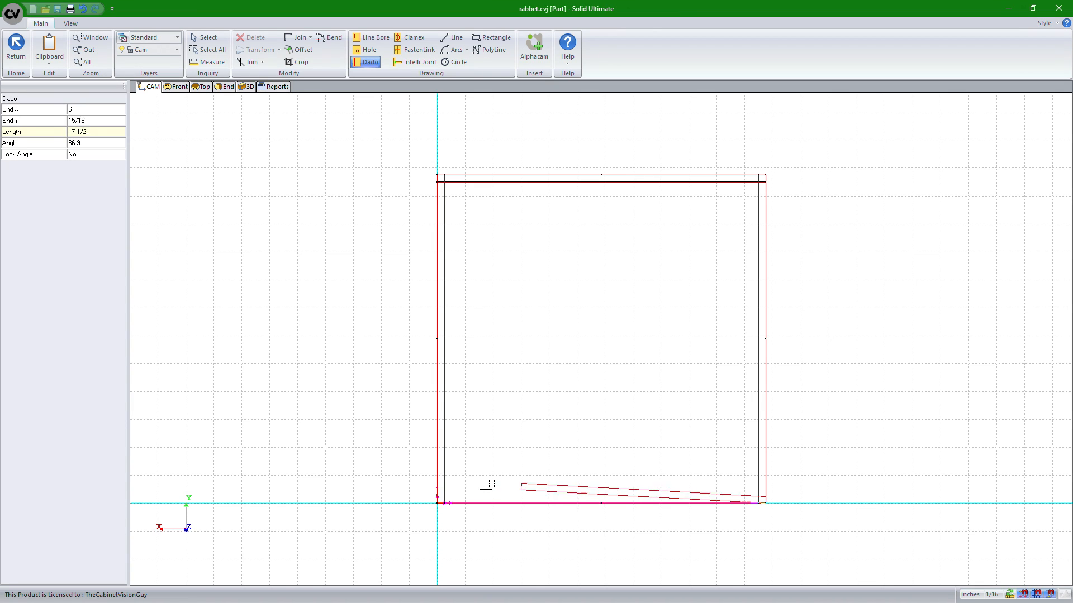
{"action": "left_click", "coordinate": [439, 502]}
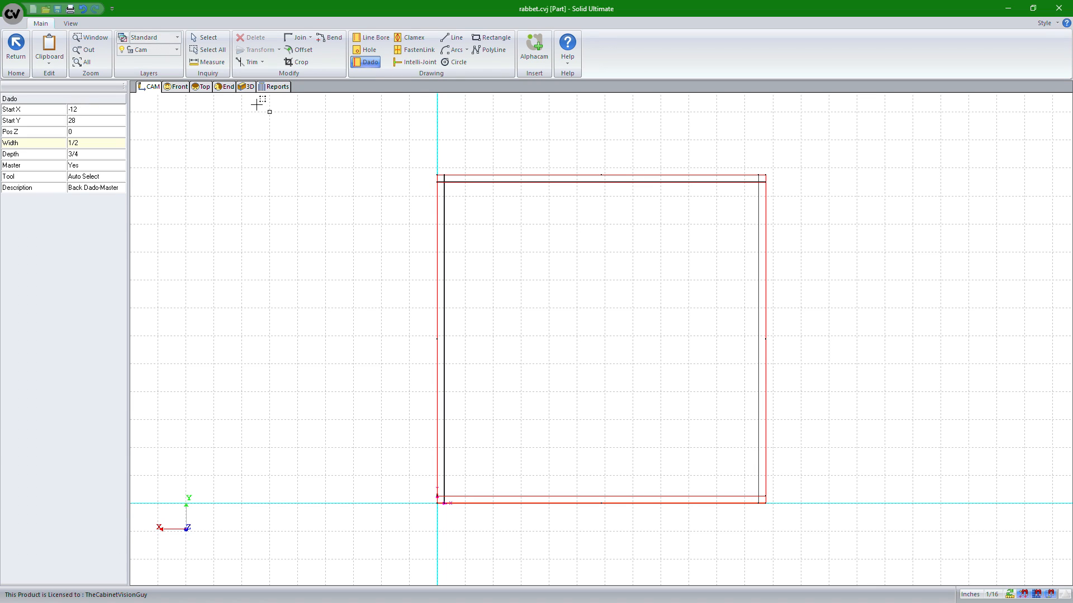
{"action": "left_click", "coordinate": [205, 37]}
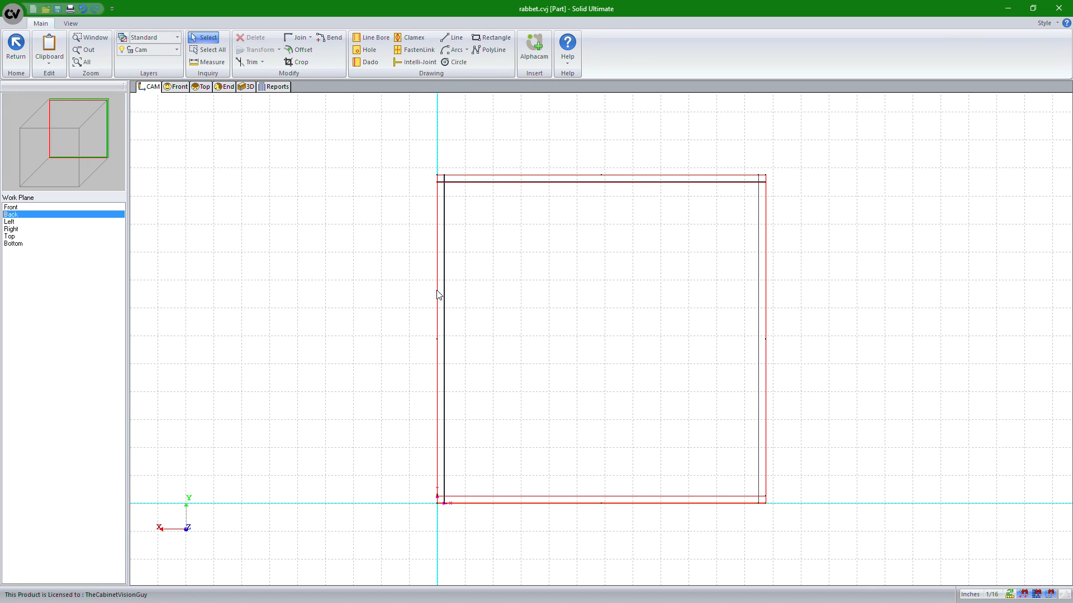
Change the left dado's depth to an equation, IF 1 THEN .dz, and test it
{"action": "left_click", "coordinate": [444, 298]}
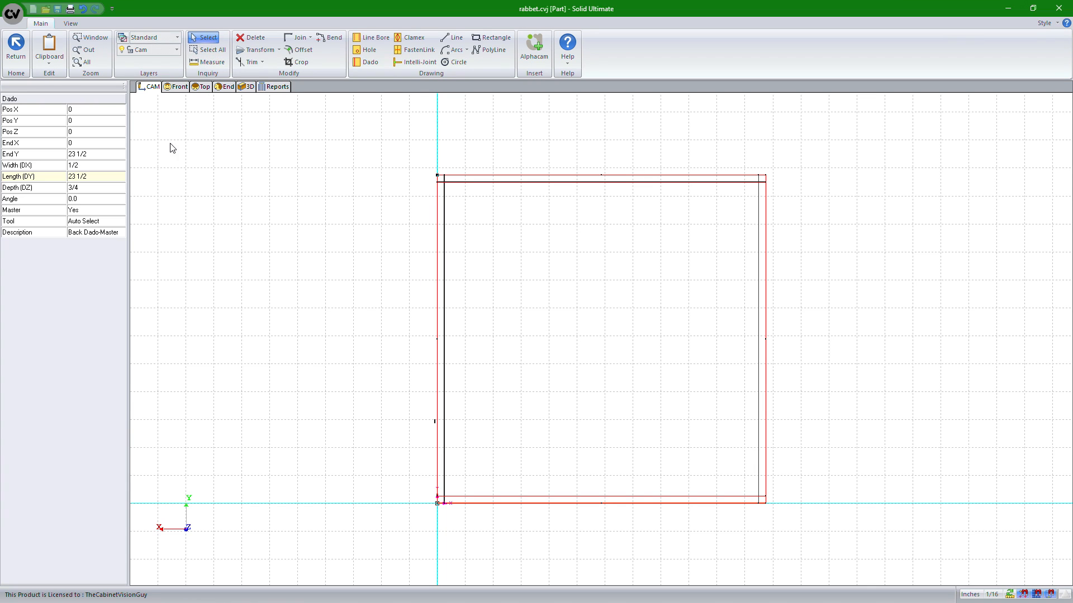
{"action": "left_click", "coordinate": [78, 188]}
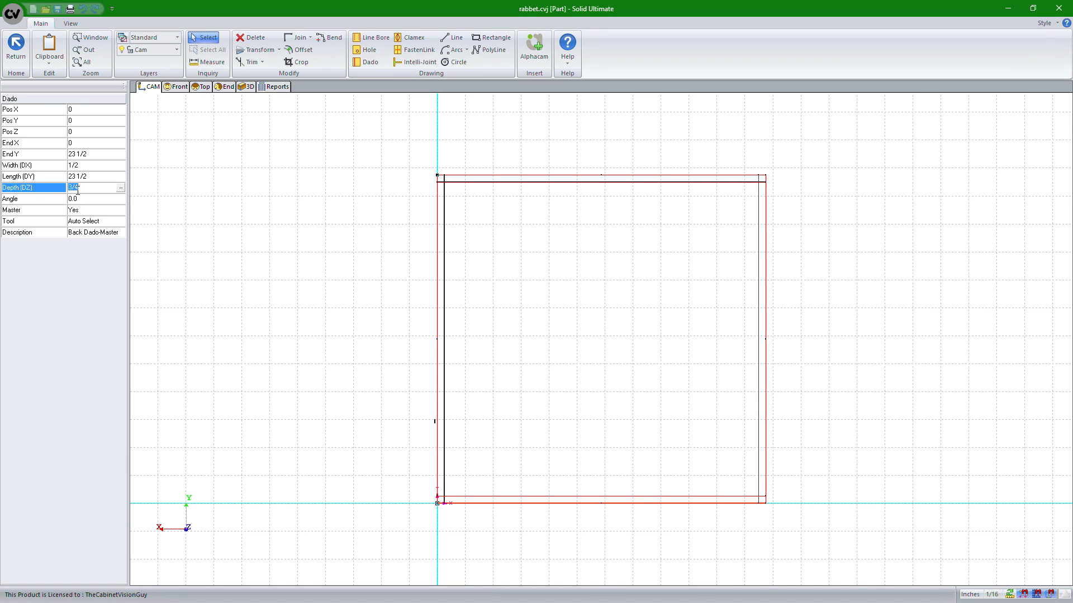
{"action": "left_click", "coordinate": [121, 187]}
{"action": "left_click", "coordinate": [469, 266]}
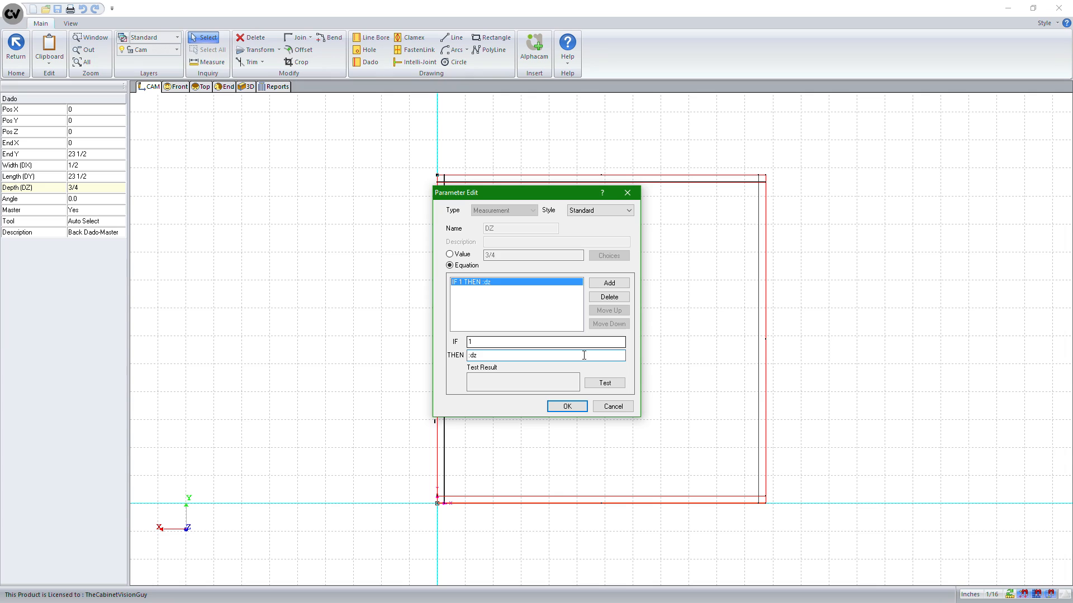
{"action": "left_click", "coordinate": [606, 383]}
{"action": "left_click", "coordinate": [566, 407]}
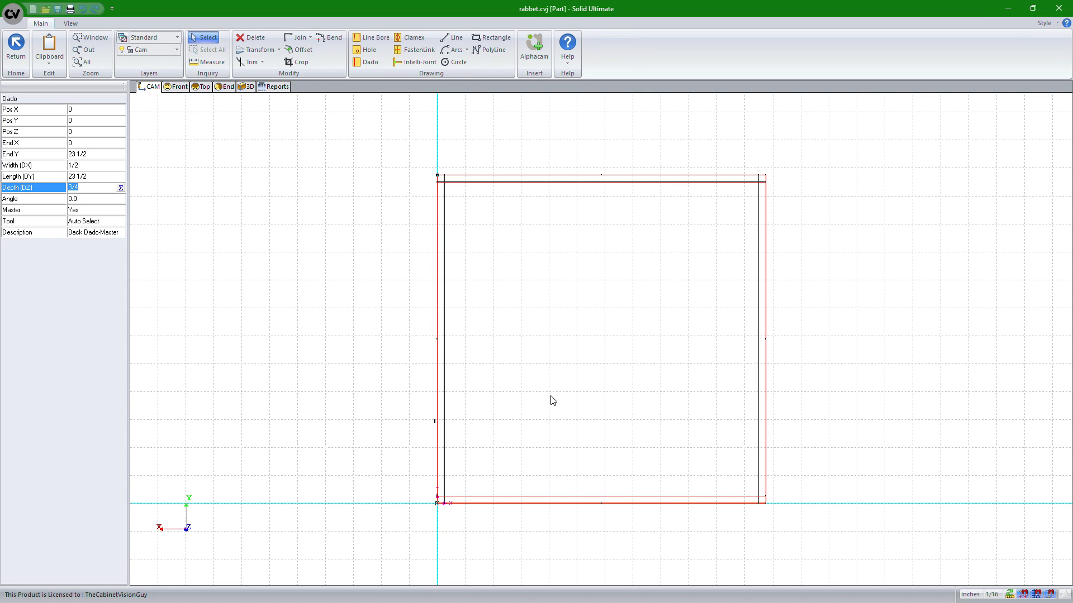
Change the top dado's depth to the equation IF 1 THEN .dz and test it
{"action": "left_click", "coordinate": [531, 181]}
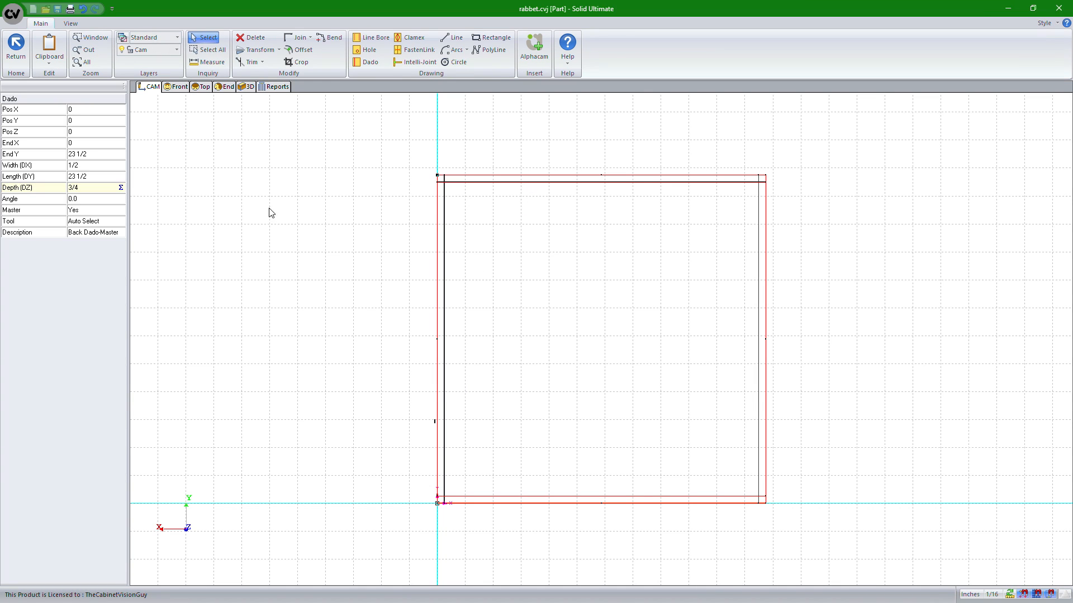
{"action": "left_click", "coordinate": [400, 254]}
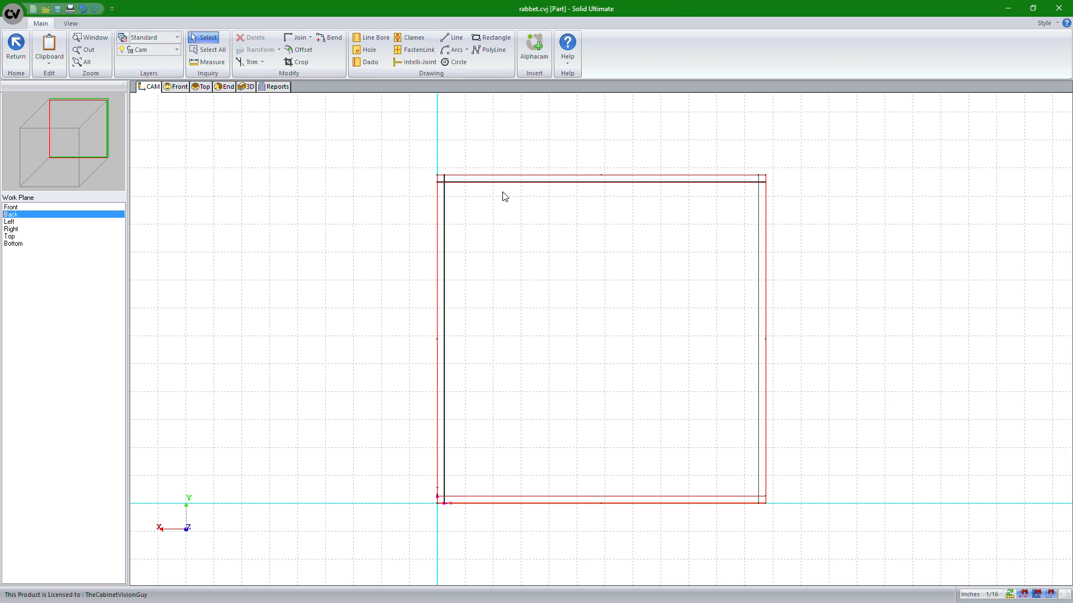
{"action": "left_click", "coordinate": [510, 180]}
{"action": "left_click", "coordinate": [122, 187]}
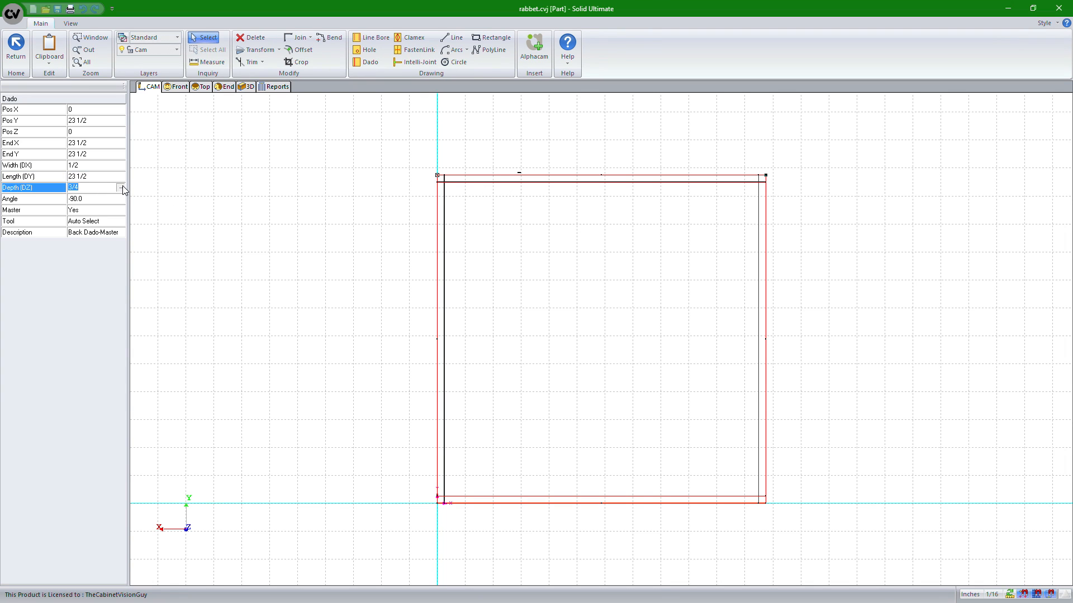
{"action": "left_click", "coordinate": [122, 187]}
{"action": "left_click", "coordinate": [451, 265]}
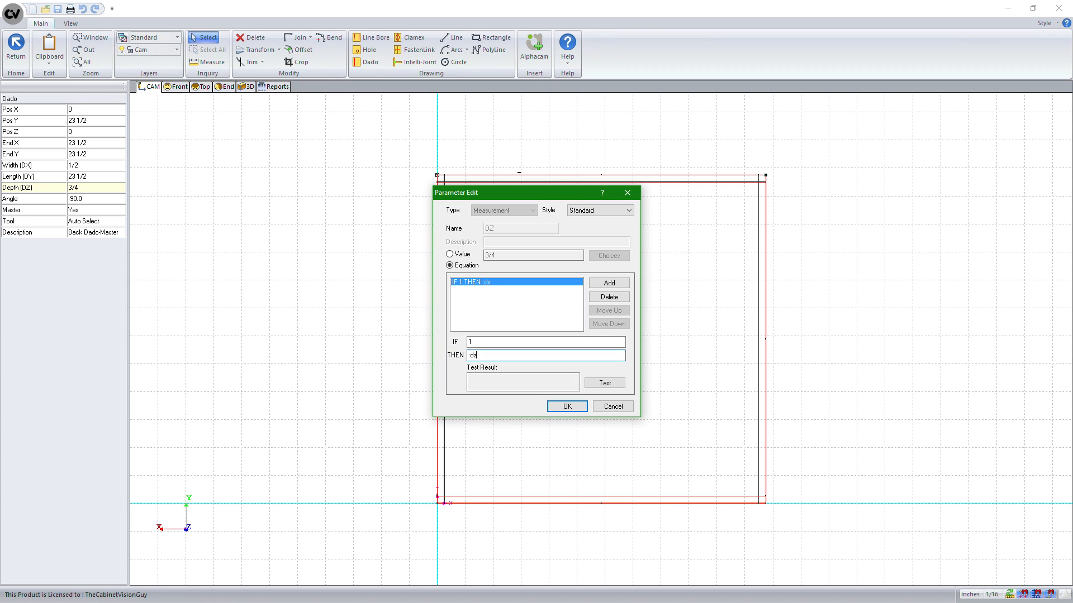
{"action": "left_click", "coordinate": [604, 384]}
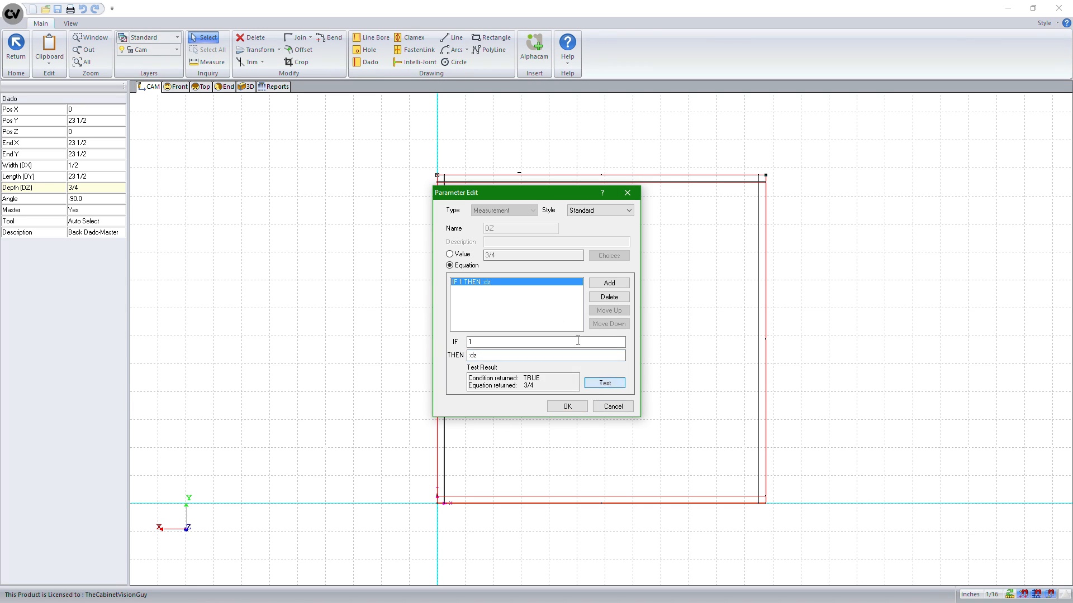
{"action": "left_click", "coordinate": [567, 405]}
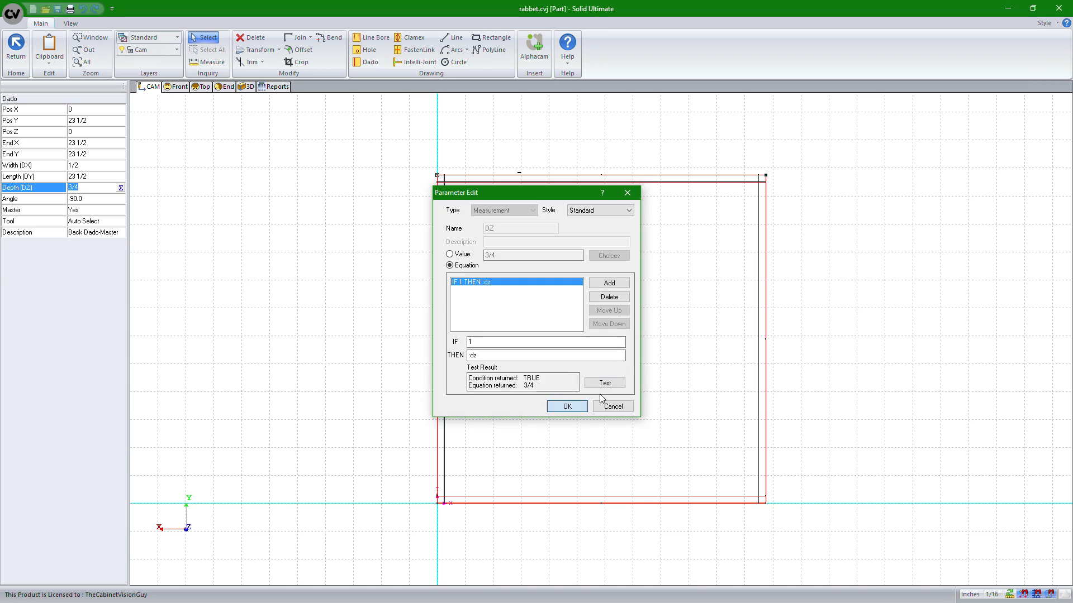
Change the right dado's depth to the equation IF 1 THEN .dz
{"action": "left_click", "coordinate": [767, 301]}
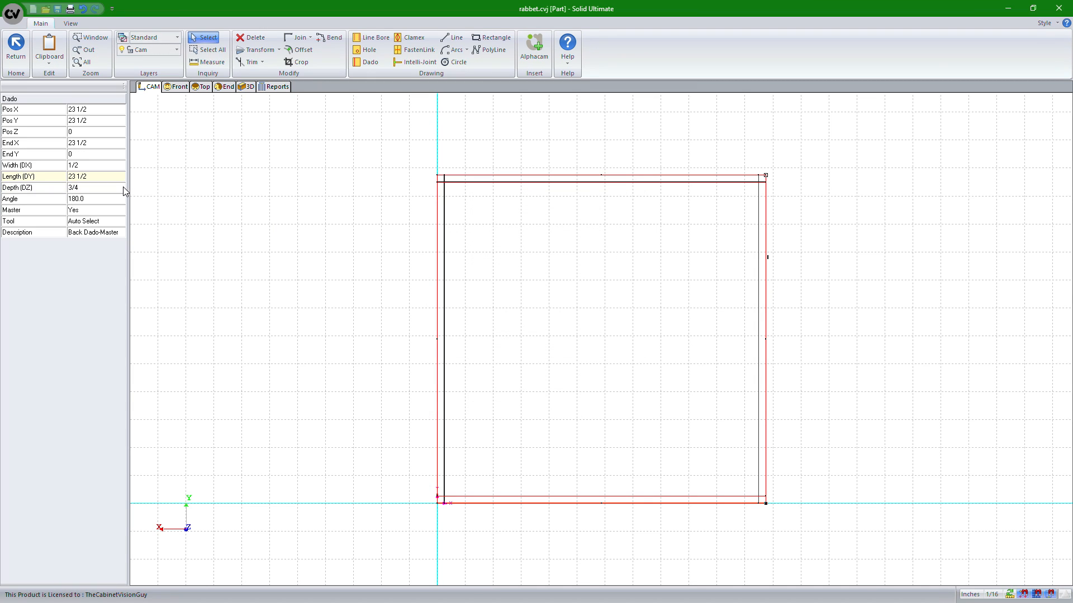
{"action": "left_click", "coordinate": [123, 190]}
{"action": "left_click", "coordinate": [121, 188]}
{"action": "left_click", "coordinate": [450, 265]}
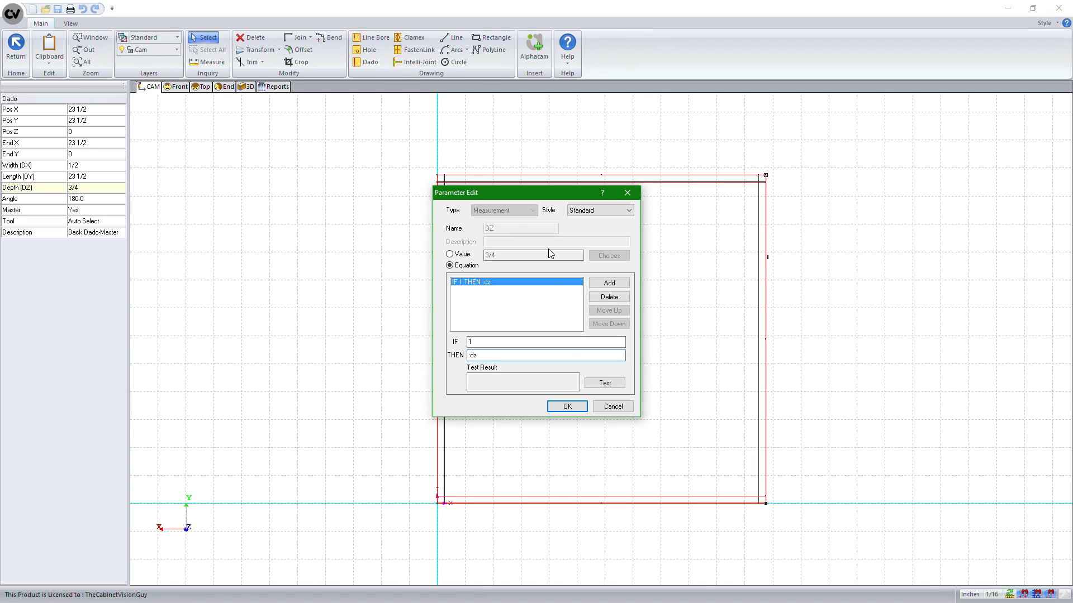
{"action": "left_click", "coordinate": [567, 406]}
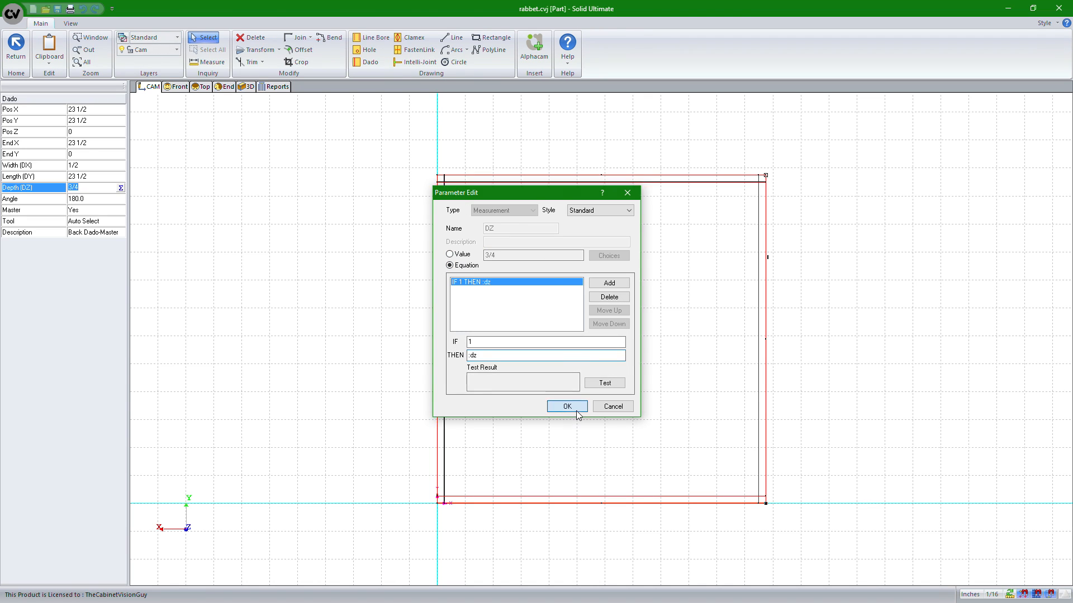
Change the bottom dado's depth to the equation IF 1 THEN .dz
{"action": "left_click", "coordinate": [575, 503]}
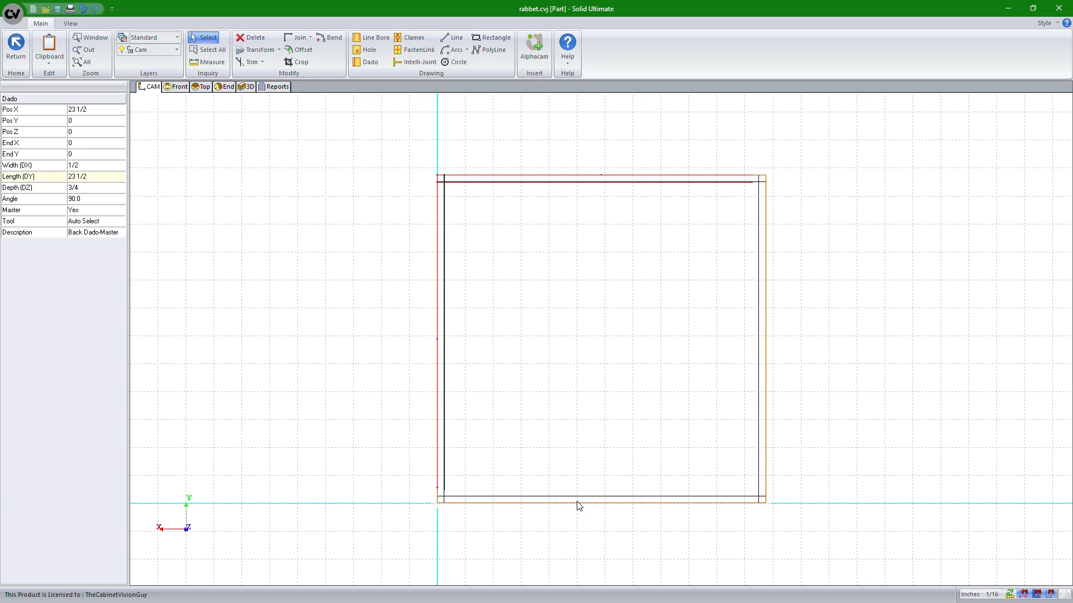
{"action": "left_click", "coordinate": [109, 193]}
{"action": "left_click", "coordinate": [120, 191]}
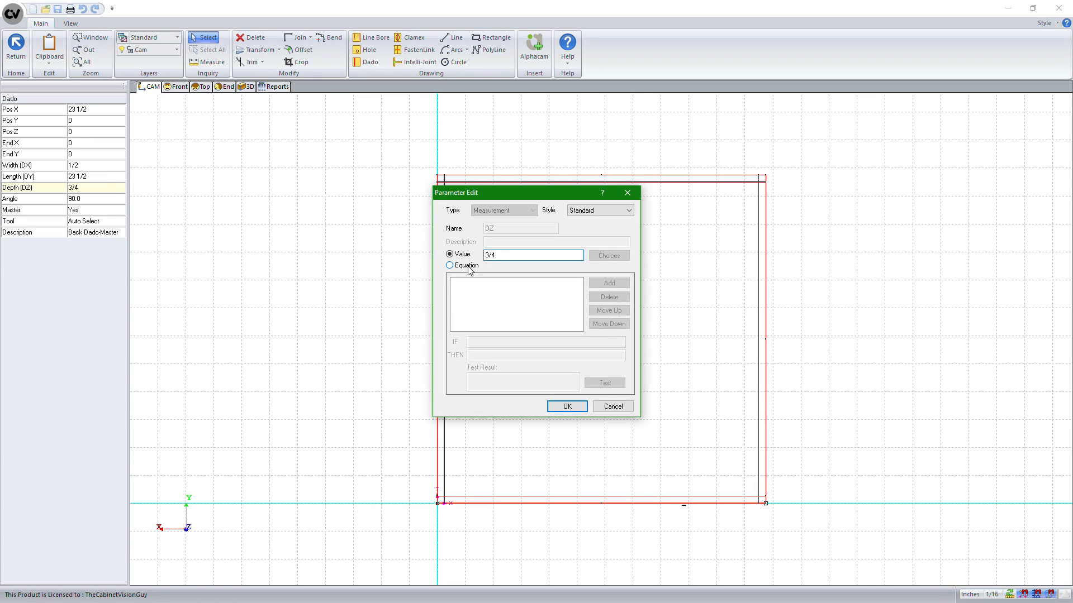
{"action": "left_click", "coordinate": [468, 267]}
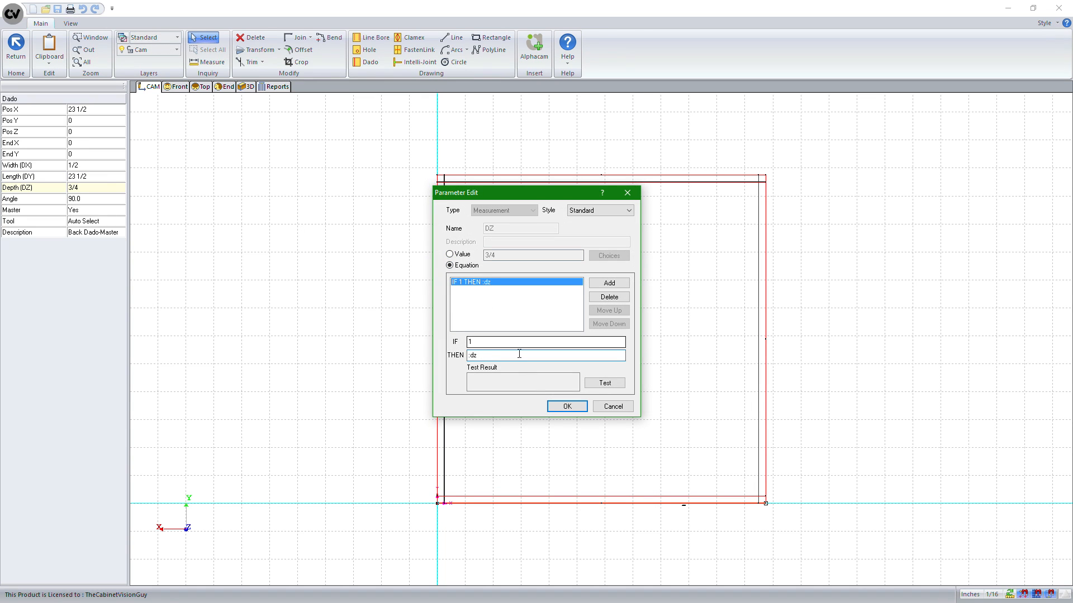
{"action": "left_click", "coordinate": [576, 407]}
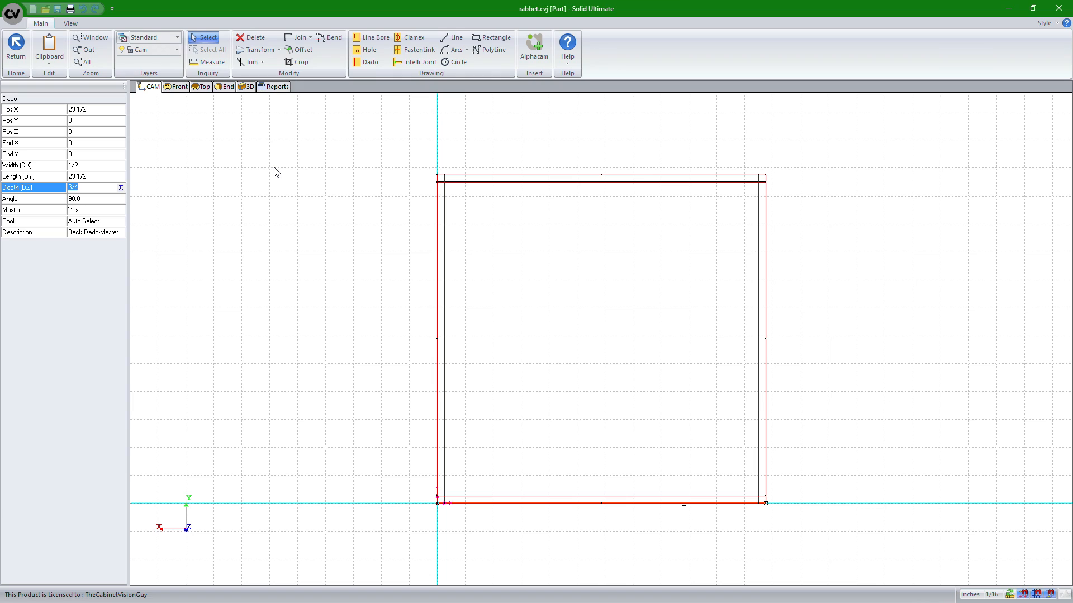
Select the top dado and review its position and depth properties
{"action": "left_click", "coordinate": [517, 182]}
{"action": "left_click", "coordinate": [497, 180]}
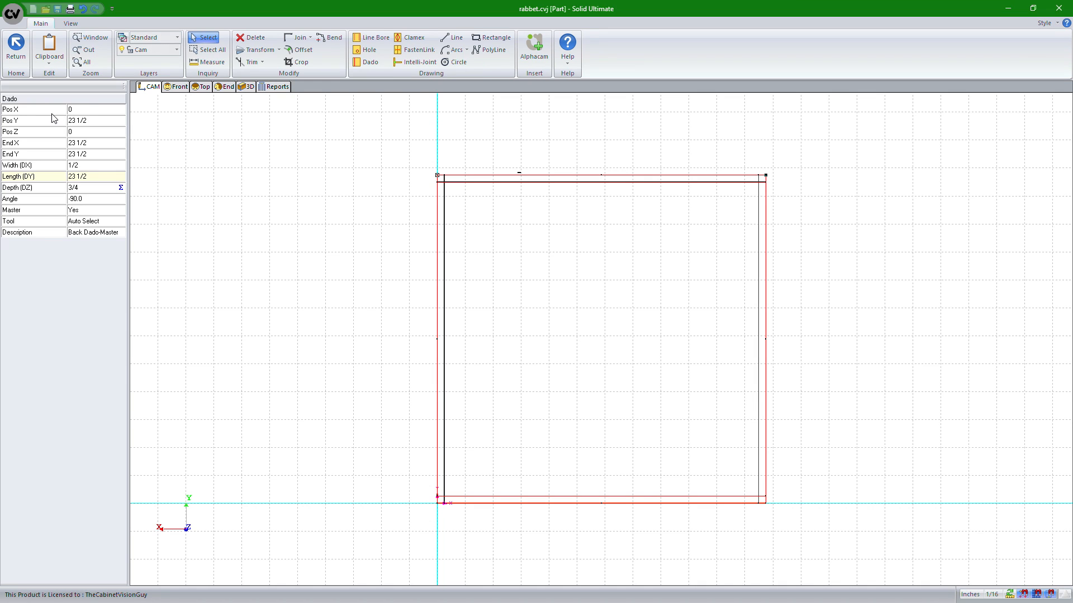
{"action": "left_click", "coordinate": [121, 109]}
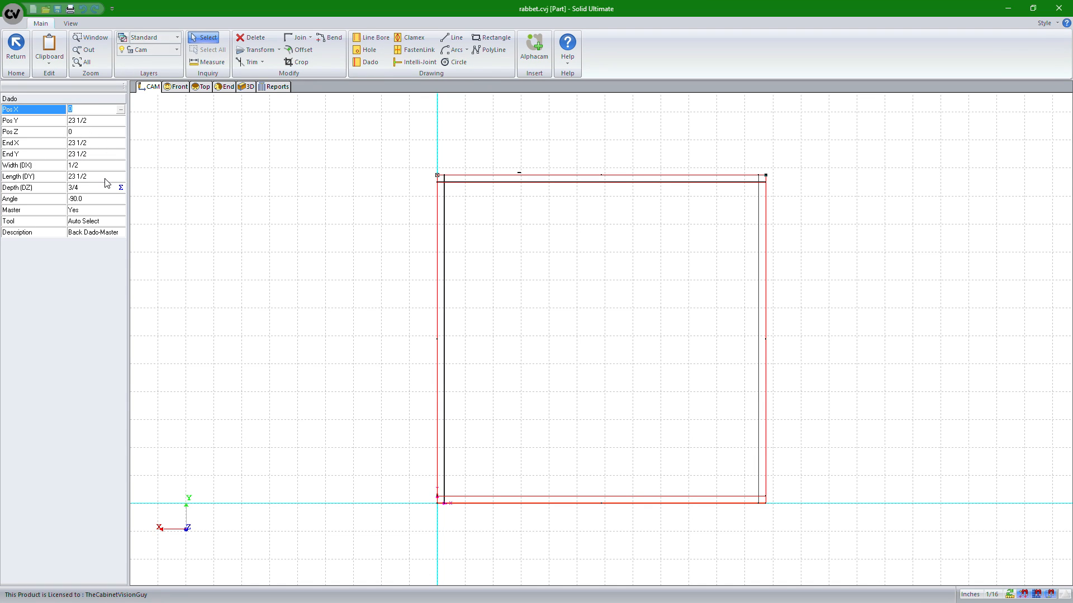
{"action": "left_click", "coordinate": [426, 241]}
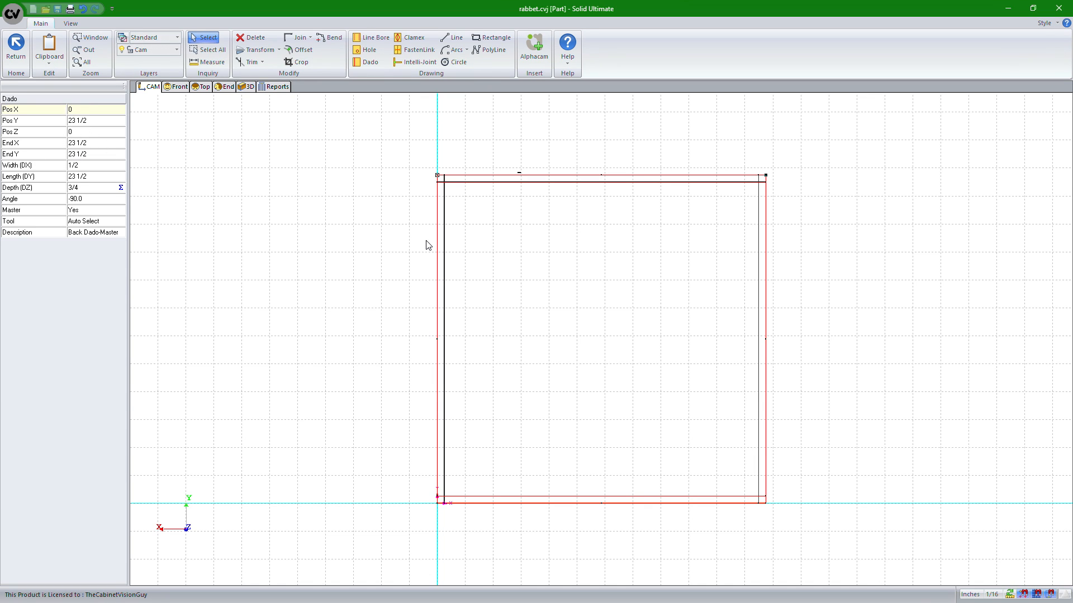
{"action": "left_click", "coordinate": [344, 223]}
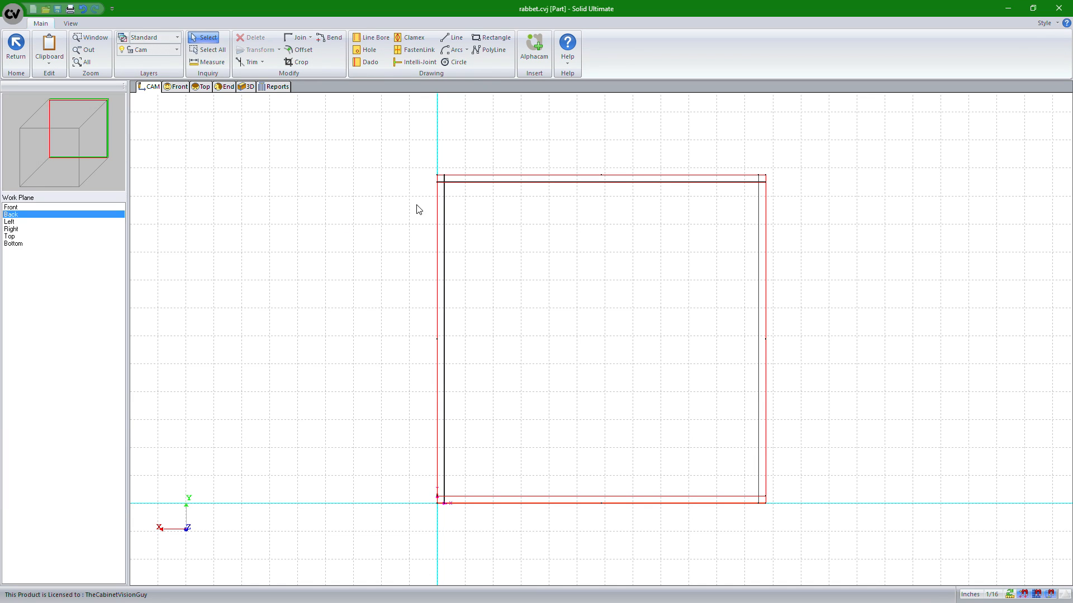
Select the top dado and set its X position to 1/2
{"action": "left_click", "coordinate": [496, 183]}
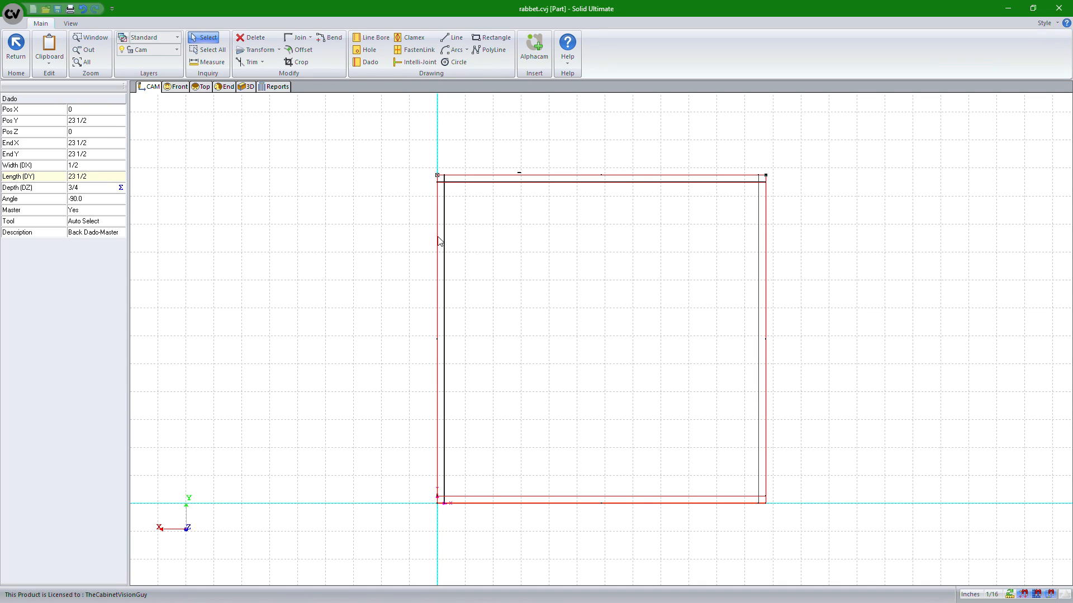
{"action": "left_click", "coordinate": [79, 110]}
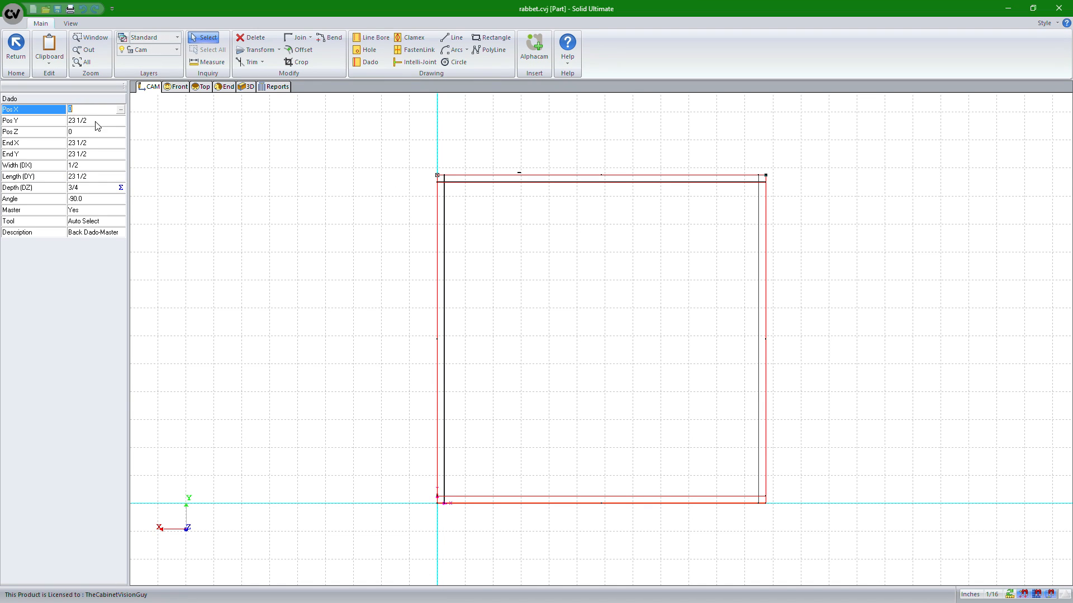
{"action": "type", "text": "1/4"}
{"action": "key", "text": "Return"}
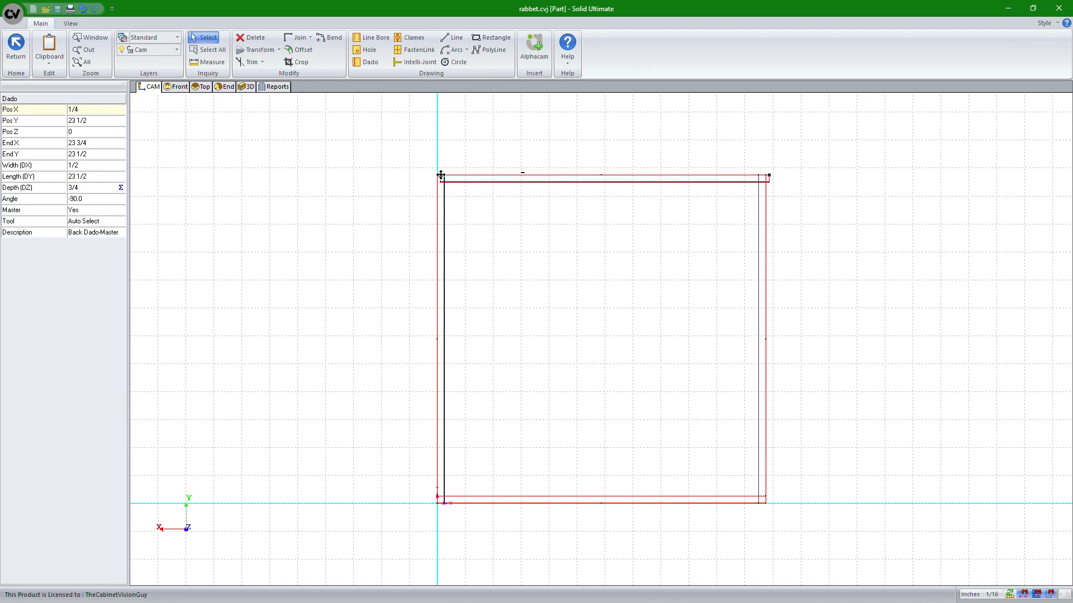
{"action": "left_click", "coordinate": [94, 109]}
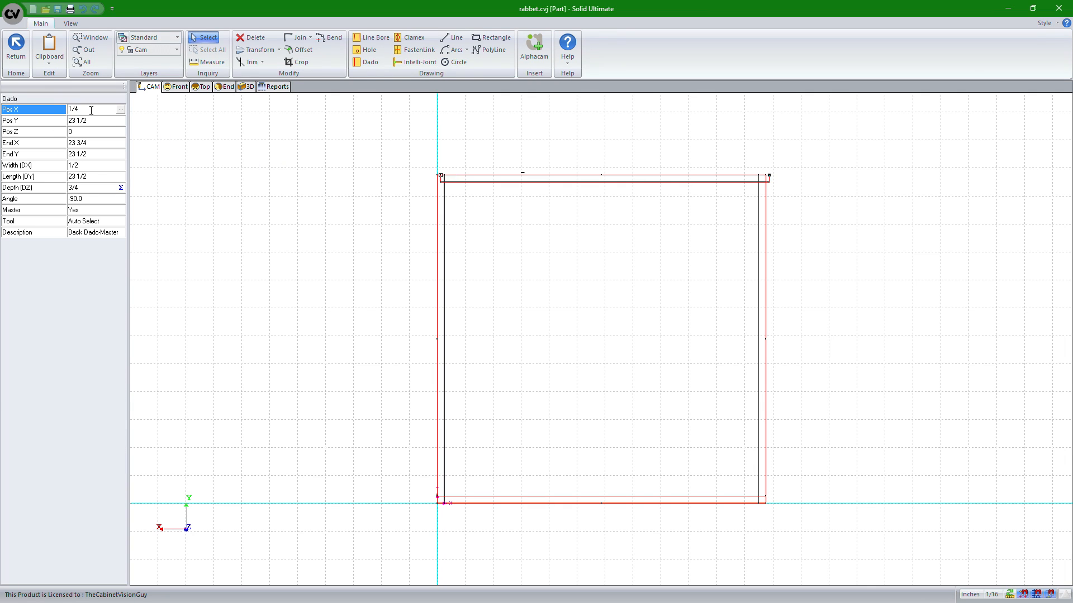
{"action": "type", "text": "1/2"}
{"action": "key", "text": "Return"}
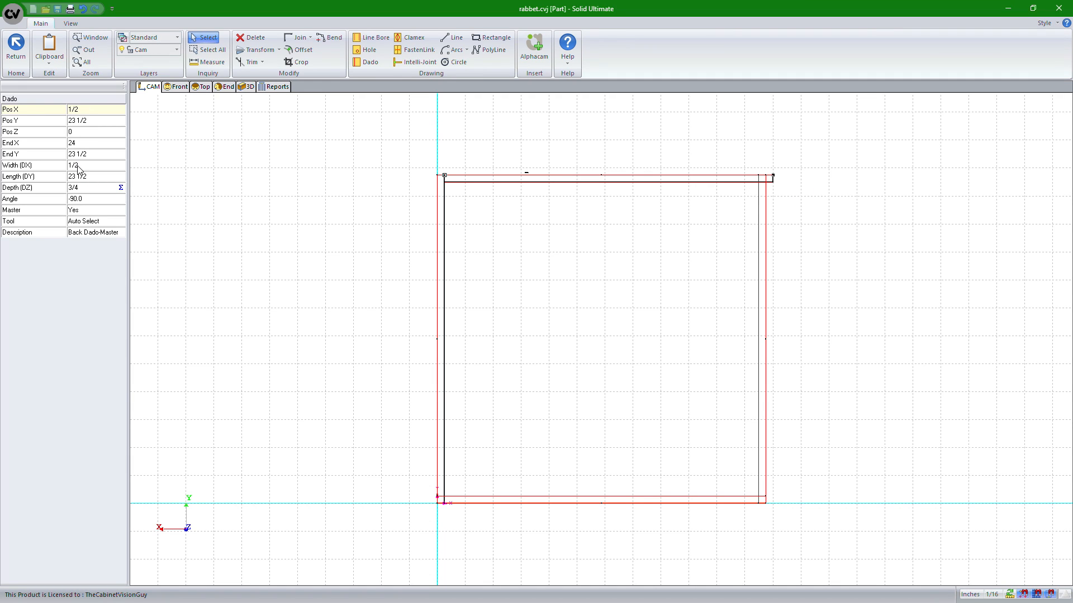
Set the top dado's length to 22 1/2
{"action": "left_click", "coordinate": [121, 180]}
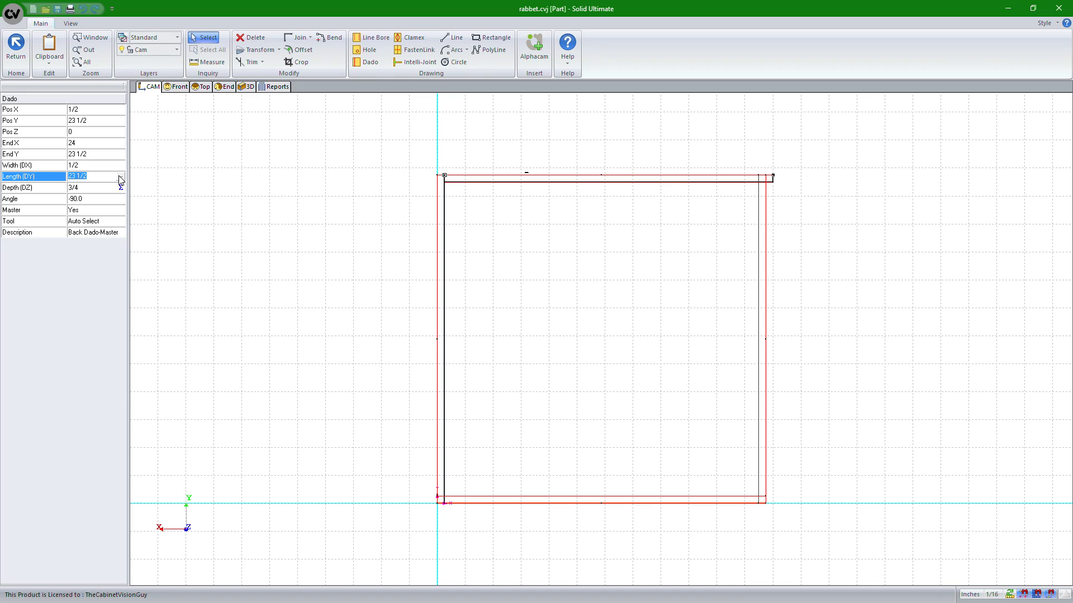
{"action": "type", "text": "22"}
{"action": "key", "text": "Return"}
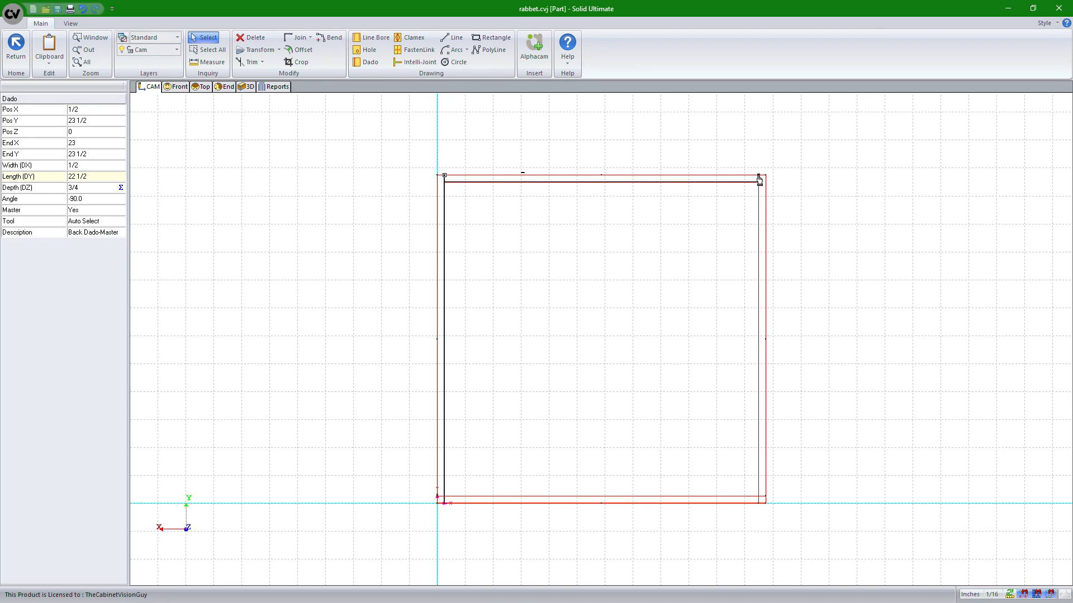
Open the object tree and examine the parameters of the Back Dado-Master entries
{"action": "left_click", "coordinate": [614, 156]}
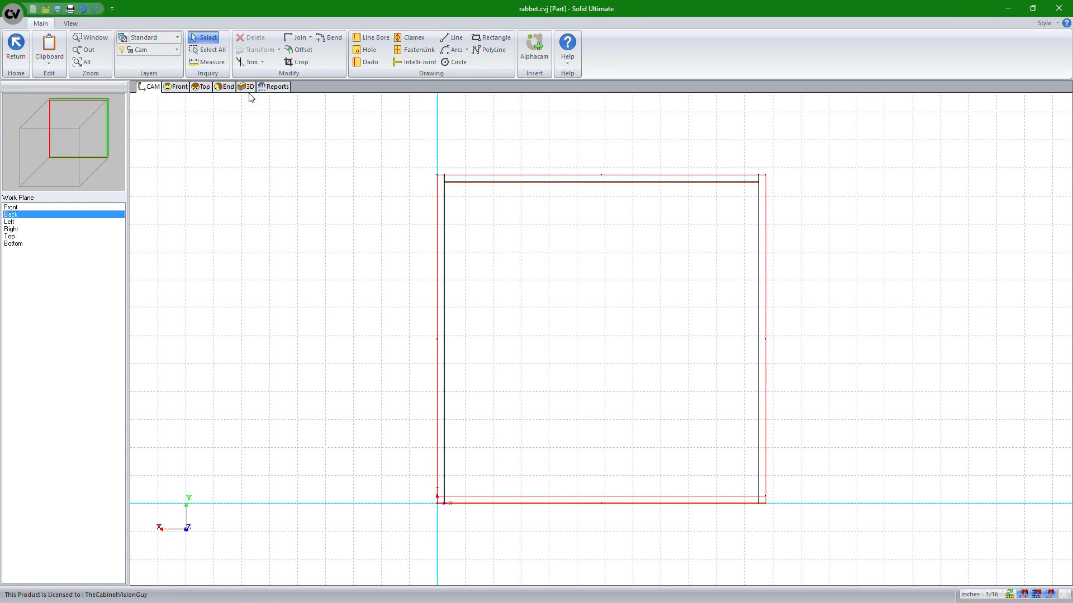
{"action": "left_click", "coordinate": [274, 86]}
{"action": "left_click", "coordinate": [176, 87]}
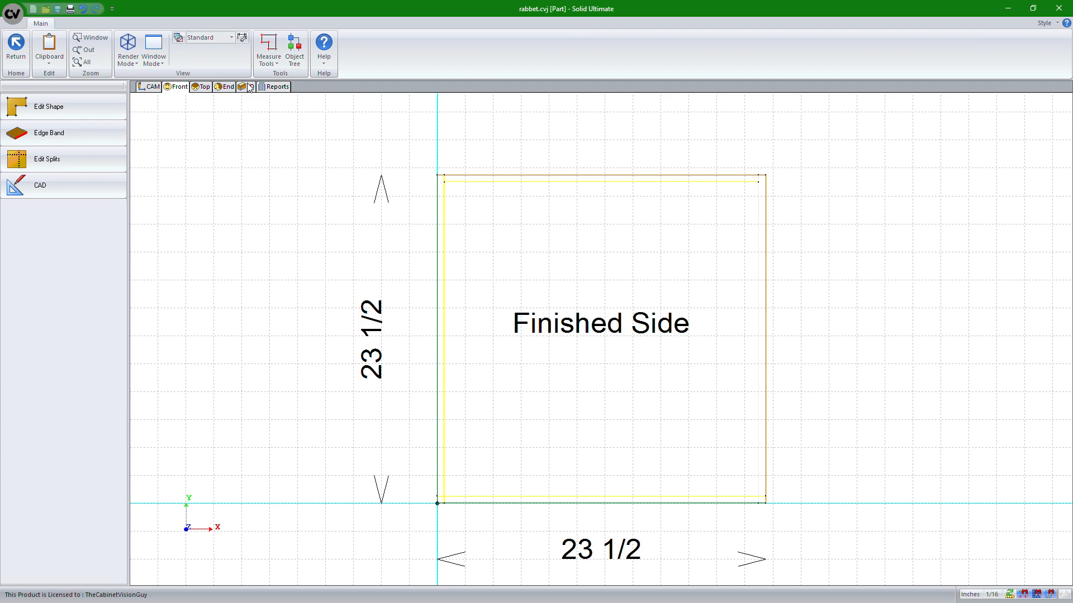
{"action": "left_click", "coordinate": [301, 52]}
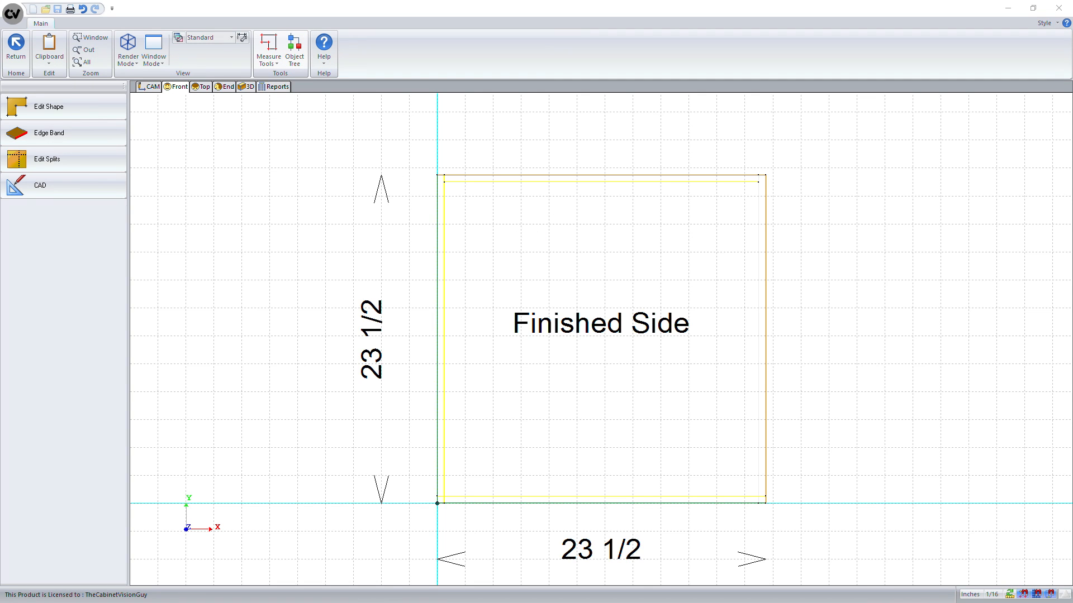
{"action": "left_click_drag", "start_coordinate": [529, 350], "coordinate": [454, 50]}
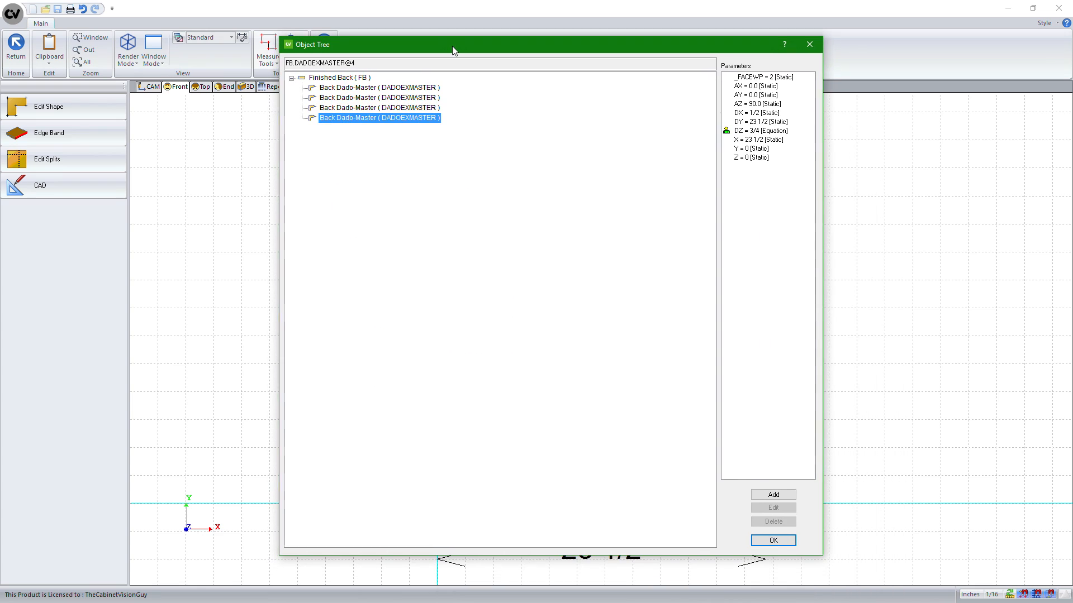
{"action": "left_click", "coordinate": [385, 88]}
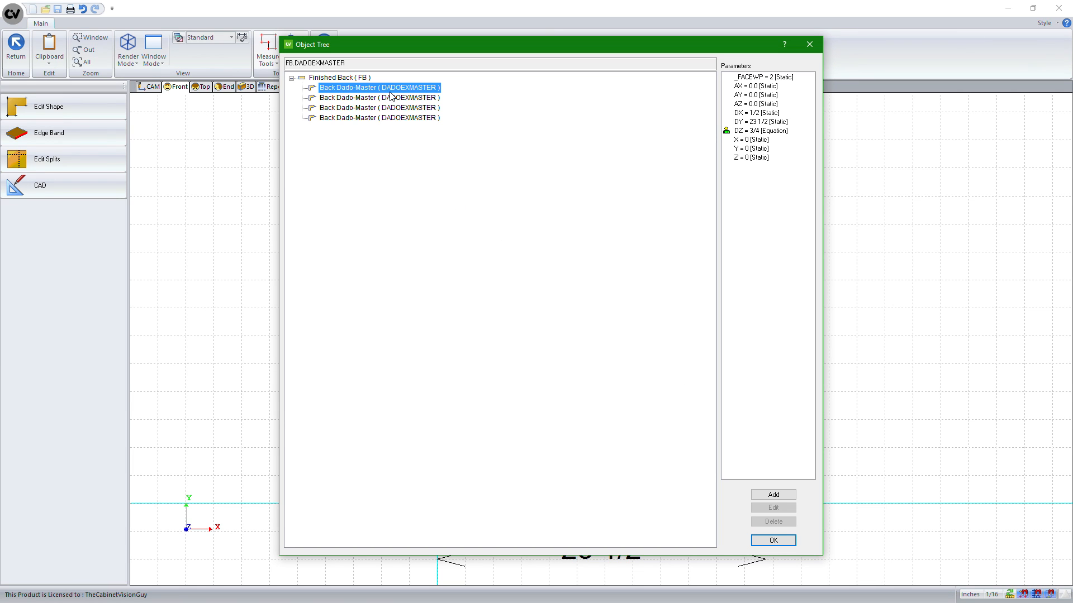
{"action": "left_click", "coordinate": [773, 541]}
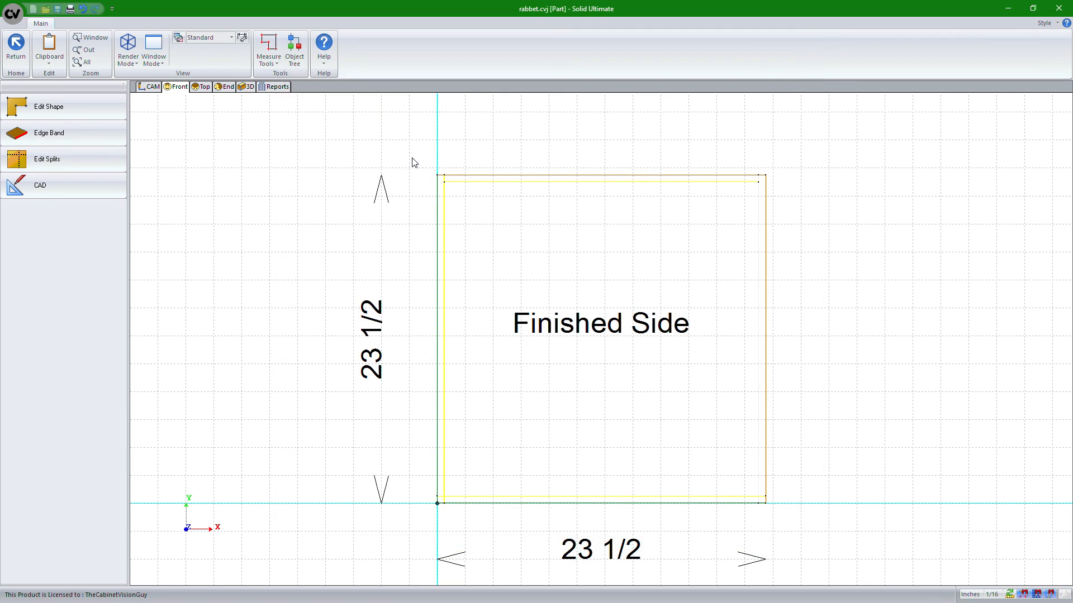
Try to set the top dado's X position to the equation IF 1 THEN DADOEXMASTER.DX and test it
{"action": "left_click", "coordinate": [155, 88]}
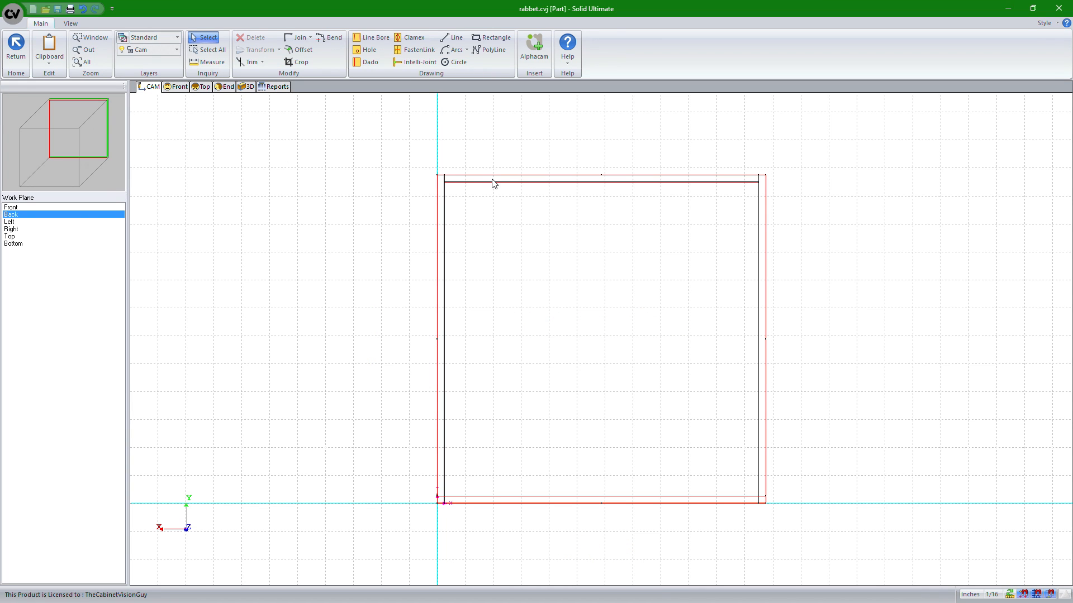
{"action": "left_click", "coordinate": [506, 182]}
{"action": "left_click", "coordinate": [91, 110]}
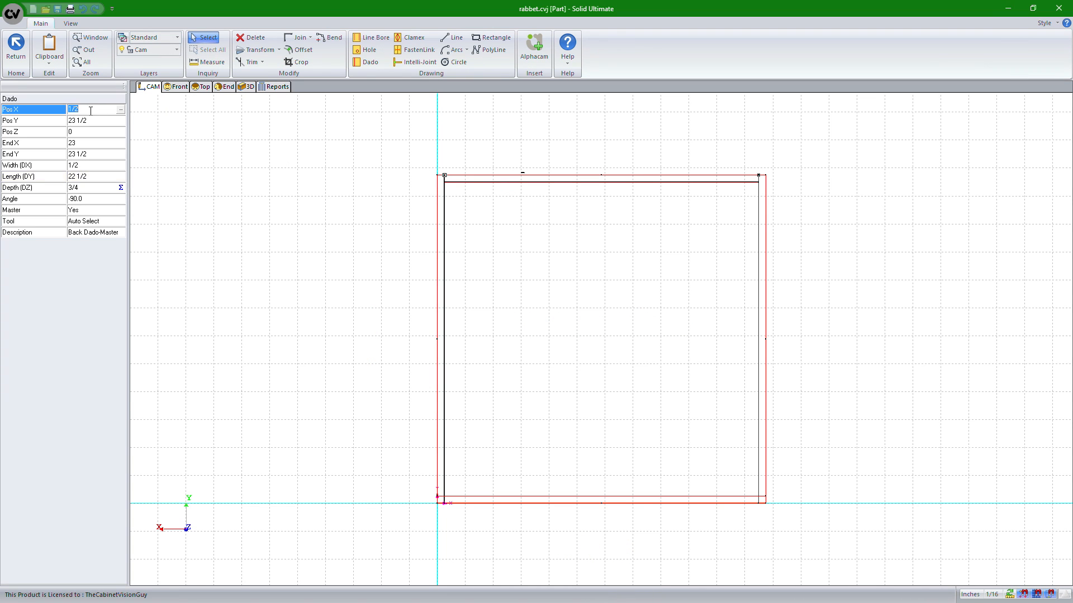
{"action": "left_click", "coordinate": [123, 111]}
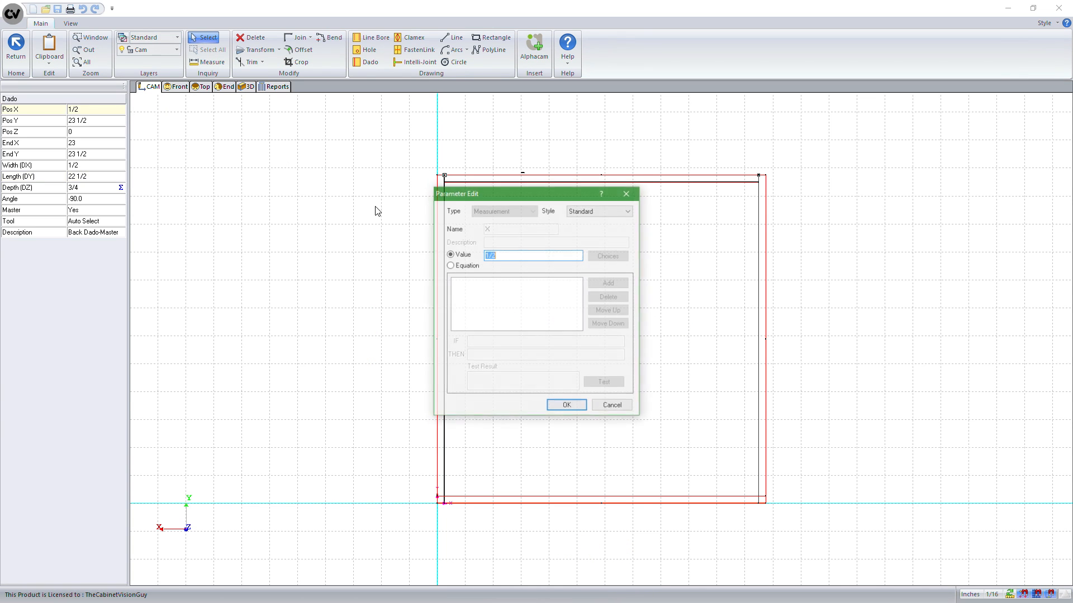
{"action": "left_click", "coordinate": [466, 266]}
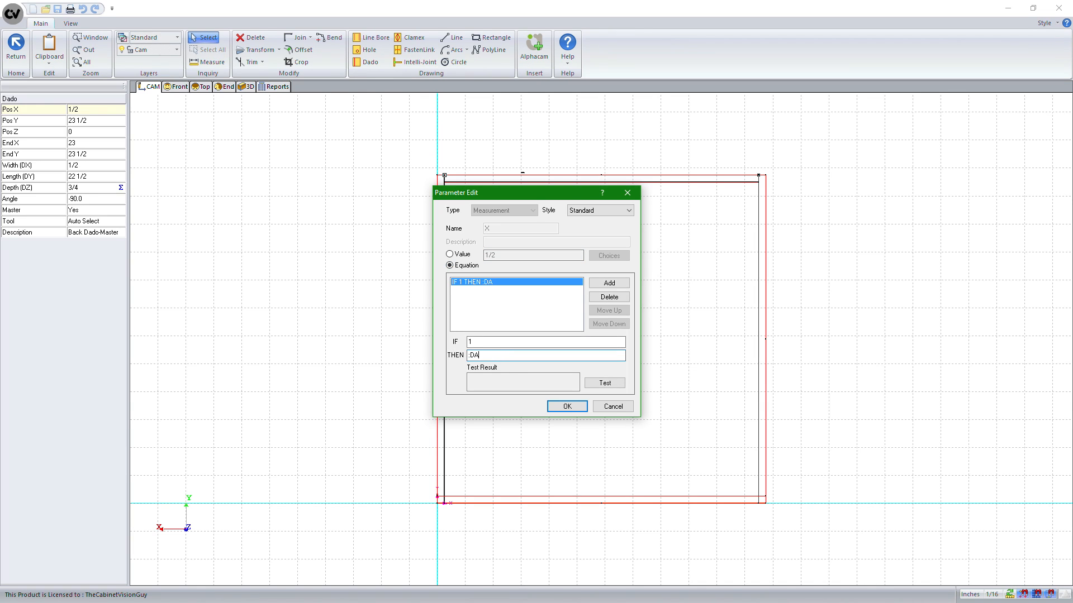
{"action": "type", "text": ":DADOEXMASTER.DX"}
{"action": "left_click", "coordinate": [609, 383]}
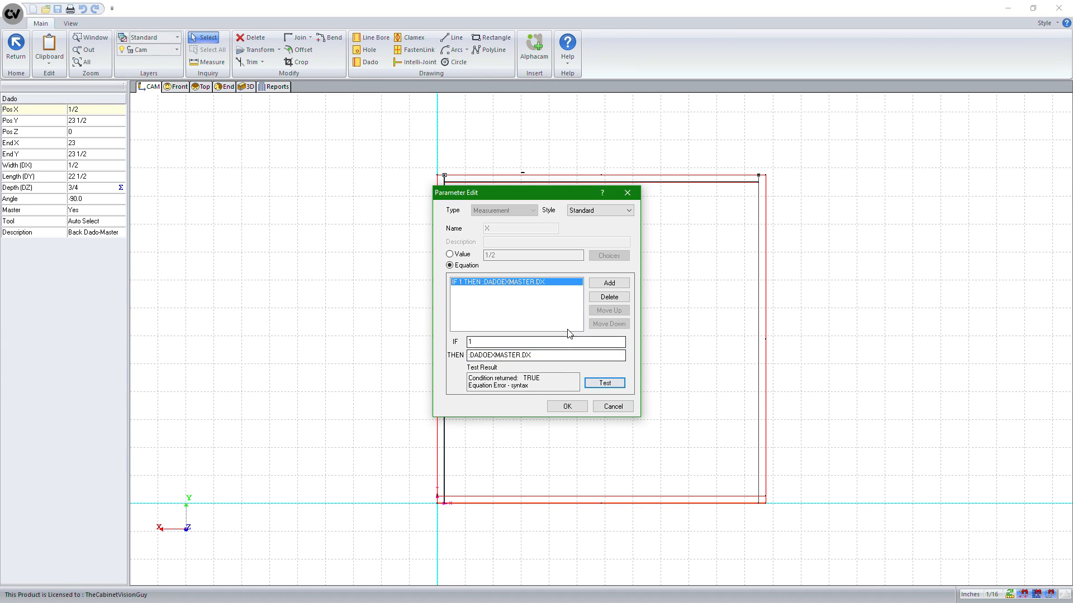
{"action": "left_click_drag", "start_coordinate": [549, 355], "coordinate": [376, 355]}
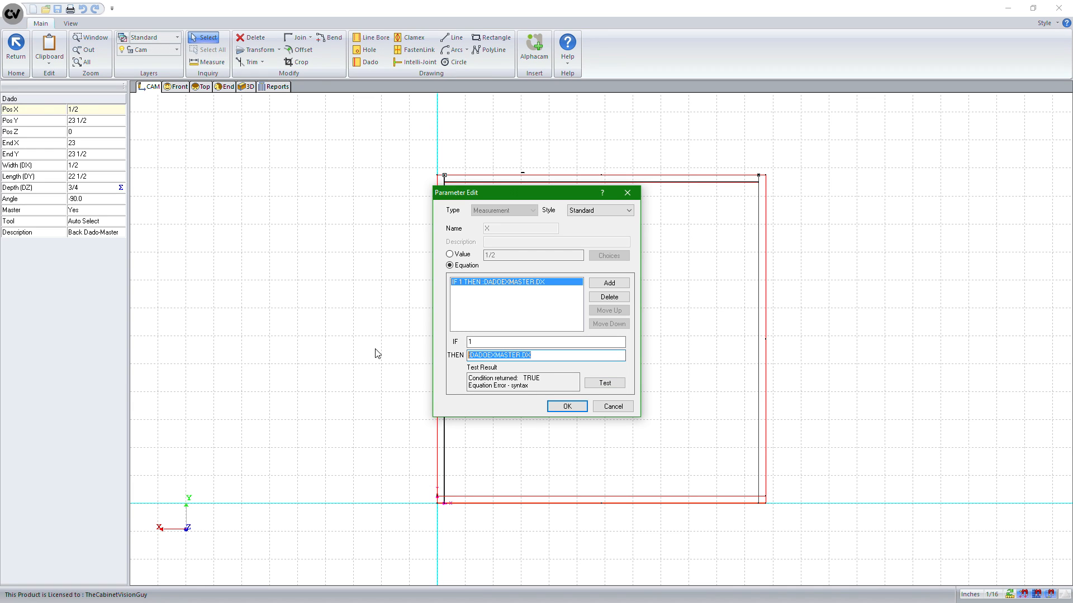
{"action": "left_click", "coordinate": [623, 410]}
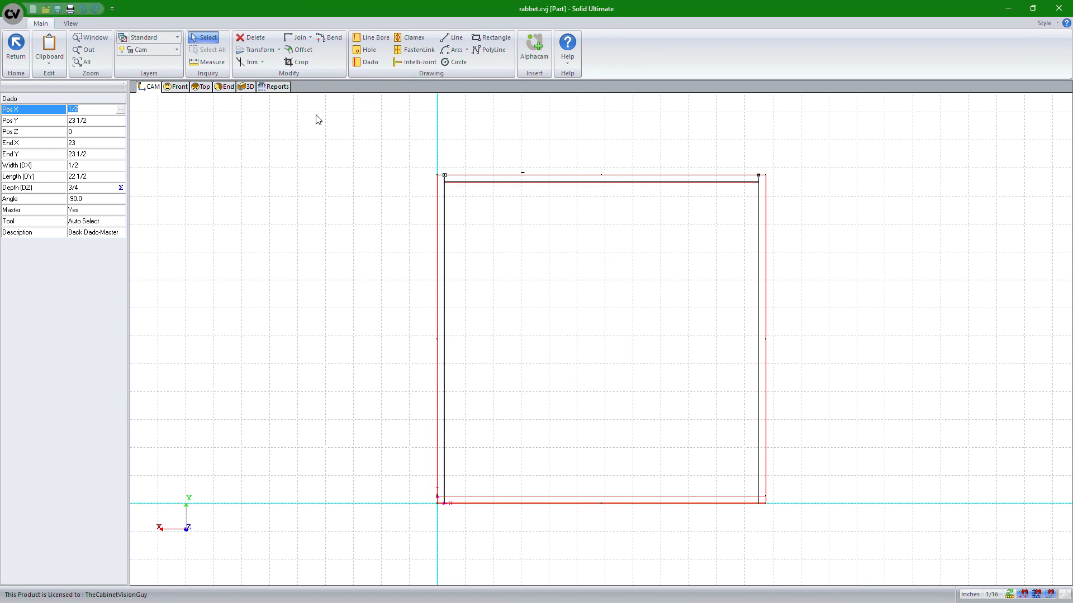
Copy the first dado's width parameter reference FB.DADOEXMASTER.DX from the object tree
{"action": "left_click", "coordinate": [181, 90]}
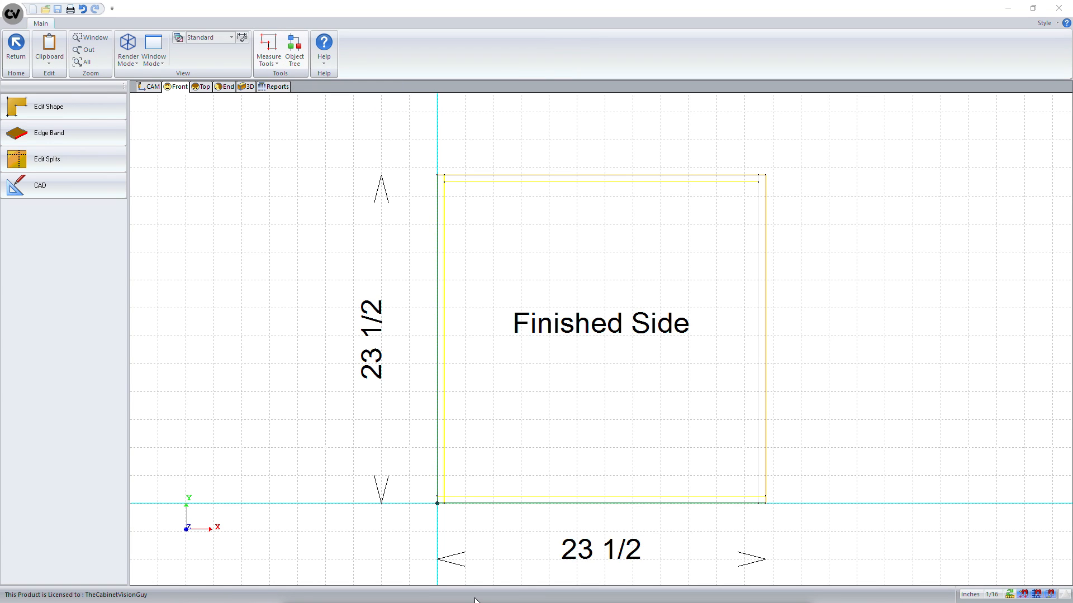
{"action": "left_click_drag", "start_coordinate": [508, 428], "coordinate": [482, 61]}
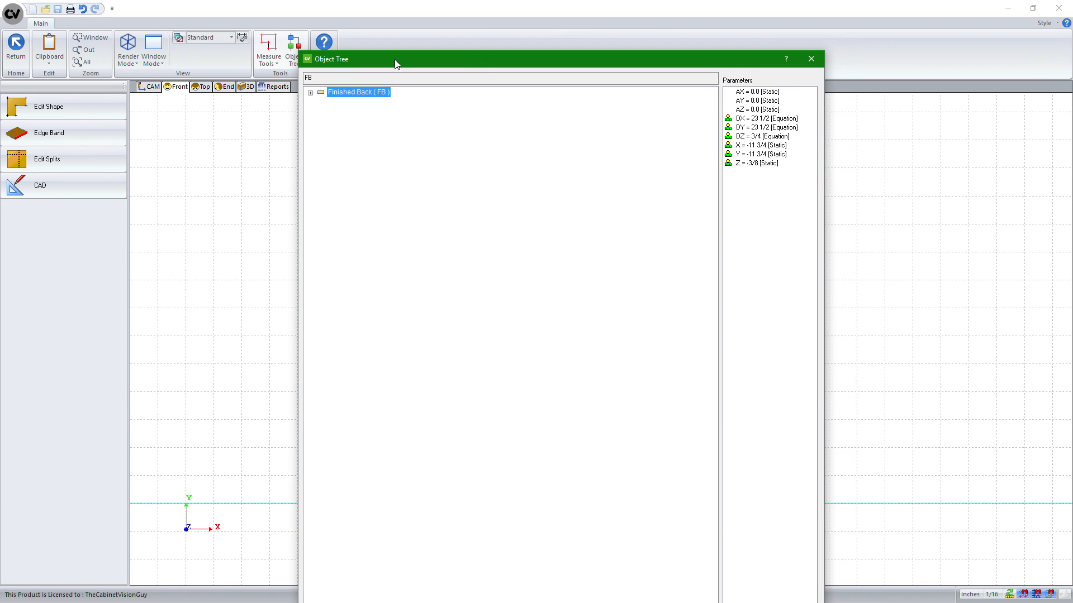
{"action": "left_click", "coordinate": [310, 93]}
{"action": "left_click", "coordinate": [363, 104]}
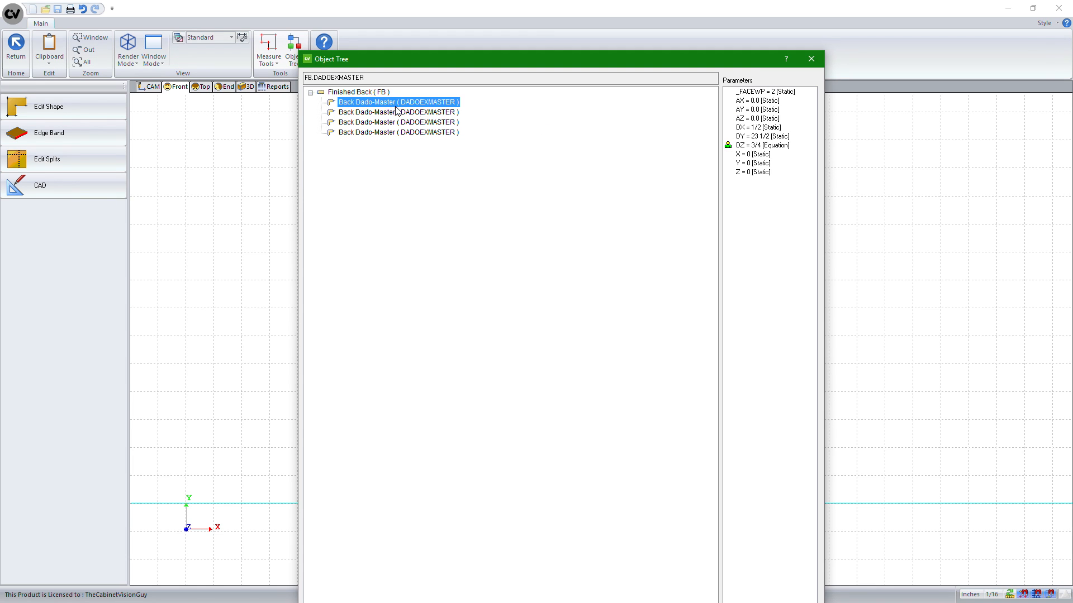
{"action": "left_click", "coordinate": [758, 128]}
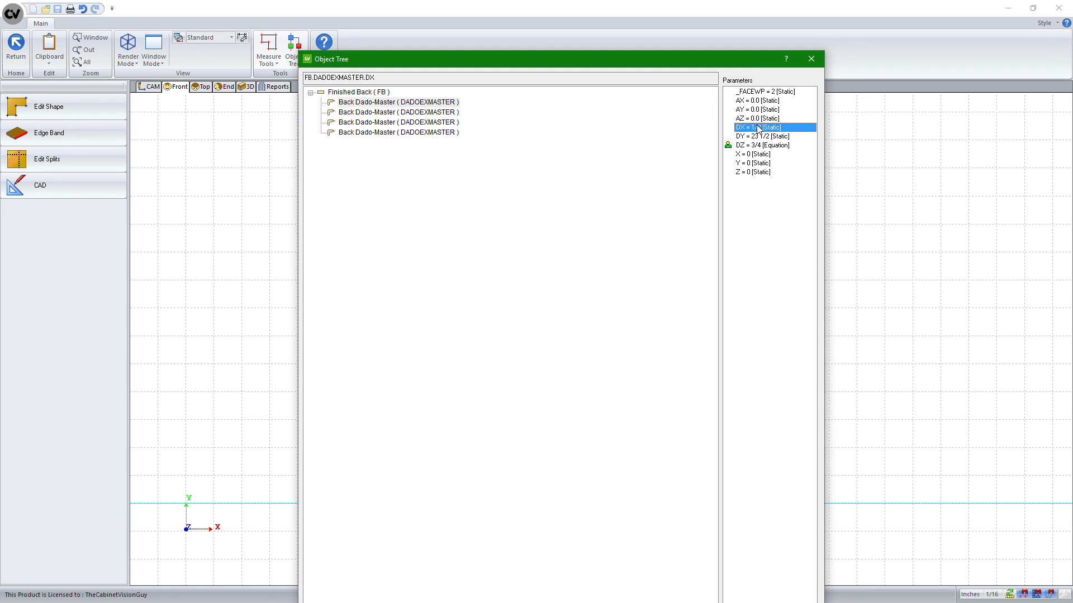
{"action": "left_click", "coordinate": [453, 78]}
{"action": "key", "text": "ctrl+c"}
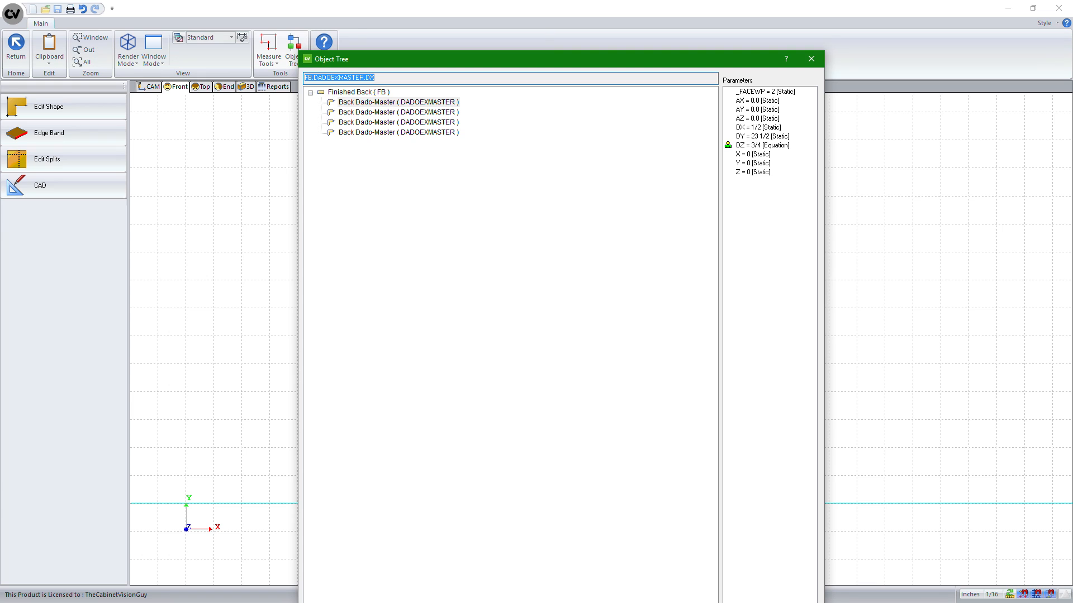
{"action": "key", "text": "Escape"}
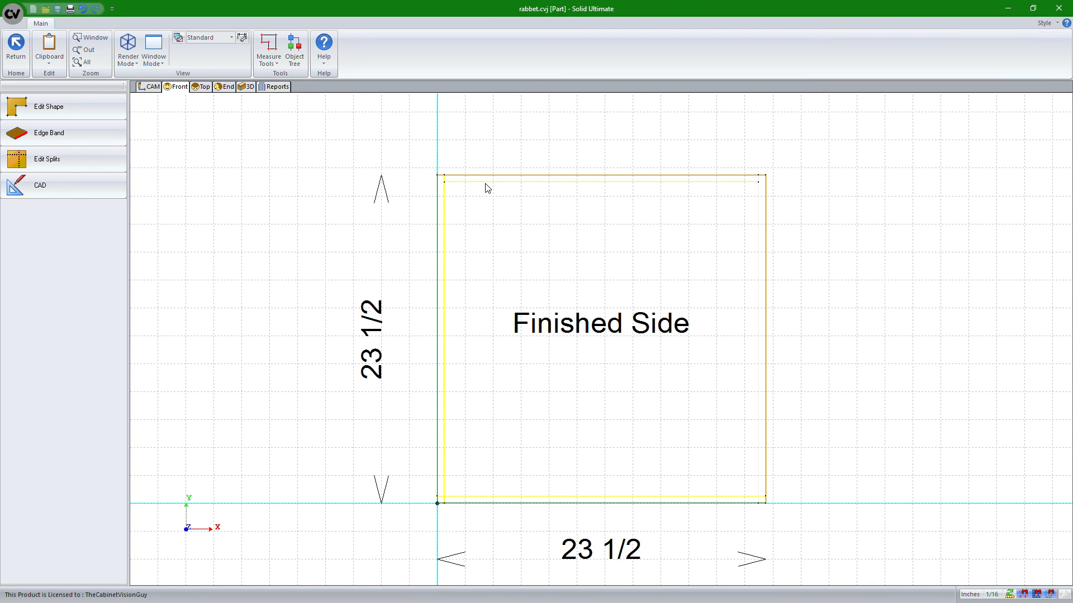
Set the top dado's X position to the equation IF 1 THEN FB.DADOEXMASTER.DX and test it
{"action": "left_click", "coordinate": [150, 87]}
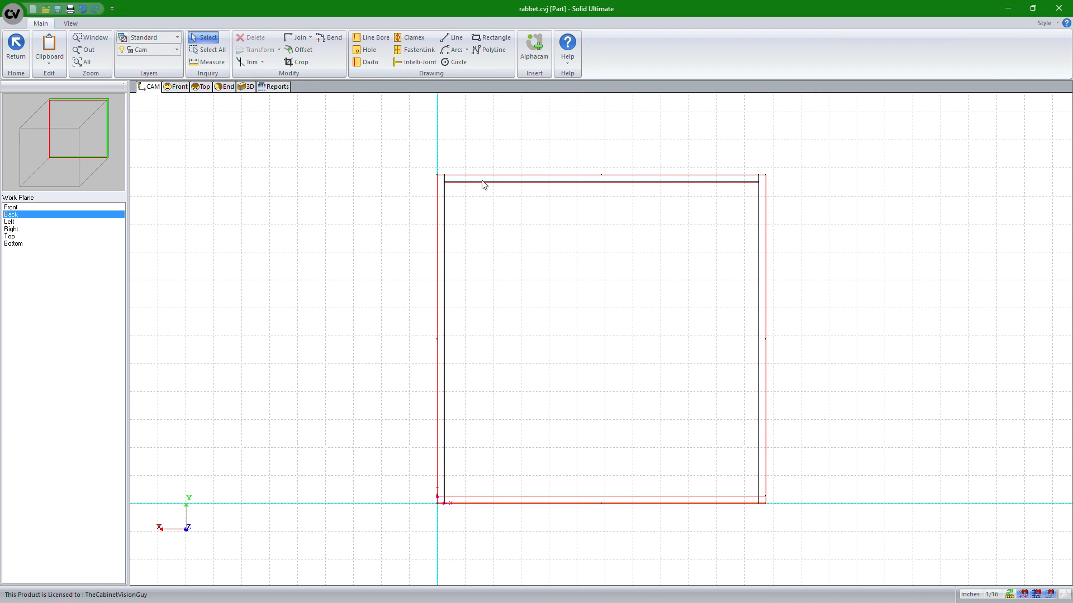
{"action": "left_click", "coordinate": [503, 181]}
{"action": "left_click", "coordinate": [124, 110]}
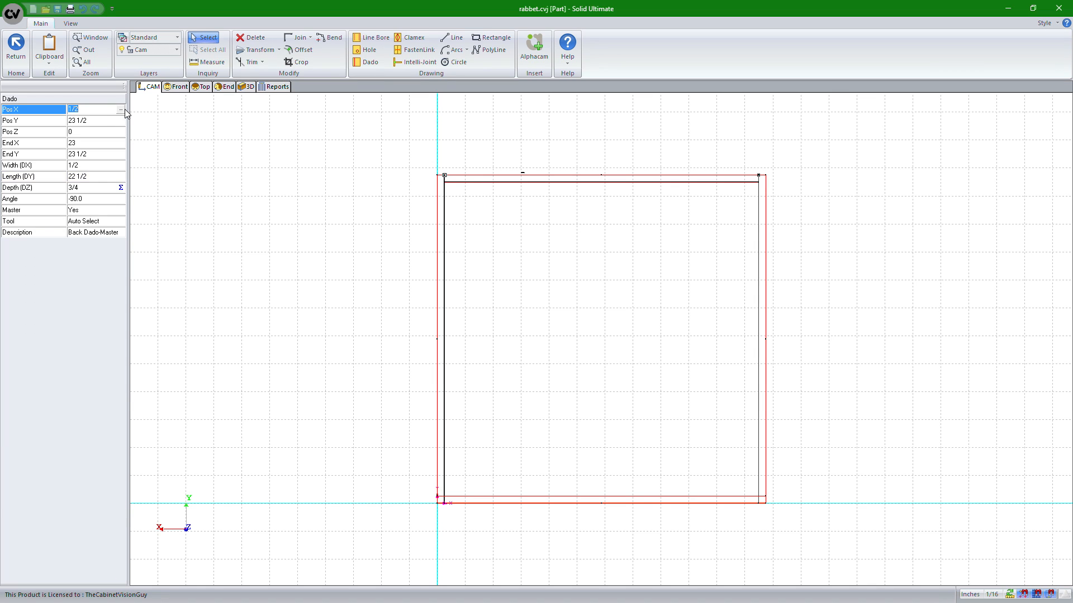
{"action": "left_click", "coordinate": [122, 110]}
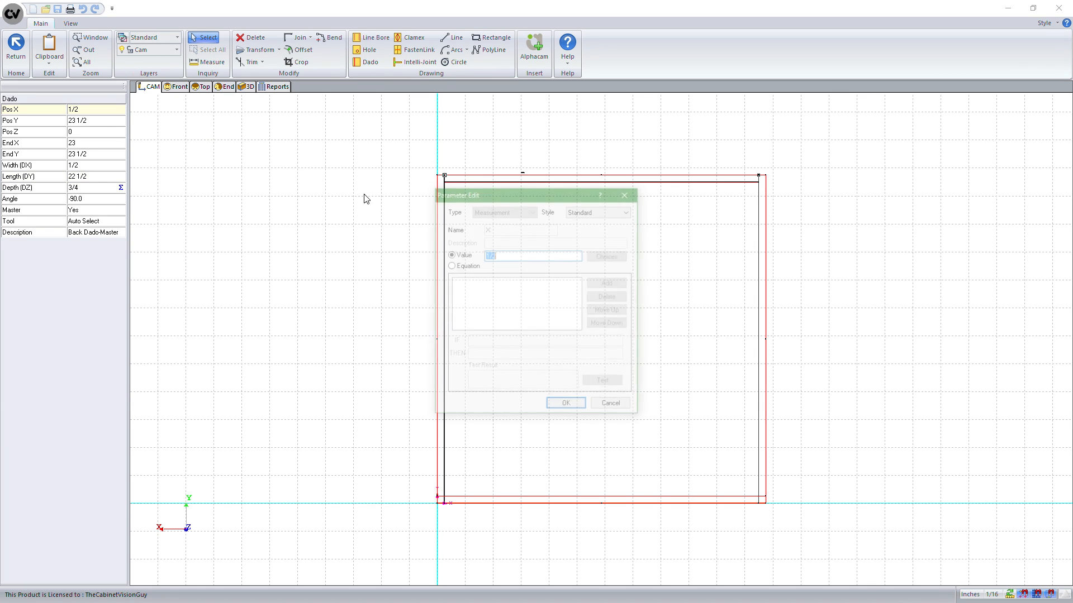
{"action": "left_click", "coordinate": [450, 265]}
{"action": "key", "text": "ctrl+v"}
{"action": "left_click", "coordinate": [615, 384]}
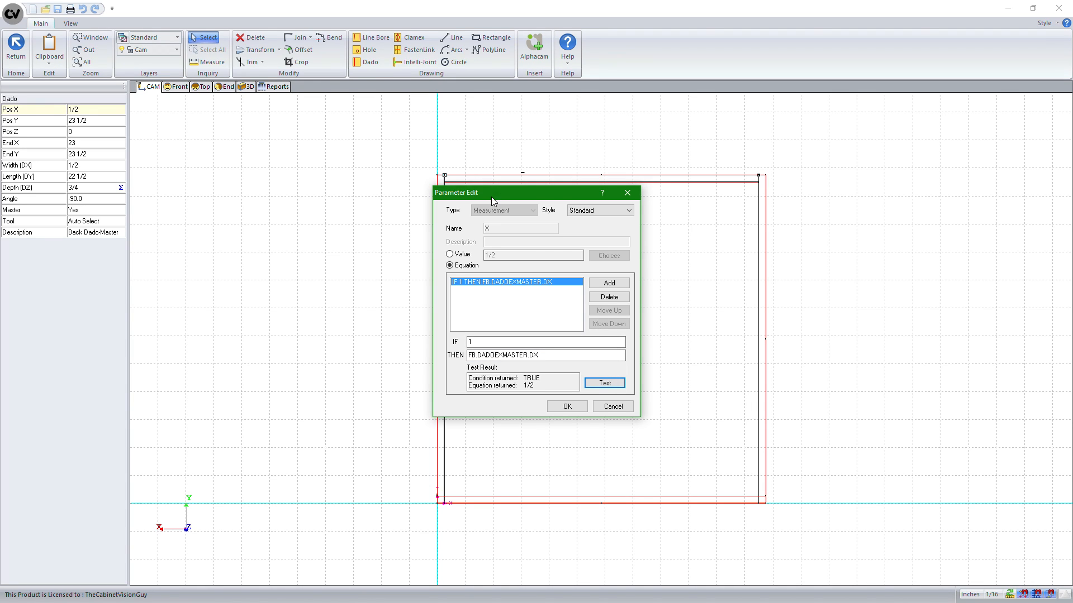
{"action": "left_click_drag", "start_coordinate": [491, 197], "coordinate": [558, 203]}
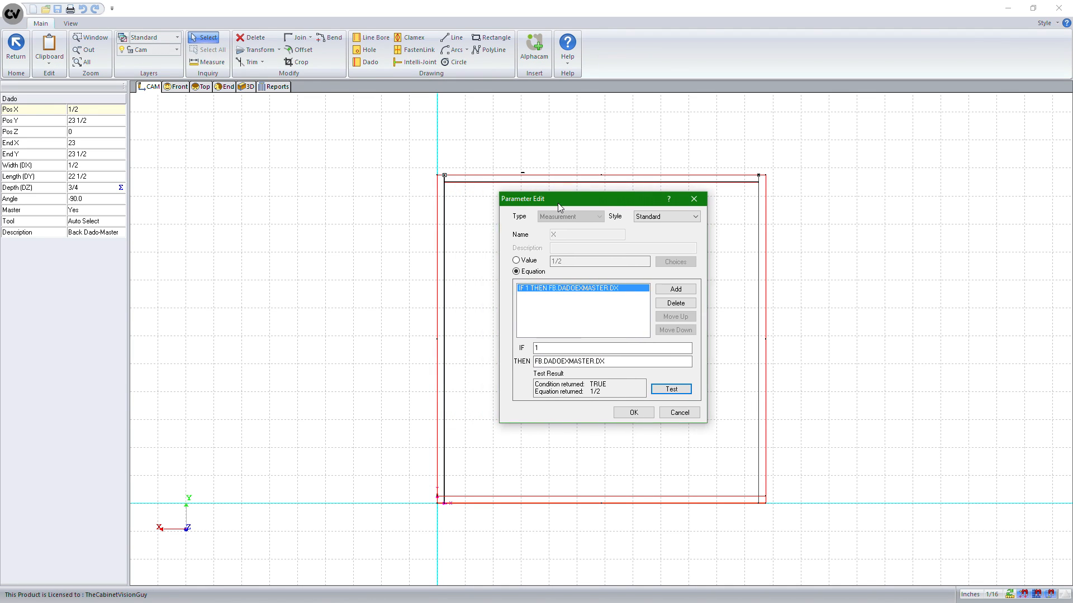
{"action": "left_click", "coordinate": [634, 414]}
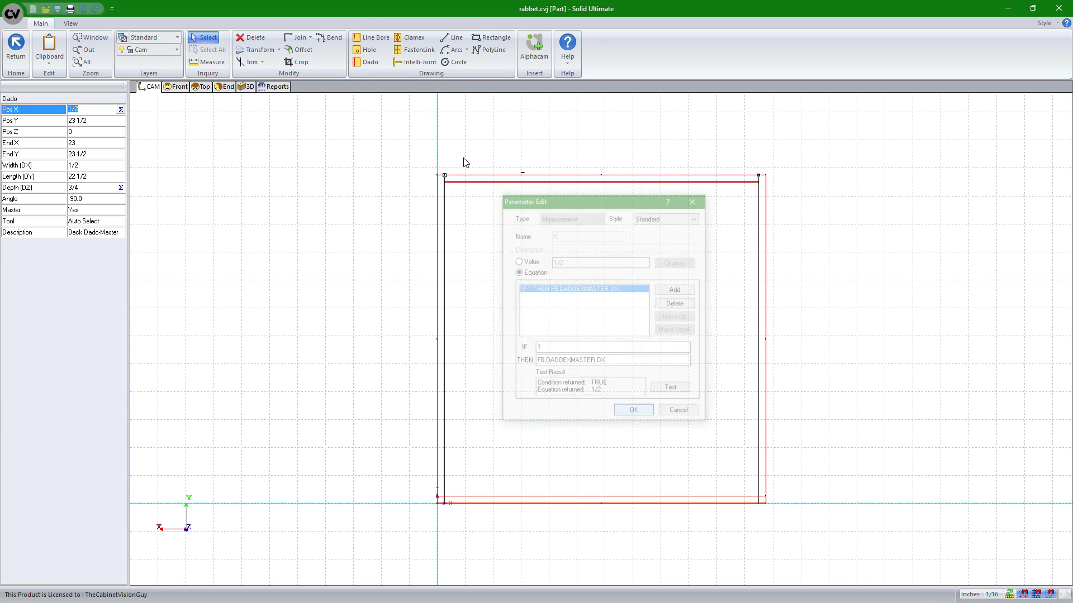
Switch to the front view, open the object tree, and examine the parameters of each Back Dado-Master entry
{"action": "left_click", "coordinate": [172, 87]}
{"action": "left_click", "coordinate": [294, 49]}
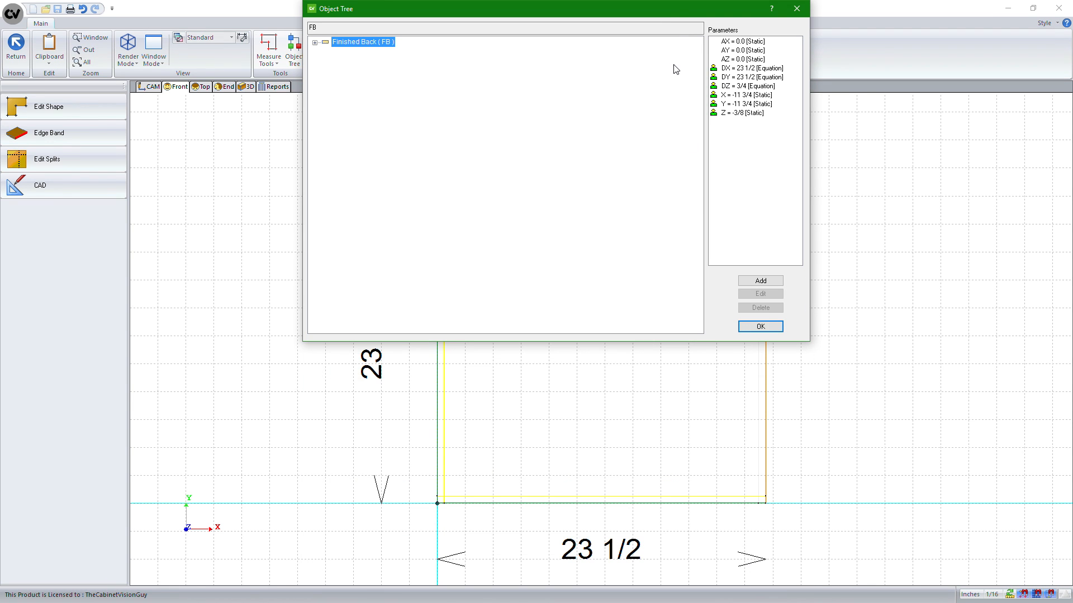
{"action": "left_click_drag", "start_coordinate": [675, 7], "coordinate": [691, 115]}
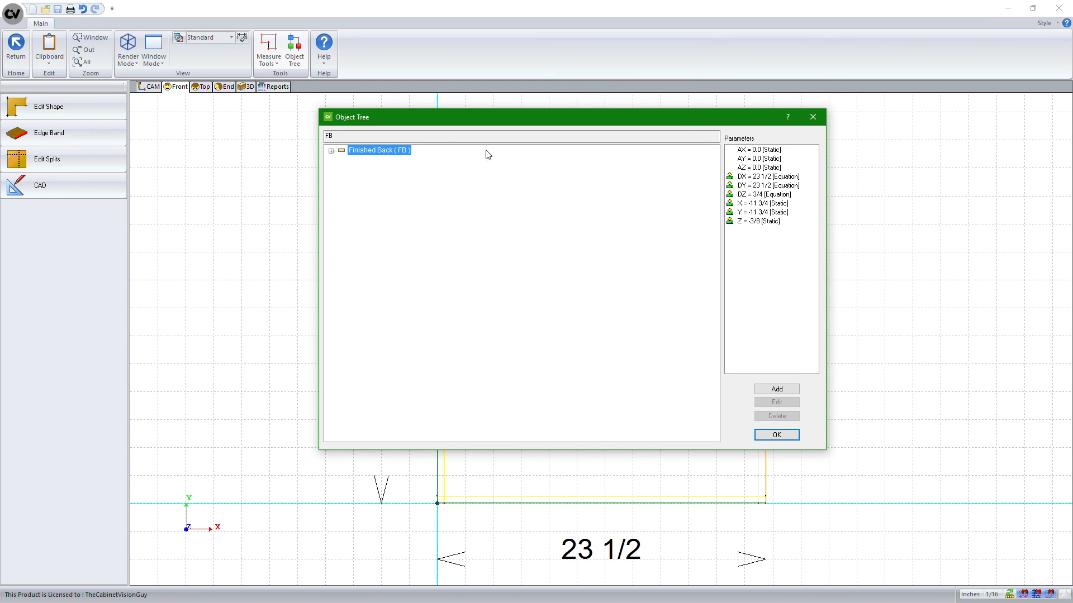
{"action": "left_click", "coordinate": [330, 151]}
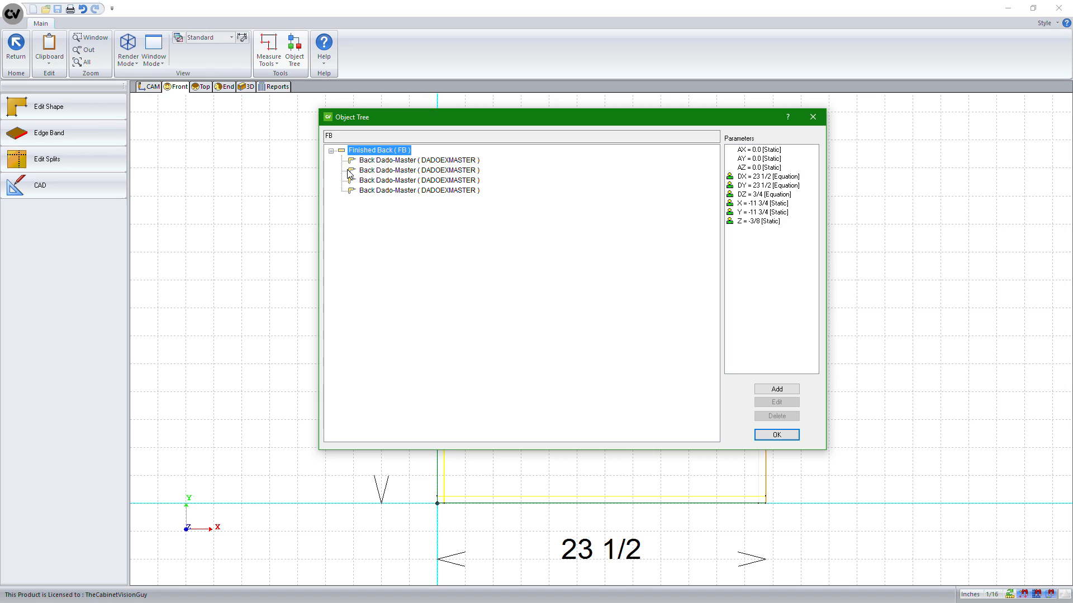
{"action": "left_click", "coordinate": [387, 161]}
{"action": "left_click", "coordinate": [393, 170]}
{"action": "left_click", "coordinate": [393, 181]}
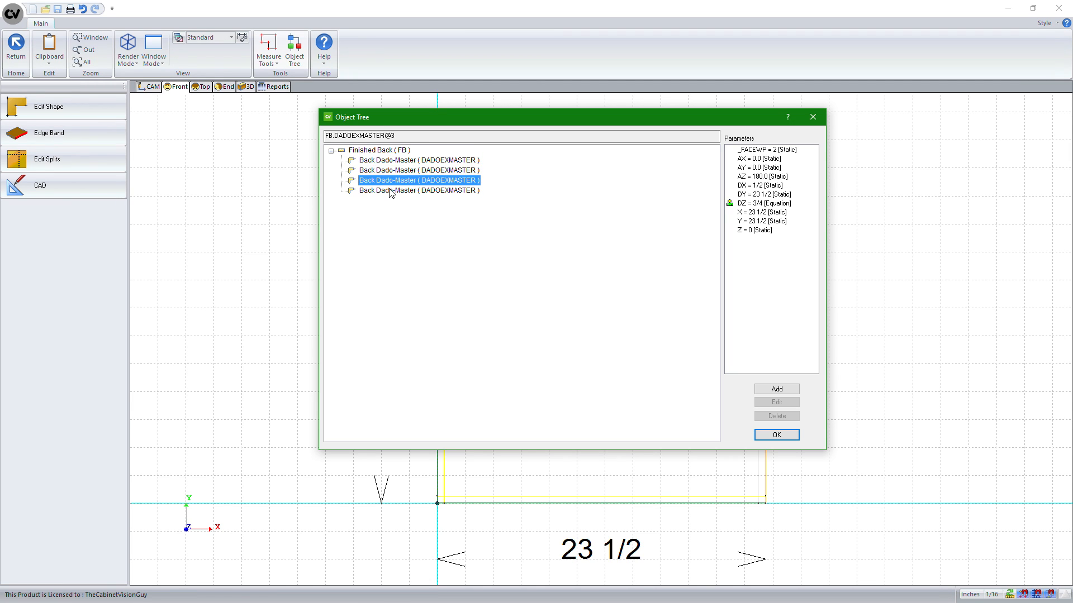
{"action": "left_click", "coordinate": [393, 190]}
{"action": "left_click", "coordinate": [413, 160]}
{"action": "left_click_drag", "start_coordinate": [413, 117], "coordinate": [586, 111]}
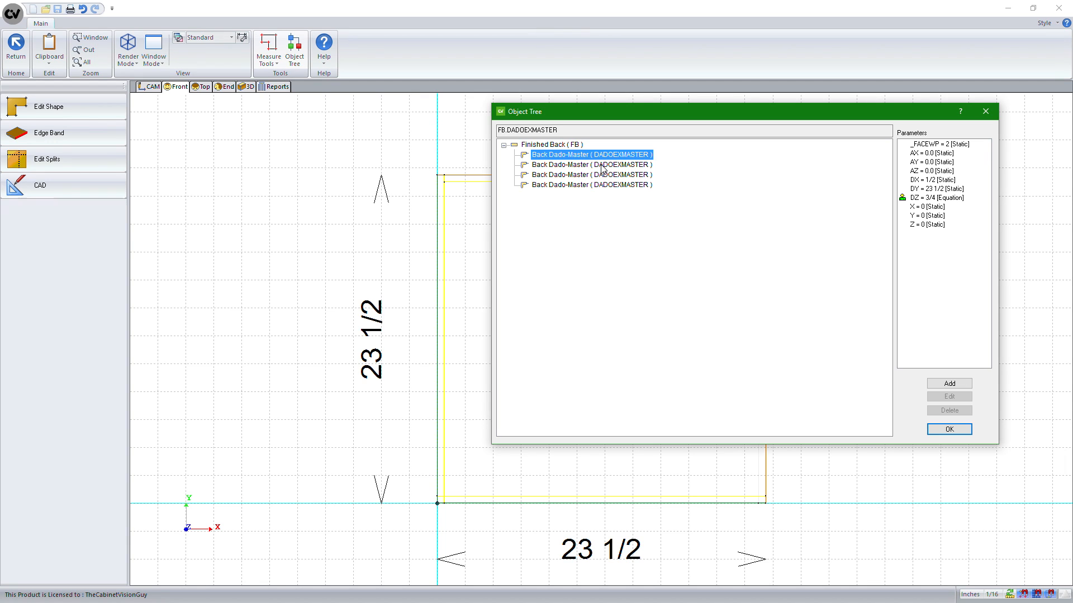
{"action": "left_click", "coordinate": [563, 165]}
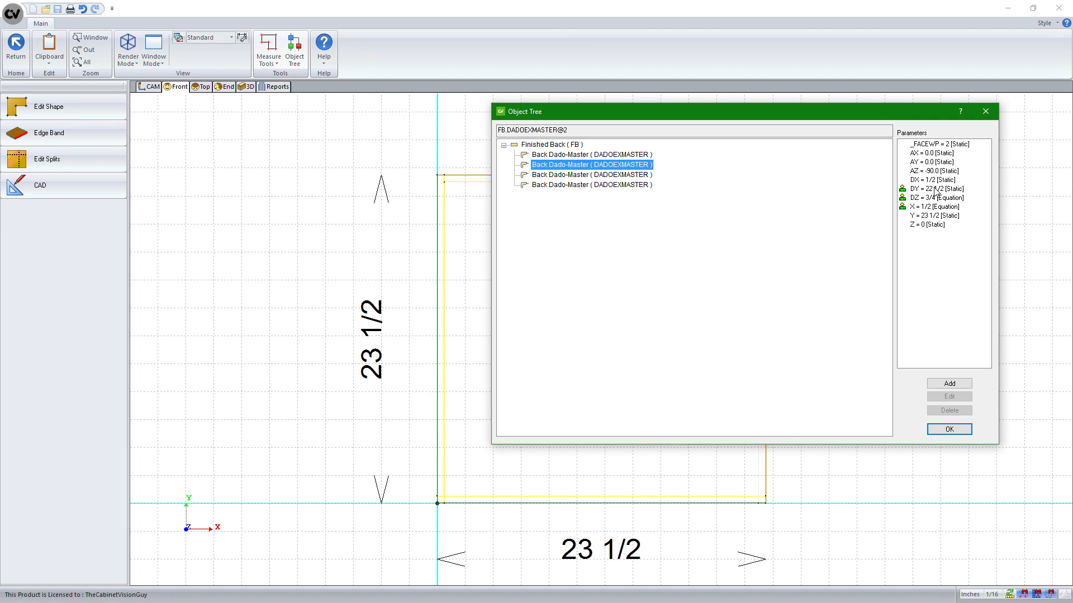
{"action": "left_click_drag", "start_coordinate": [816, 109], "coordinate": [628, 253]}
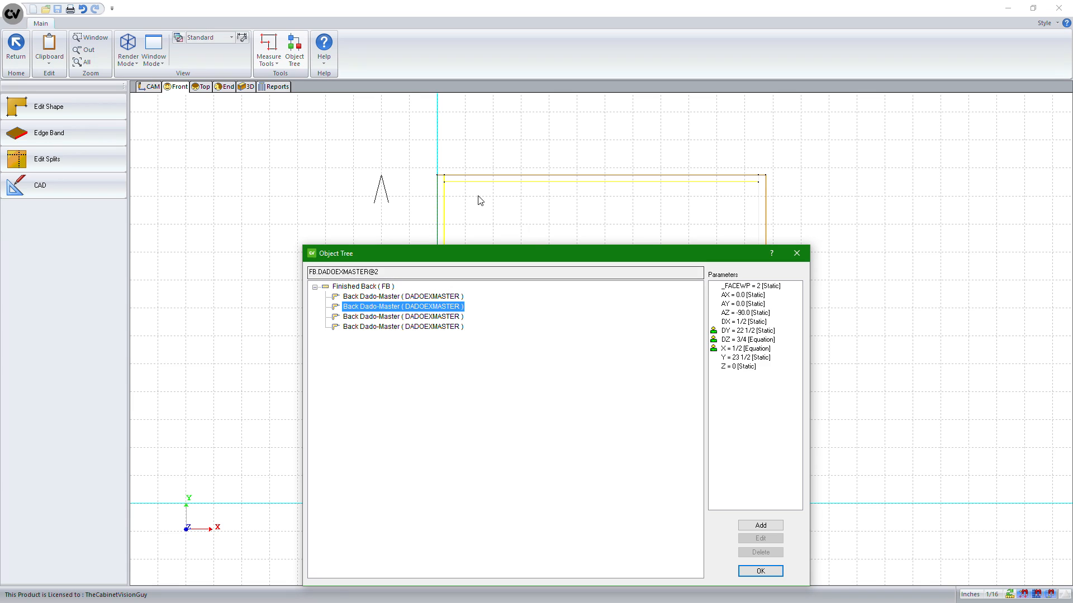
{"action": "left_click", "coordinate": [411, 296]}
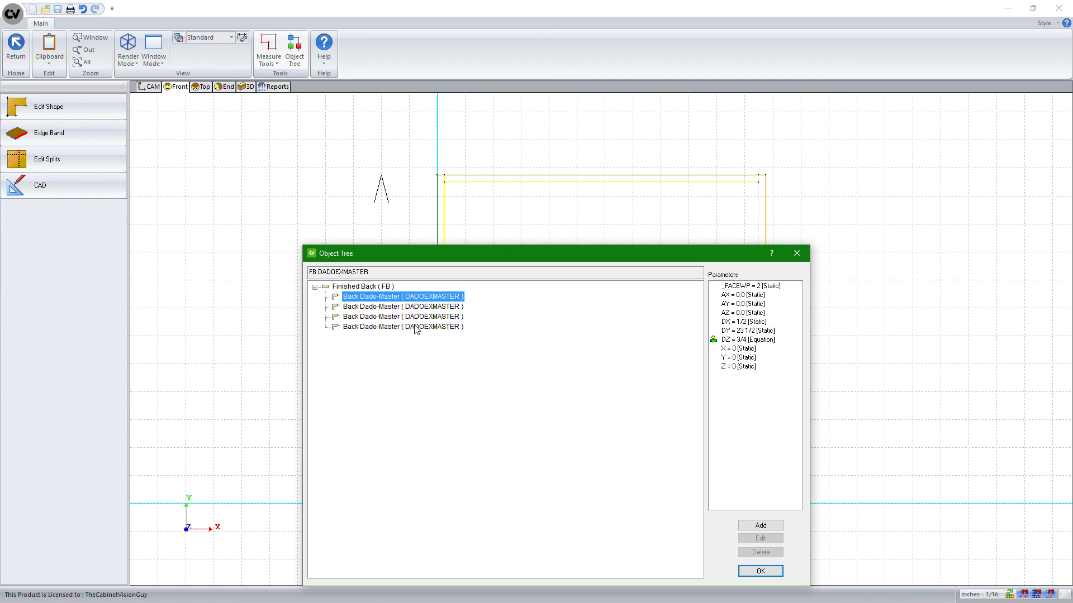
{"action": "left_click", "coordinate": [416, 316]}
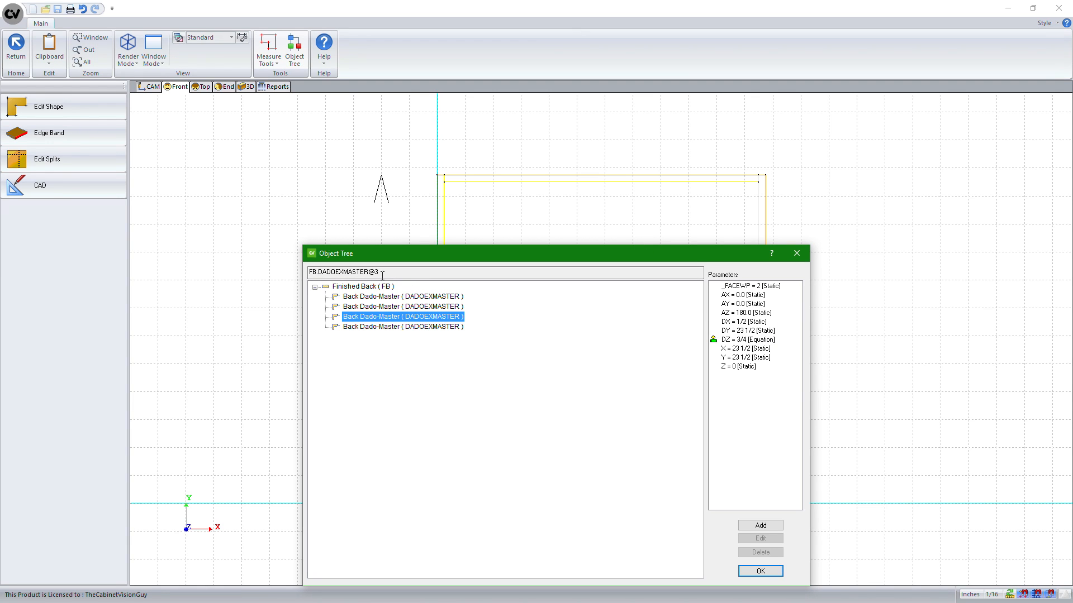
{"action": "left_click", "coordinate": [739, 323]}
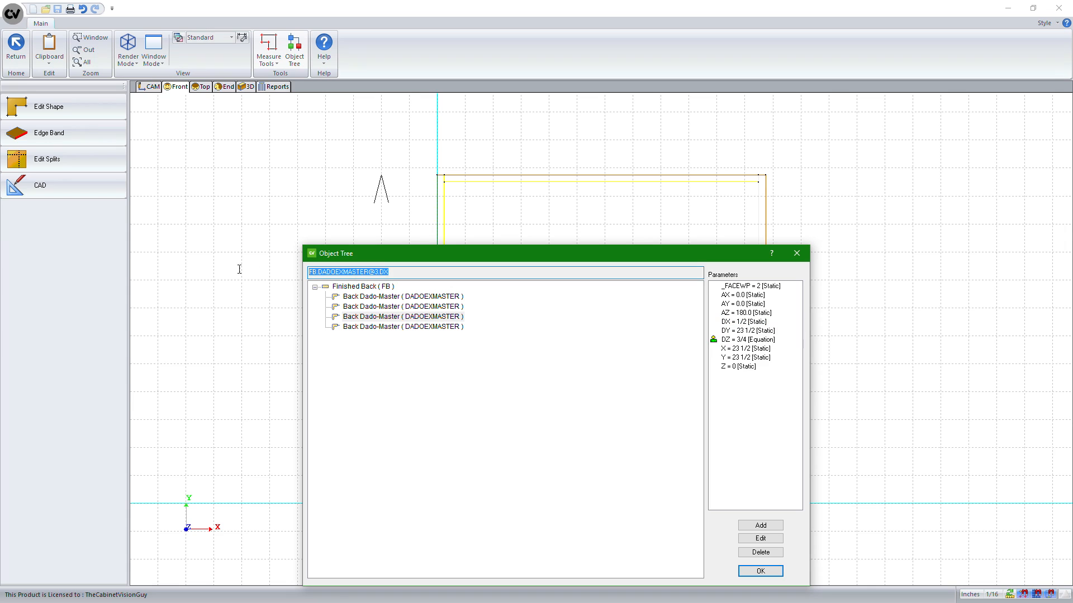
{"action": "left_click", "coordinate": [403, 297]}
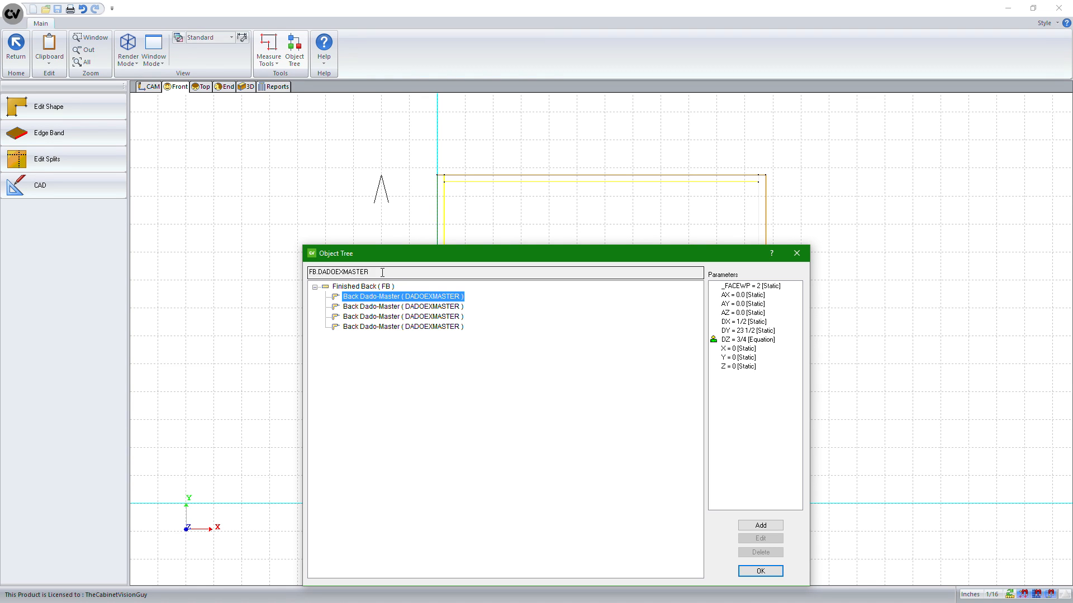
{"action": "left_click", "coordinate": [423, 306]}
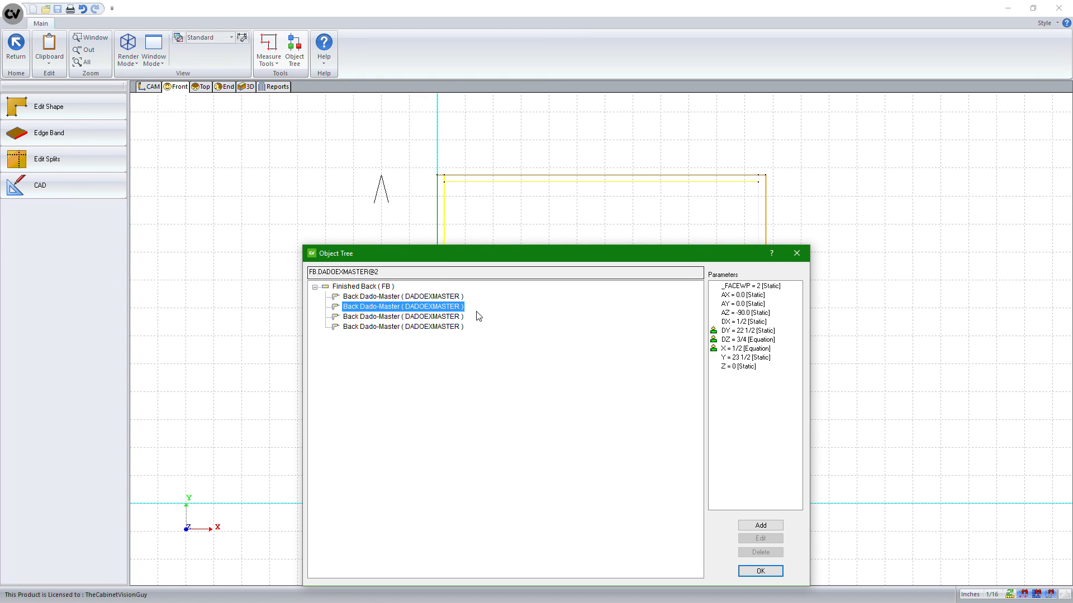
Switch the second dado's DY parameter to an equation IF 1 THEN .DX and test it
{"action": "left_click", "coordinate": [740, 331]}
{"action": "double_click", "coordinate": [740, 332]}
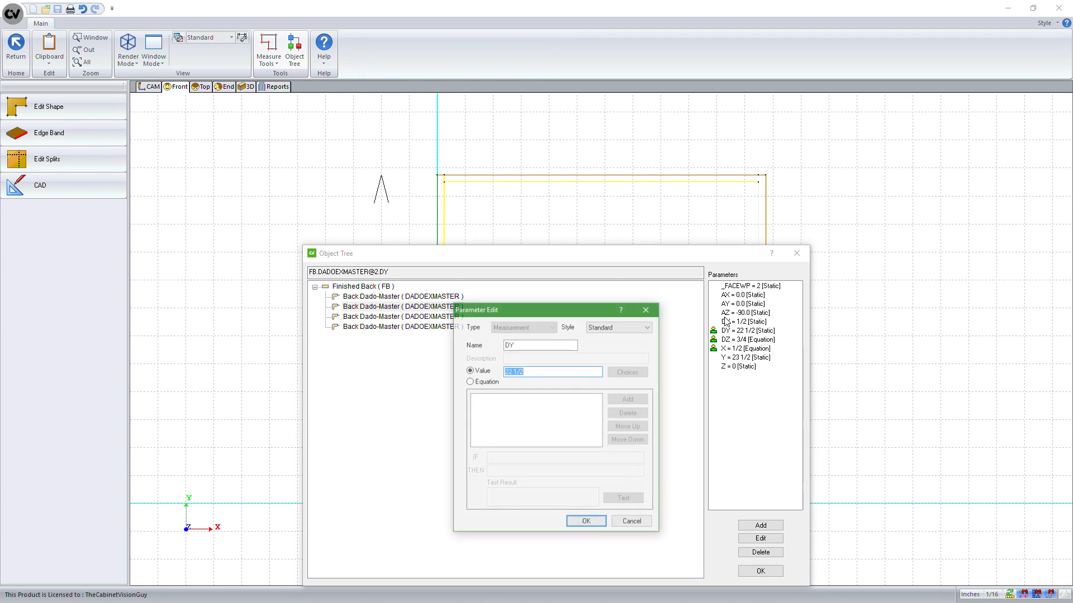
{"action": "left_click", "coordinate": [484, 382]}
{"action": "left_click", "coordinate": [514, 475]}
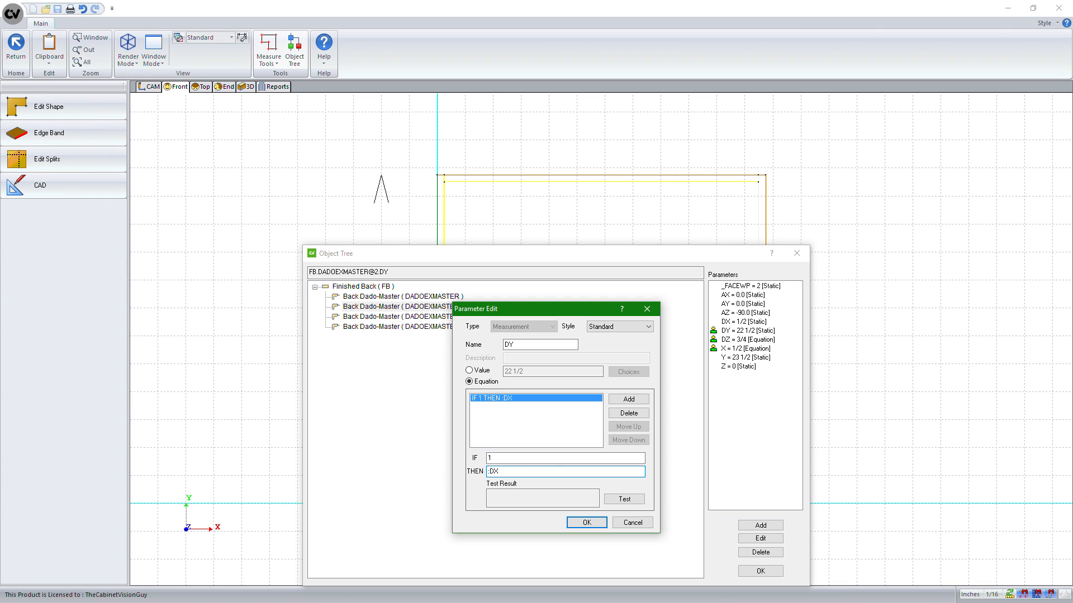
{"action": "left_click", "coordinate": [625, 499]}
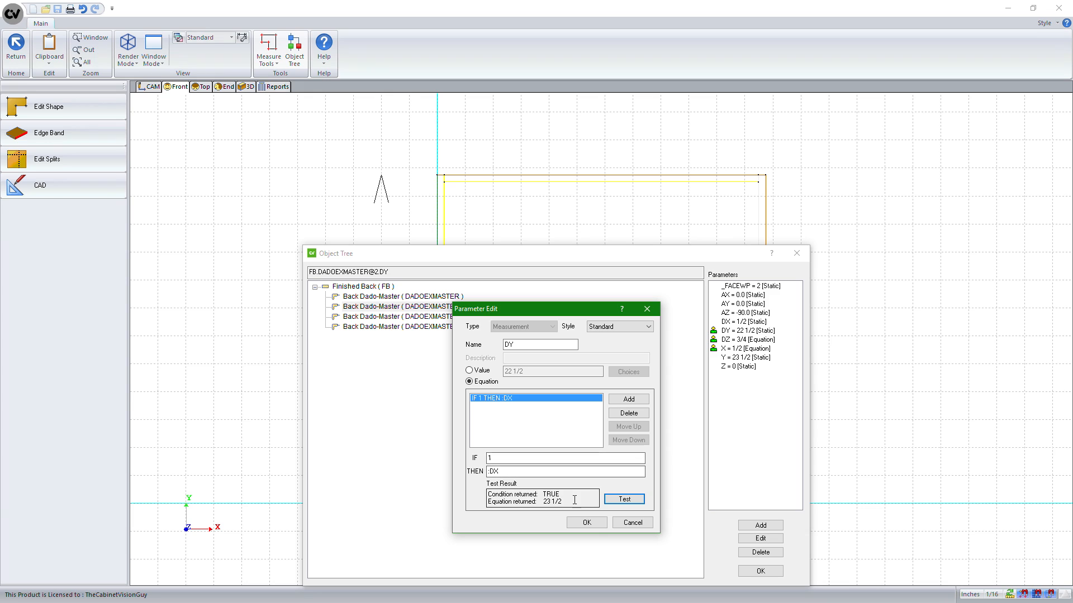
{"action": "left_click", "coordinate": [519, 473]}
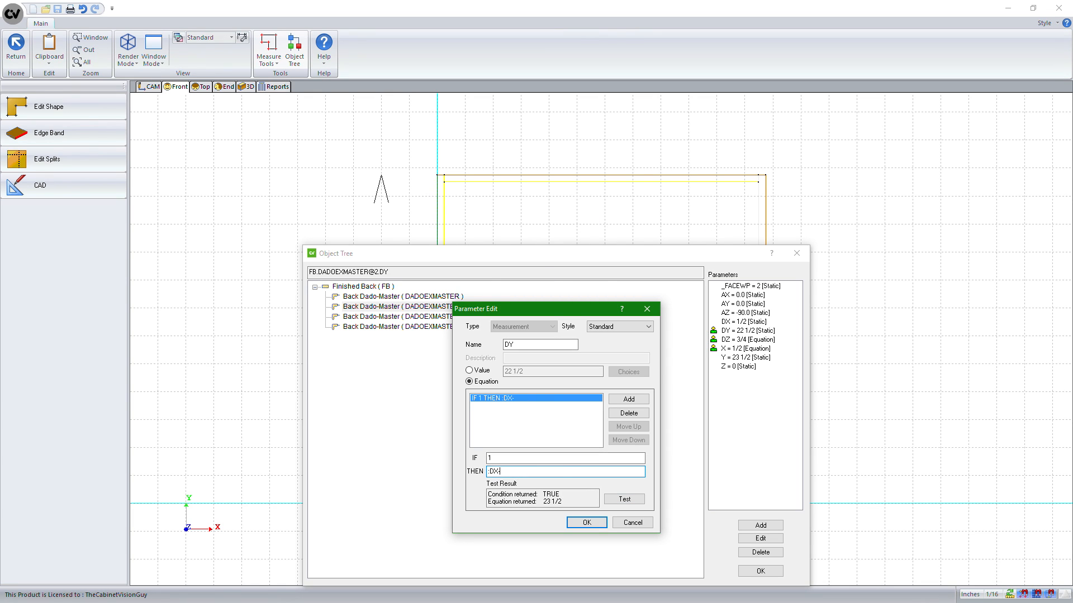
{"action": "type", "text": "-"}
{"action": "key", "text": "ctrl+v"}
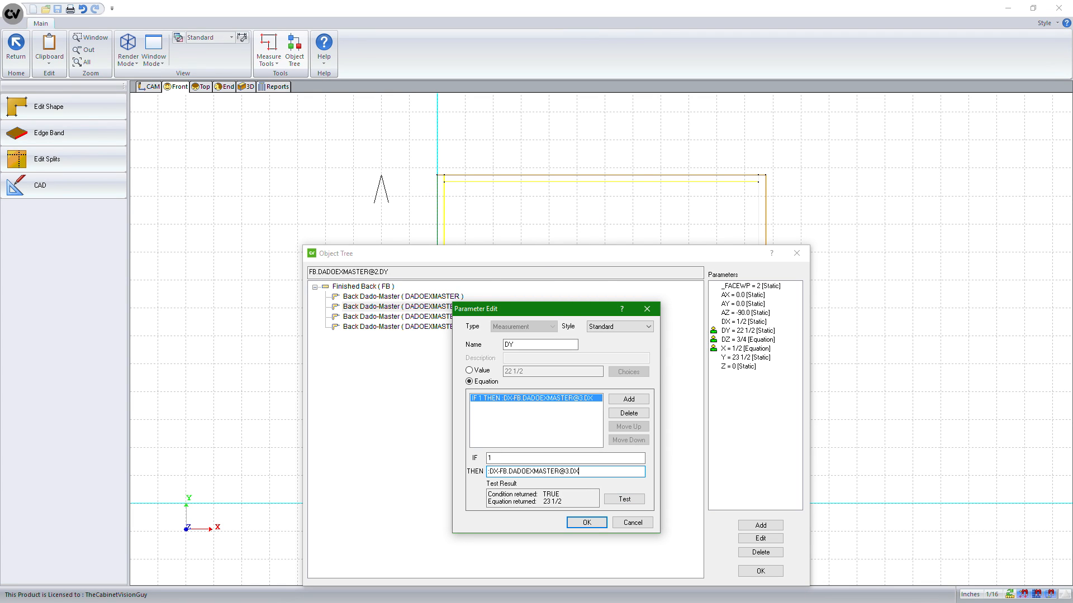
{"action": "left_click", "coordinate": [620, 502]}
{"action": "left_click", "coordinate": [607, 471]}
{"action": "type", "text": "-"}
{"action": "key", "text": "ctrl+v"}
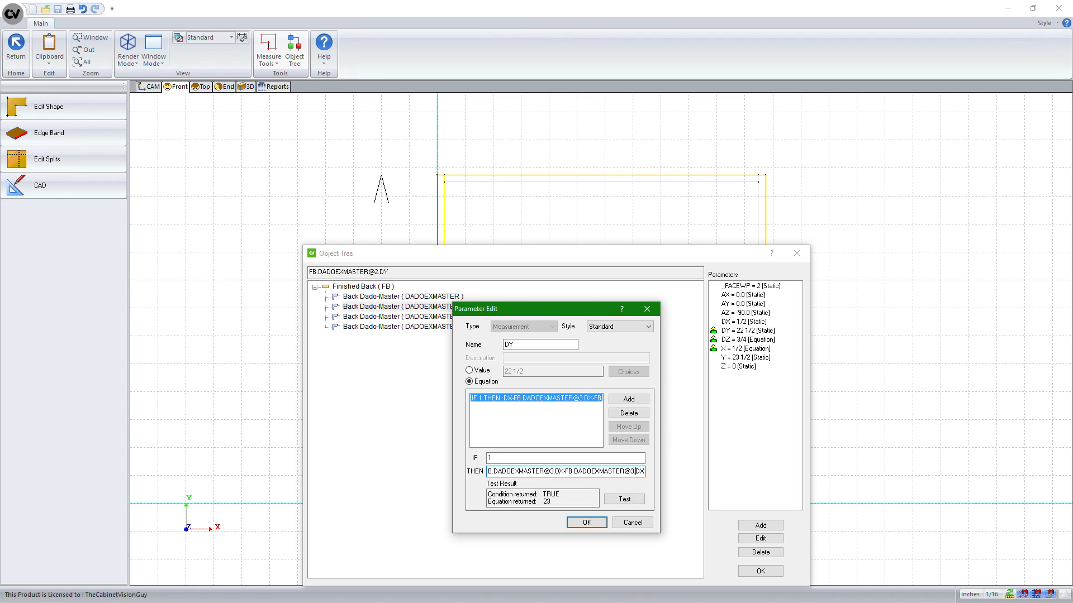
{"action": "key", "text": "BackSpace"}
{"action": "key", "text": "BackSpace"}
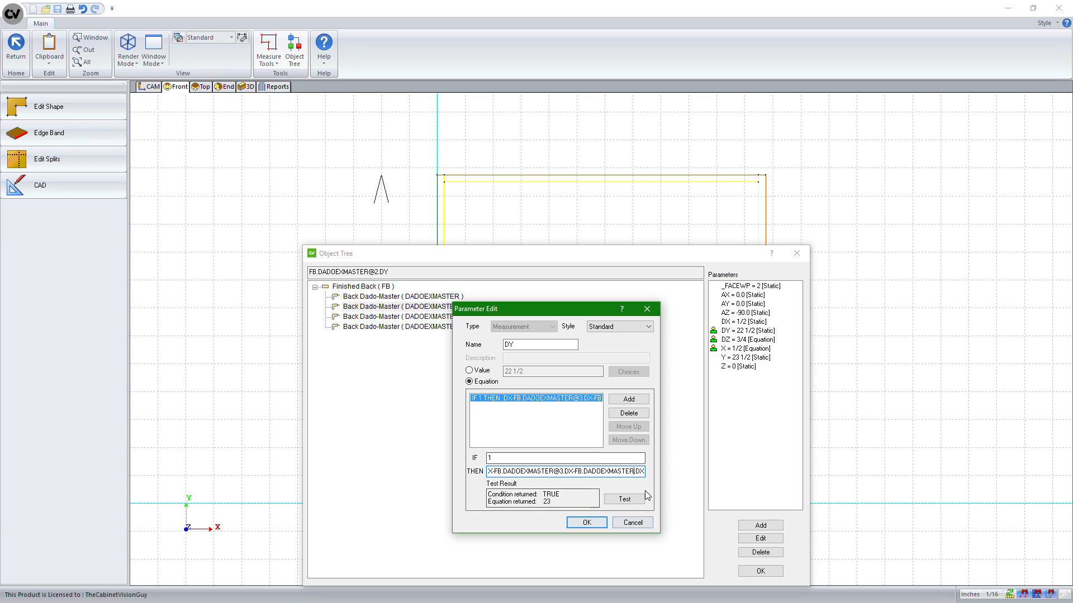
{"action": "left_click", "coordinate": [624, 499]}
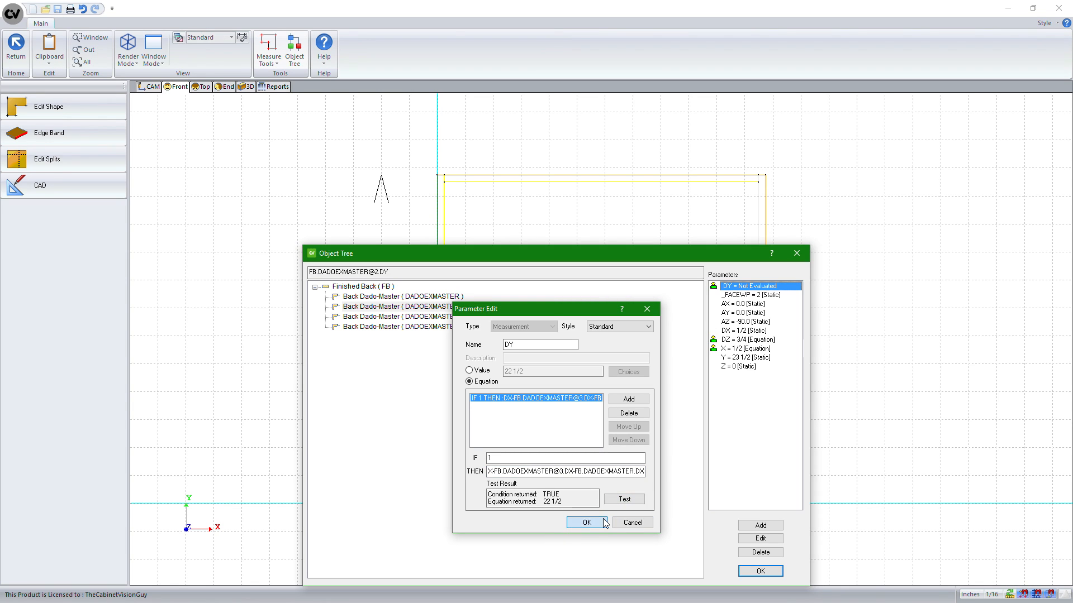
{"action": "left_click", "coordinate": [585, 522]}
Close the object tree and return from the back panel part to the cabinet assembly
{"action": "left_click", "coordinate": [760, 570]}
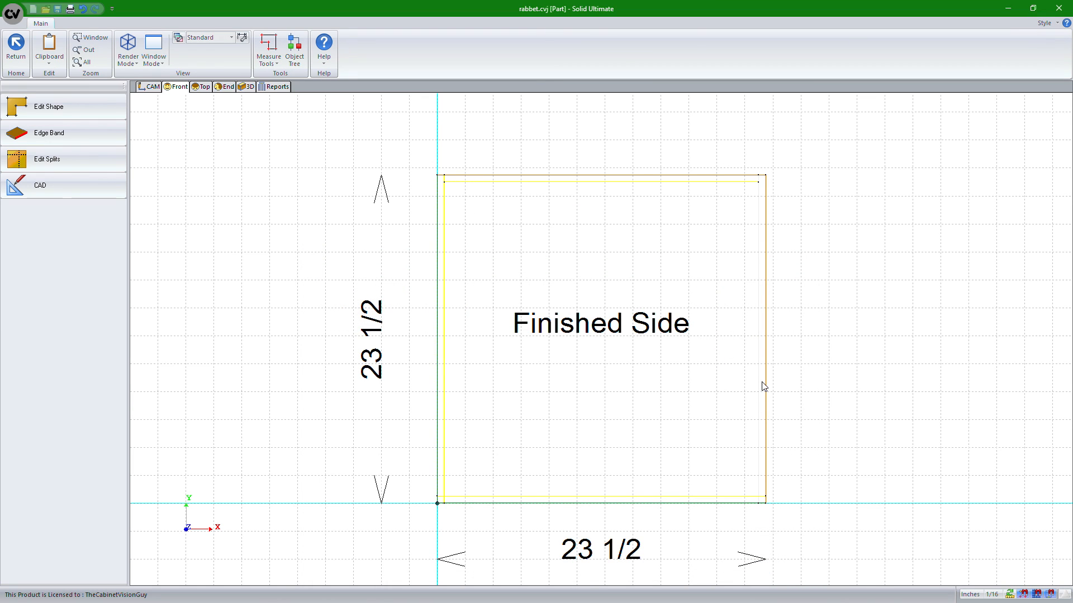
{"action": "left_click", "coordinate": [148, 86]}
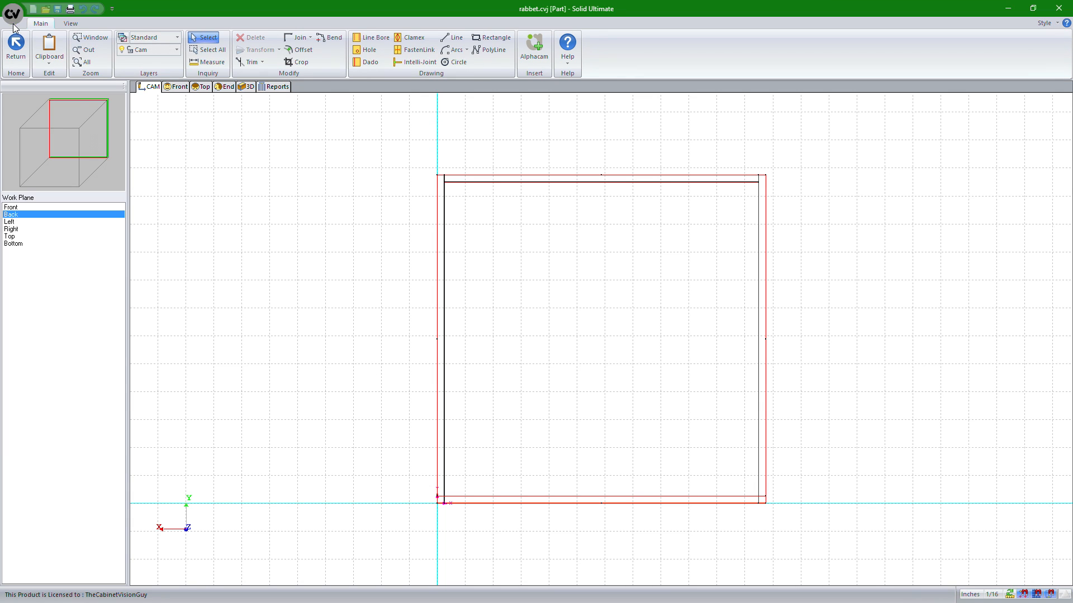
{"action": "left_click", "coordinate": [16, 47]}
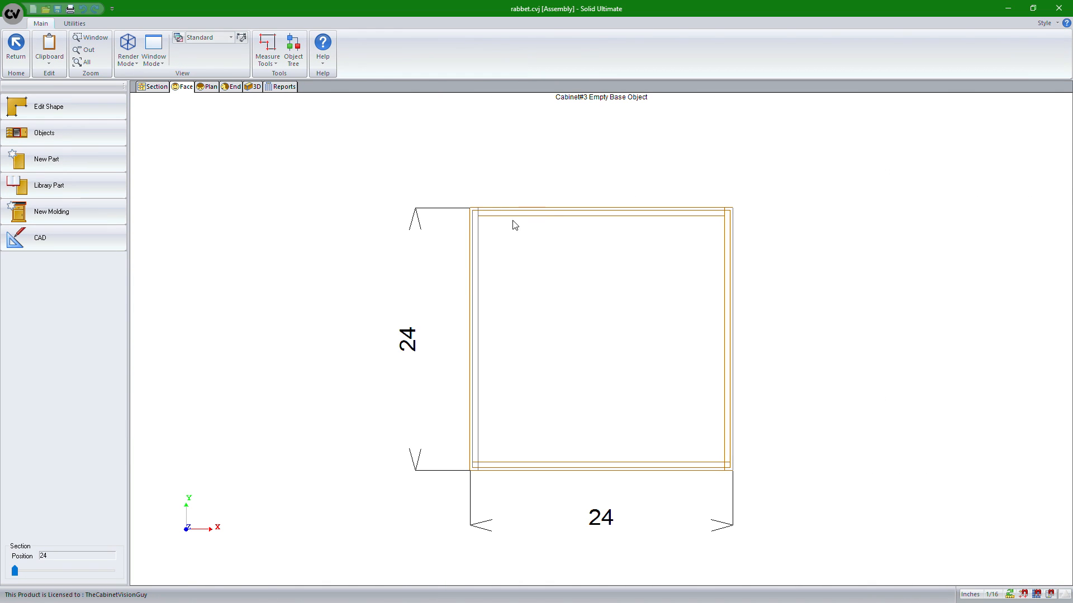
Inspect the back panel dado joints in an exploded 3D view of the cabinet from several angles
{"action": "left_click", "coordinate": [249, 88]}
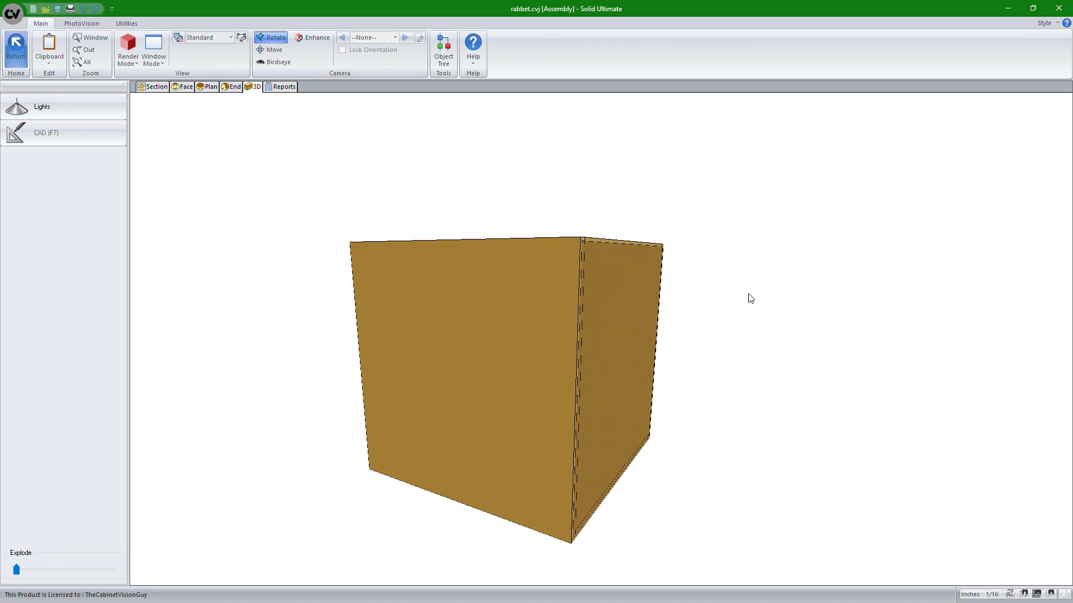
{"action": "left_click_drag", "start_coordinate": [750, 298], "coordinate": [577, 309]}
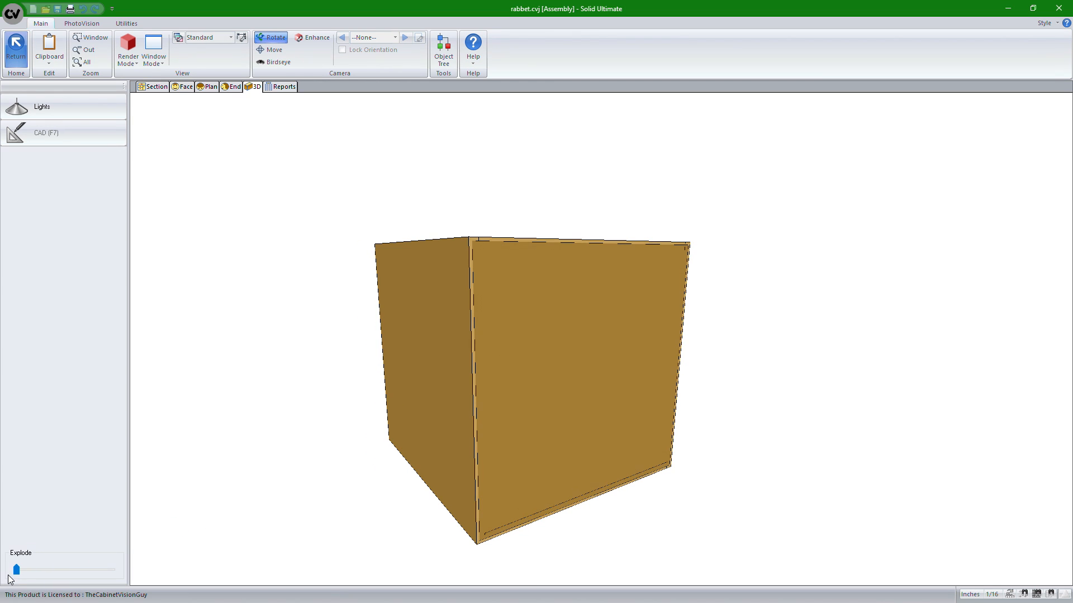
{"action": "left_click_drag", "start_coordinate": [14, 573], "coordinate": [29, 573]}
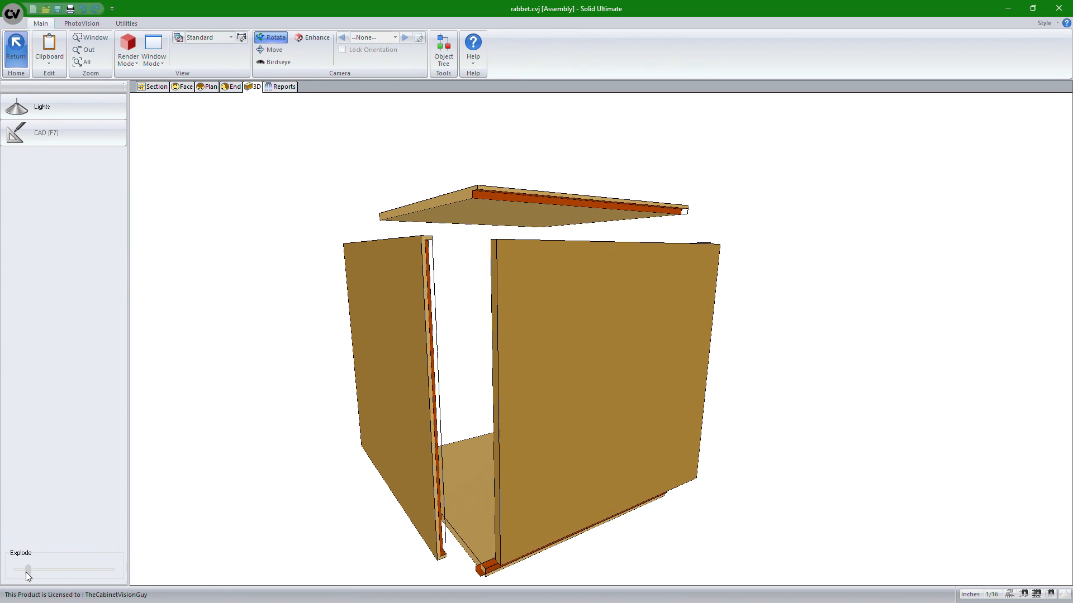
{"action": "mouse_move", "coordinate": [561, 365]}
{"action": "left_mouse_down"}
{"action": "mouse_move", "coordinate": [562, 327]}
{"action": "mouse_move", "coordinate": [613, 337]}
{"action": "left_mouse_up"}
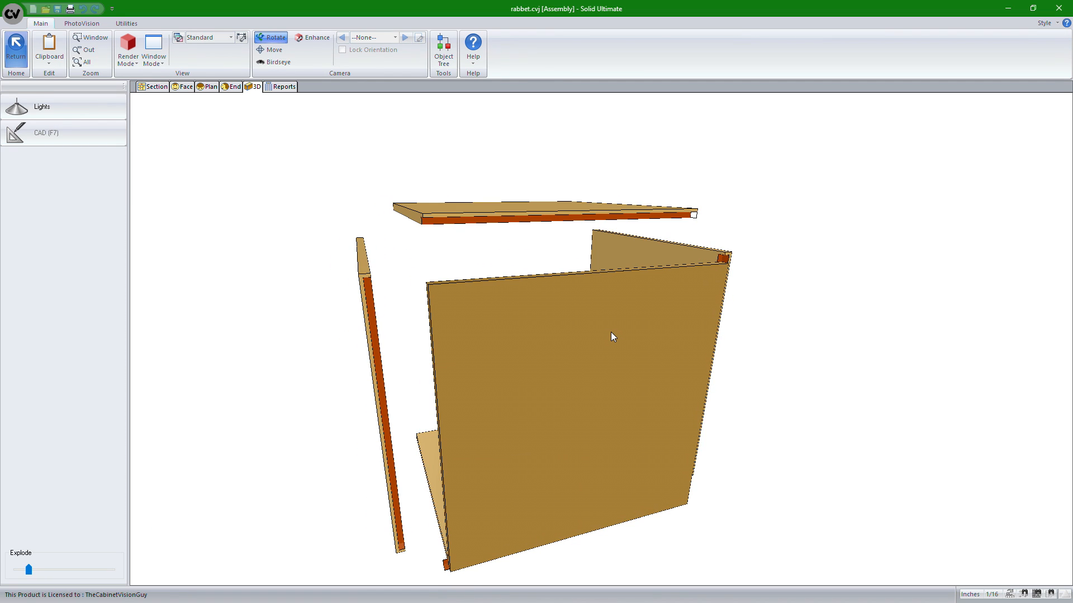
{"action": "left_click_drag", "start_coordinate": [569, 338], "coordinate": [642, 337]}
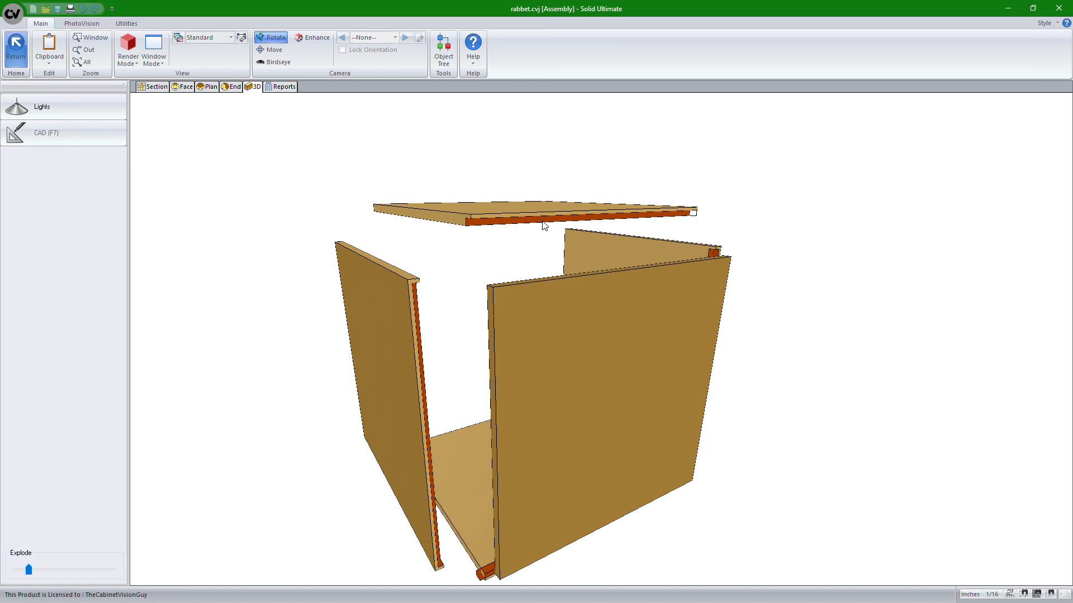
{"action": "left_click_drag", "start_coordinate": [546, 228], "coordinate": [486, 232]}
{"action": "left_click_drag", "start_coordinate": [619, 220], "coordinate": [332, 224]}
{"action": "left_click_drag", "start_coordinate": [379, 306], "coordinate": [609, 210]}
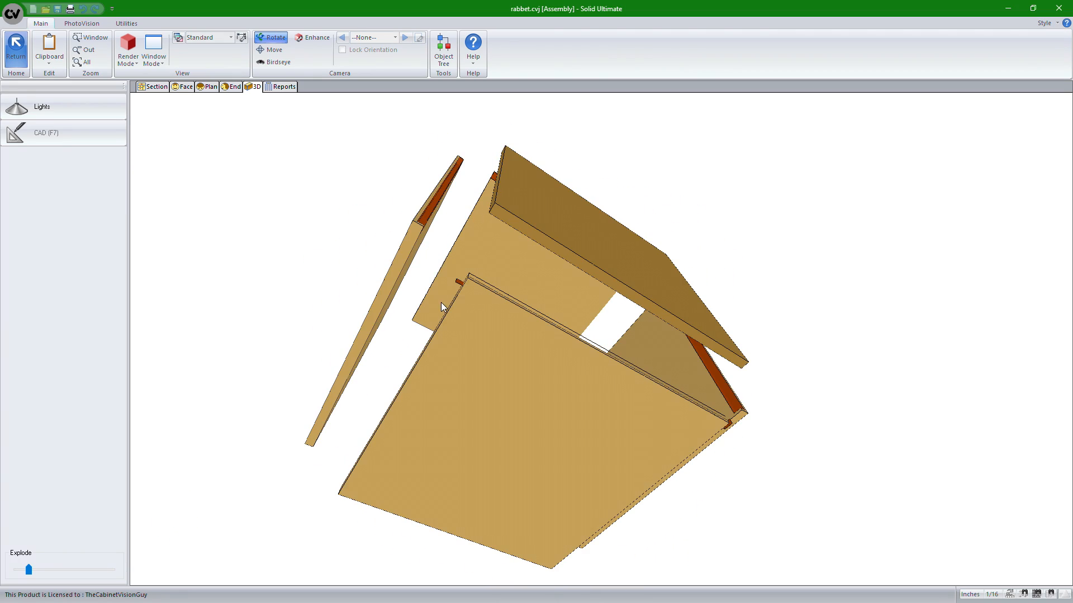
{"action": "left_click_drag", "start_coordinate": [491, 290], "coordinate": [453, 576]}
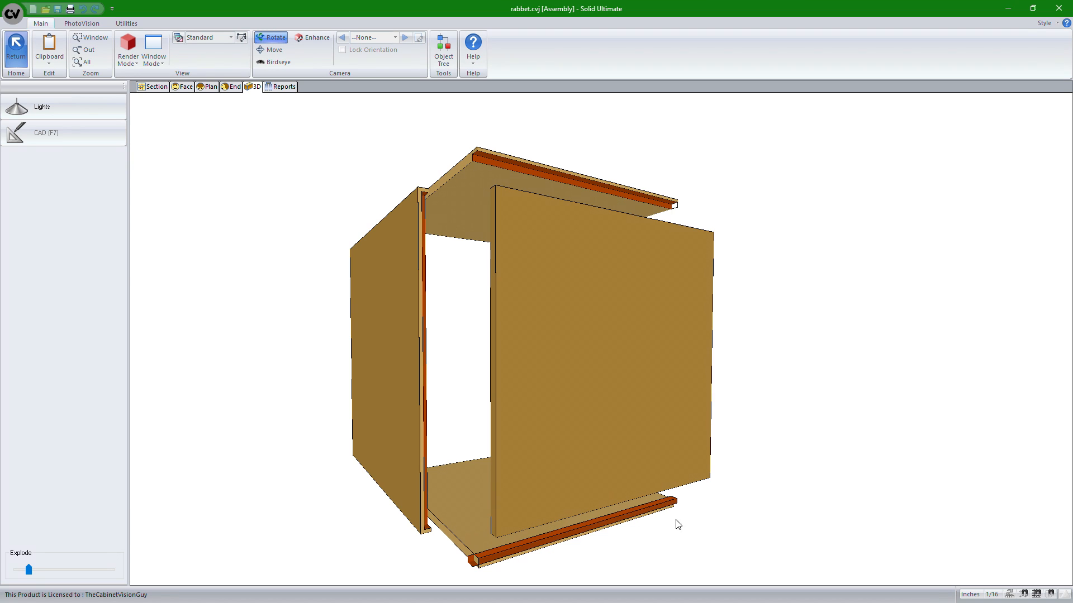
{"action": "left_click_drag", "start_coordinate": [678, 524], "coordinate": [495, 476]}
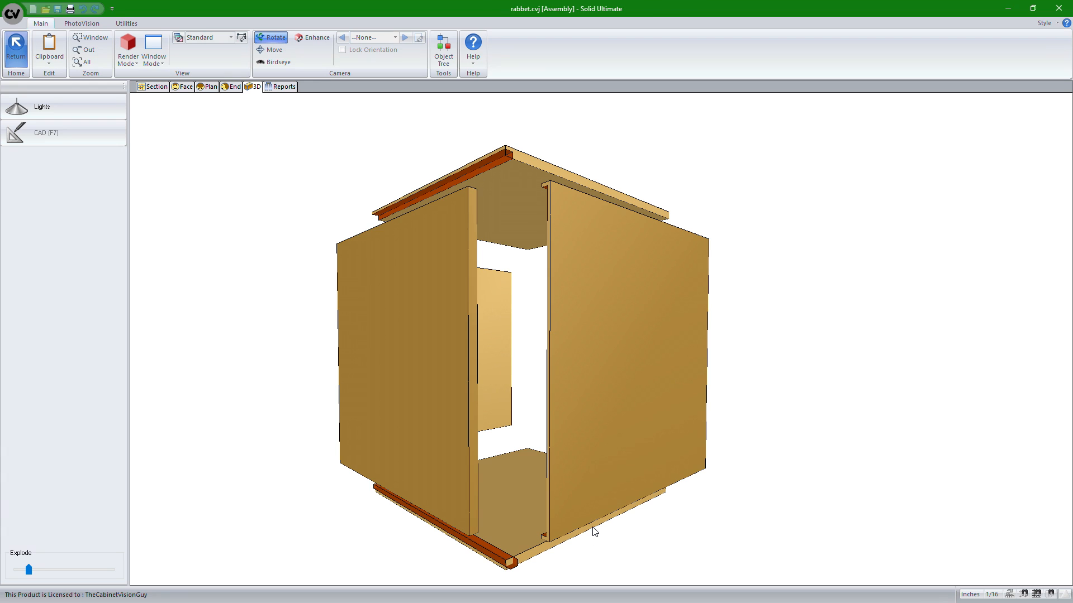
{"action": "left_click_drag", "start_coordinate": [594, 530], "coordinate": [670, 510]}
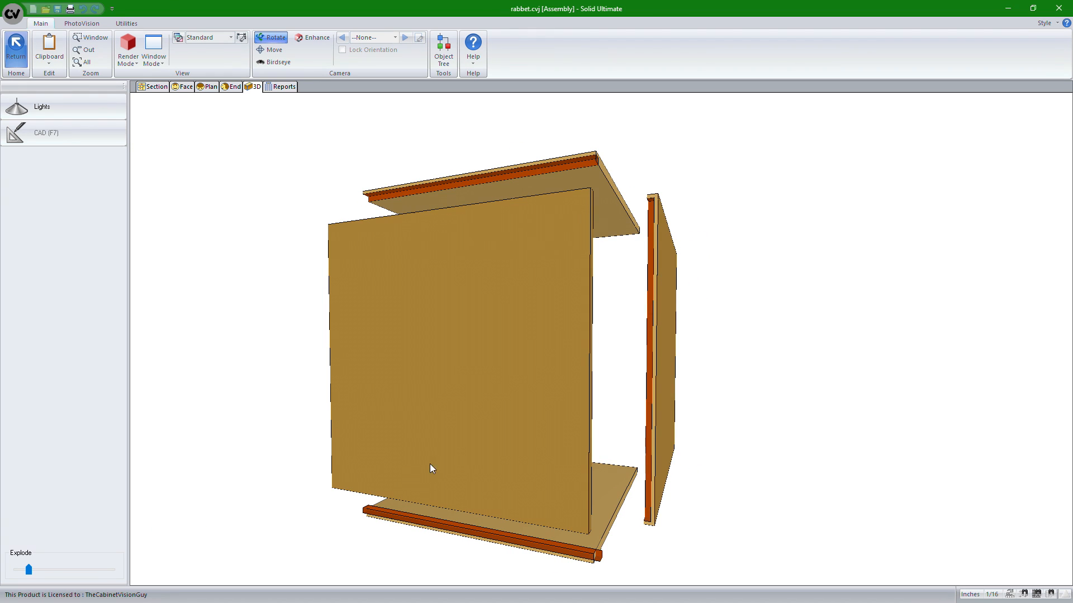
{"action": "left_click_drag", "start_coordinate": [430, 468], "coordinate": [525, 388]}
{"action": "left_click_drag", "start_coordinate": [683, 393], "coordinate": [561, 399]}
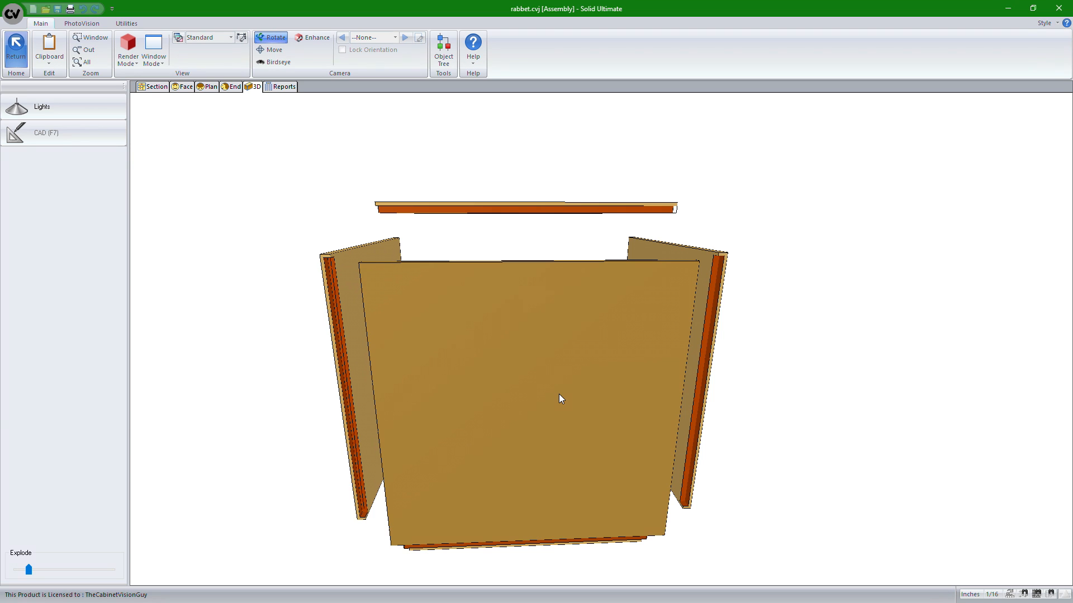
{"action": "left_click_drag", "start_coordinate": [735, 376], "coordinate": [685, 400]}
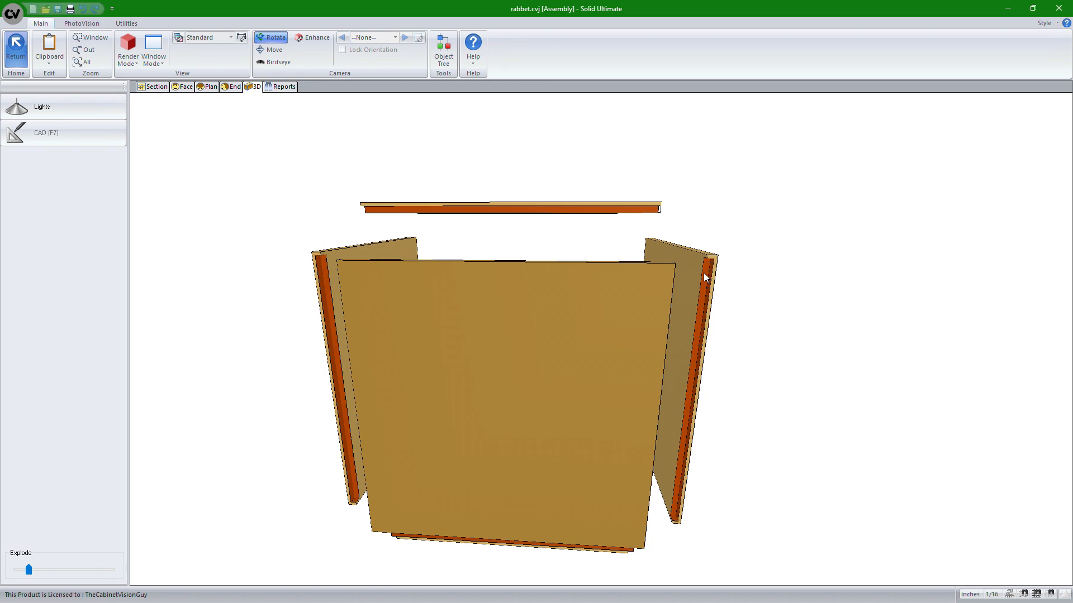
{"action": "scroll", "coordinate": [720, 264], "scroll_direction": "up", "scroll_amount": 3}
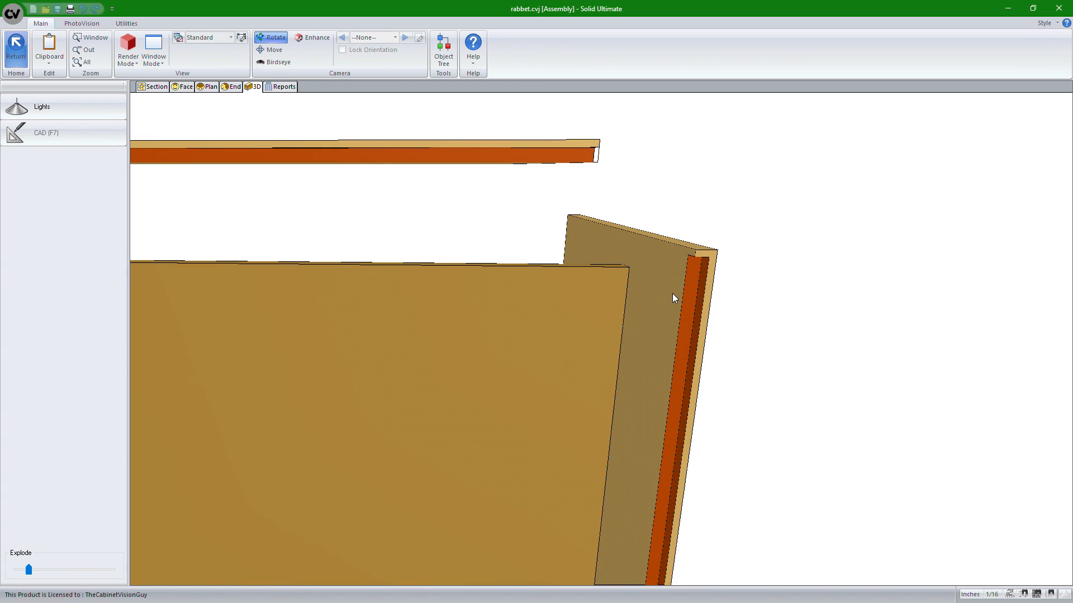
Zoom out and orbit the exploded cabinet to review its back panel and end panel dadoes
{"action": "scroll", "coordinate": [672, 293], "scroll_direction": "down", "scroll_amount": 3}
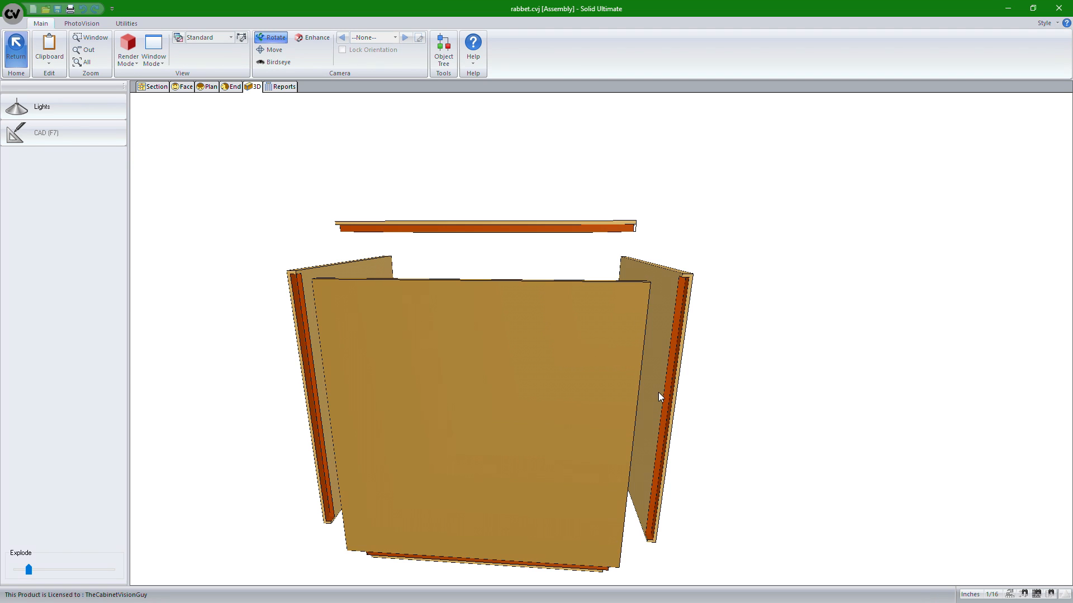
{"action": "mouse_move", "coordinate": [527, 364]}
{"action": "left_mouse_down"}
{"action": "mouse_move", "coordinate": [704, 376]}
{"action": "mouse_move", "coordinate": [457, 378]}
{"action": "left_mouse_up"}
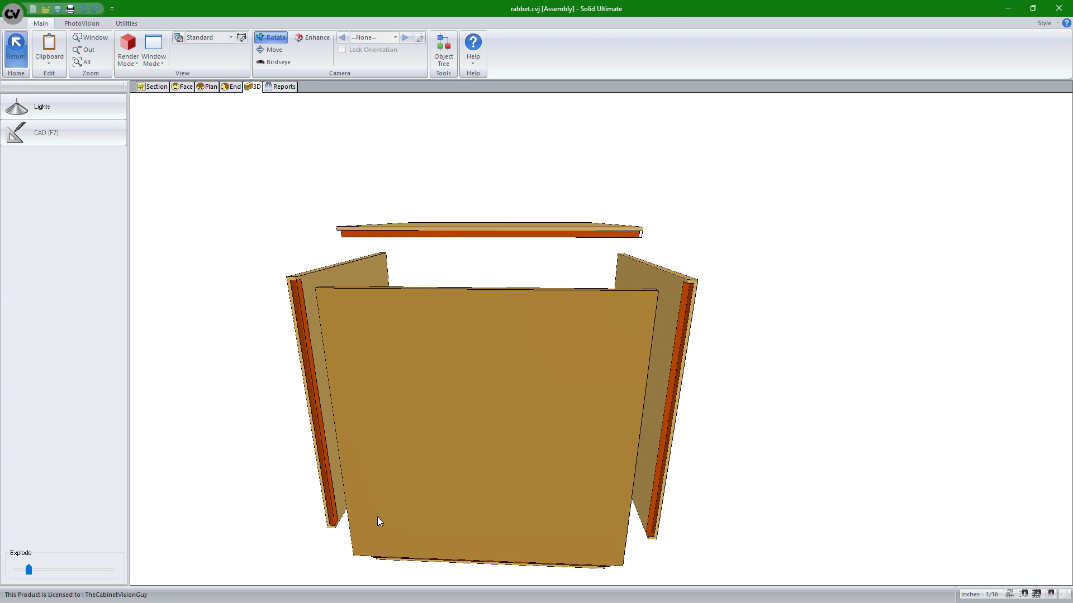
{"action": "mouse_move", "coordinate": [377, 517]}
{"action": "left_mouse_down"}
{"action": "mouse_move", "coordinate": [508, 510]}
{"action": "mouse_move", "coordinate": [678, 304]}
{"action": "left_mouse_up"}
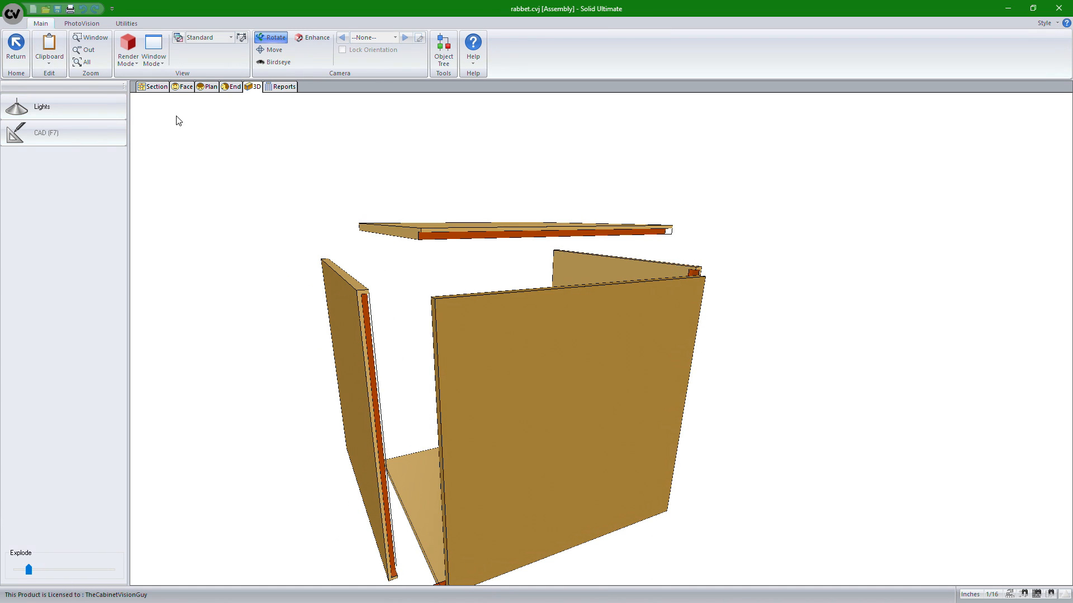
Return to the room layout, open the second empty base cabinet, and view it exploded in 3D
{"action": "left_click", "coordinate": [10, 60]}
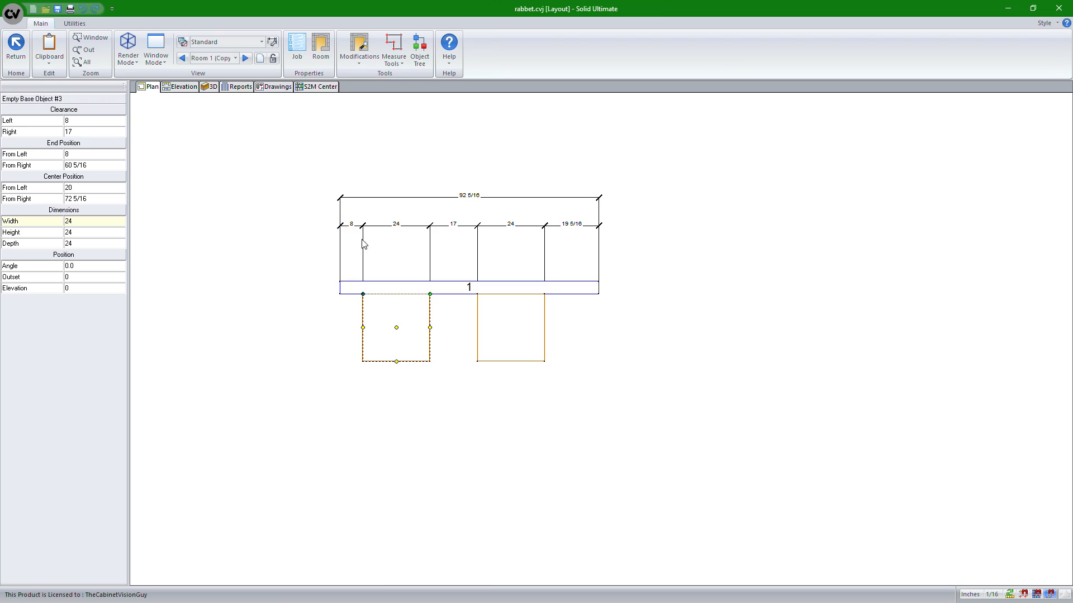
{"action": "double_click", "coordinate": [491, 317]}
{"action": "mouse_move", "coordinate": [574, 170]}
{"action": "left_mouse_down"}
{"action": "mouse_move", "coordinate": [452, 284]}
{"action": "mouse_move", "coordinate": [342, 233]}
{"action": "mouse_move", "coordinate": [328, 307]}
{"action": "mouse_move", "coordinate": [417, 297]}
{"action": "mouse_move", "coordinate": [343, 316]}
{"action": "left_mouse_up"}
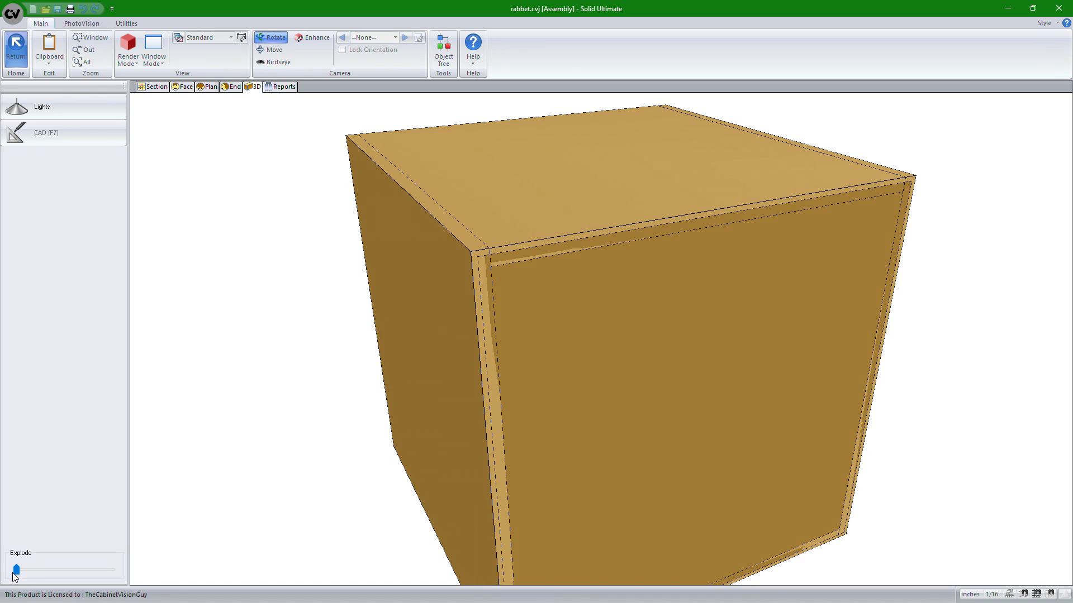
{"action": "left_click_drag", "start_coordinate": [17, 570], "coordinate": [23, 570]}
{"action": "left_click_drag", "start_coordinate": [587, 380], "coordinate": [587, 381]}
{"action": "left_click_drag", "start_coordinate": [23, 570], "coordinate": [16, 570]}
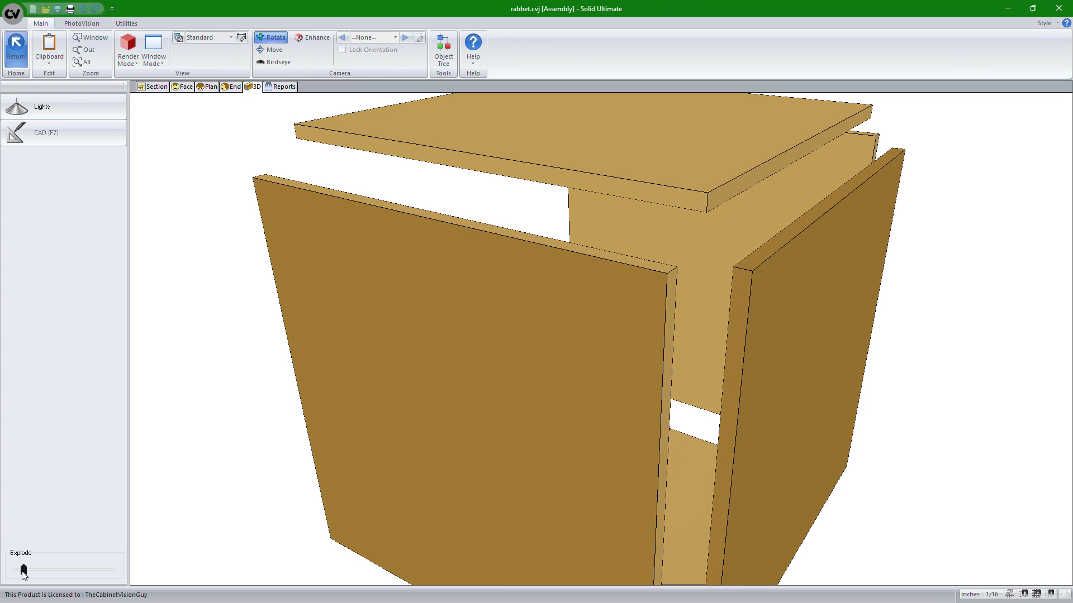
Open the cabinet's finished left end part for editing and set the work plane to Back
{"action": "left_click", "coordinate": [231, 87]}
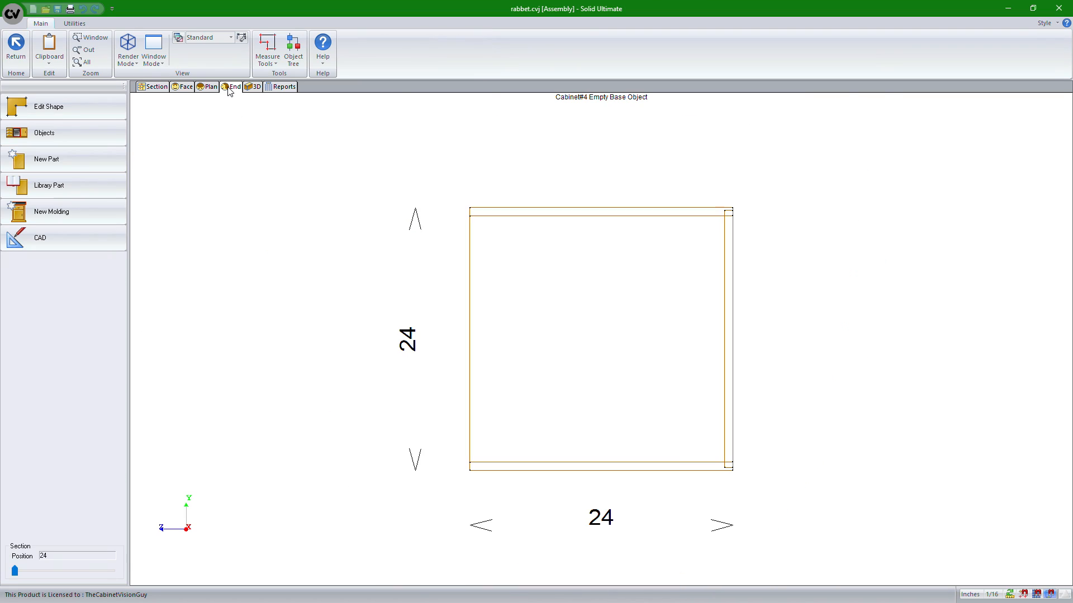
{"action": "left_click", "coordinate": [596, 324]}
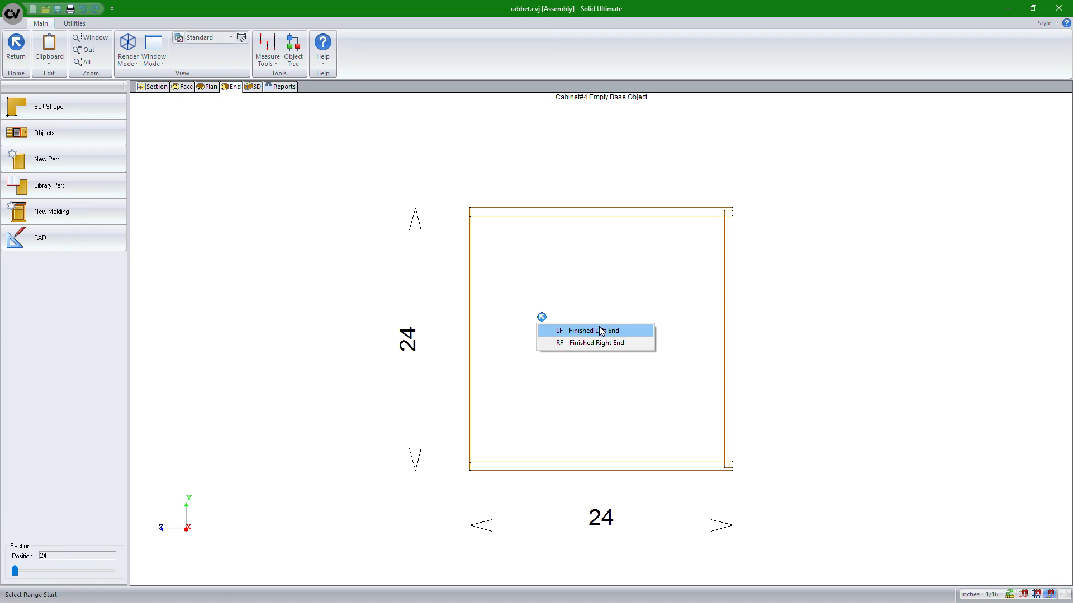
{"action": "left_click", "coordinate": [613, 333]}
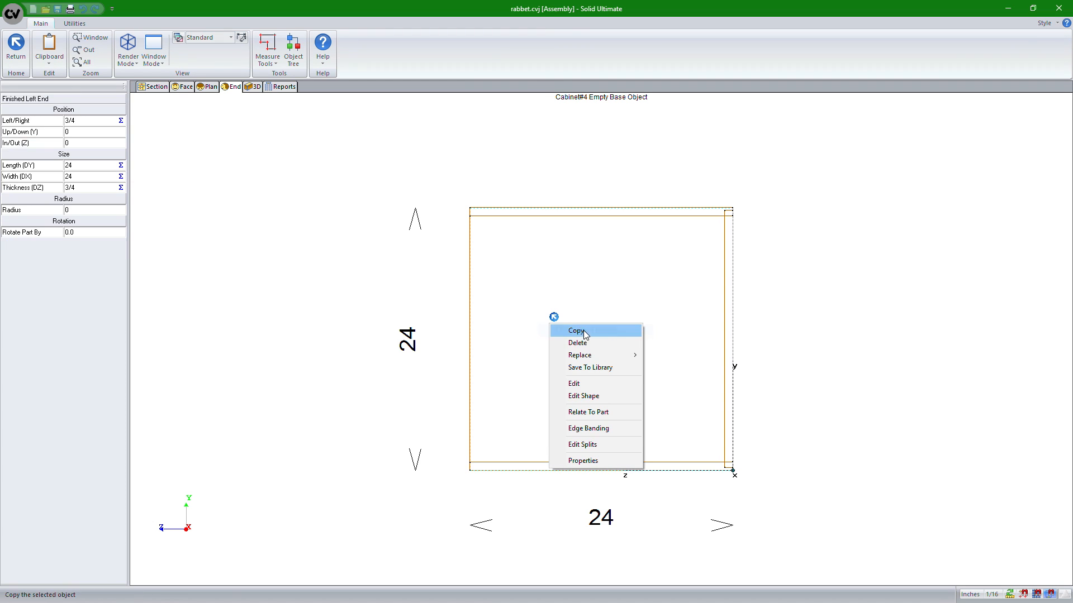
{"action": "left_click", "coordinate": [581, 384]}
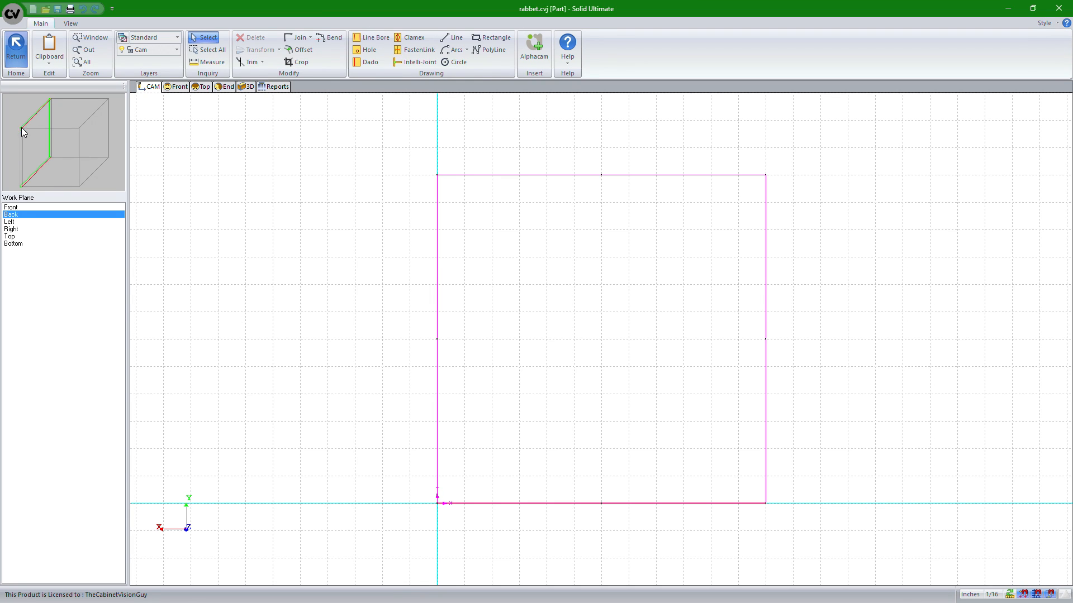
{"action": "left_click", "coordinate": [11, 208]}
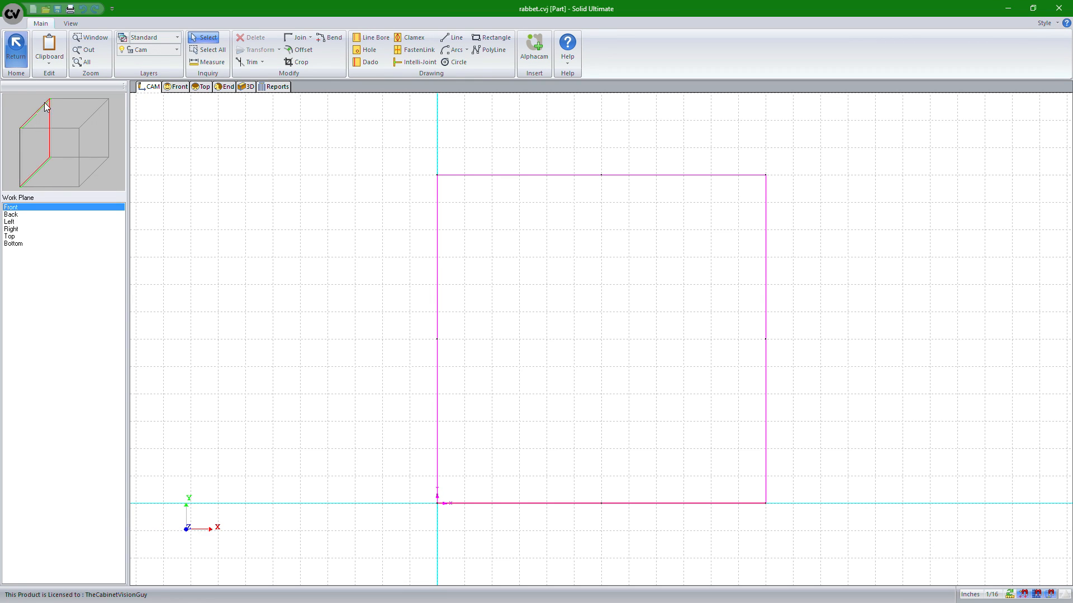
{"action": "left_click", "coordinate": [11, 215]}
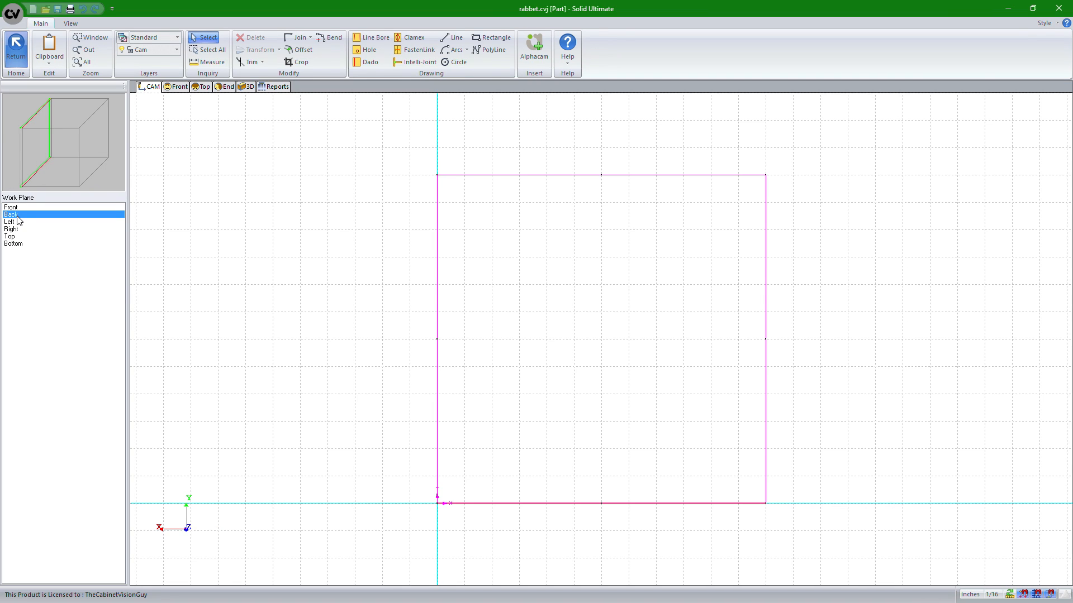
Draw a non-master dado 3/4 wide and 1/2 deep along the left end's right edge, top to bottom
{"action": "left_click", "coordinate": [360, 62]}
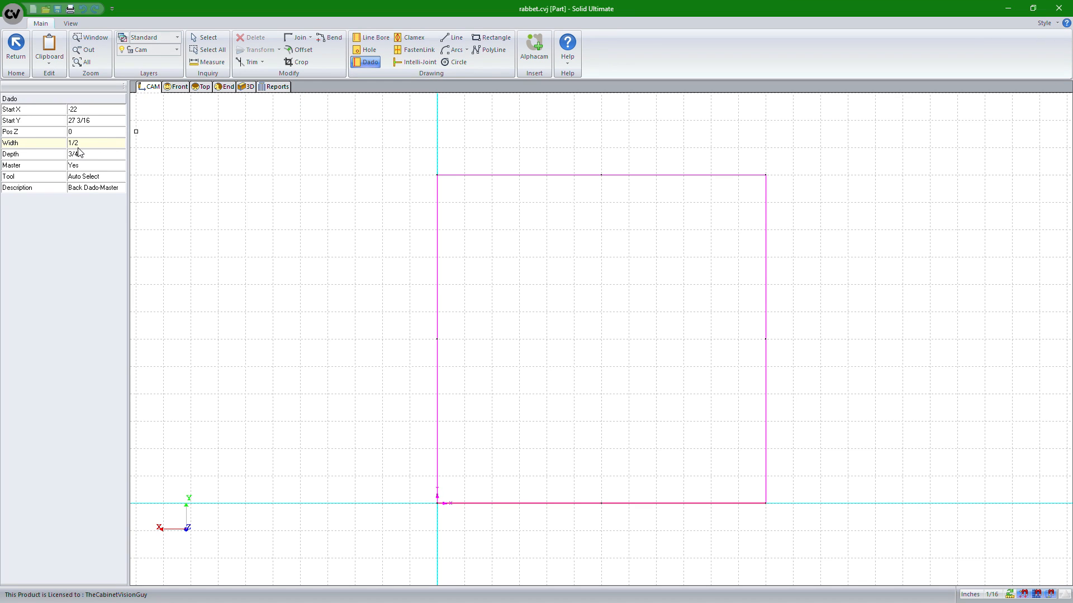
{"action": "left_click", "coordinate": [97, 145]}
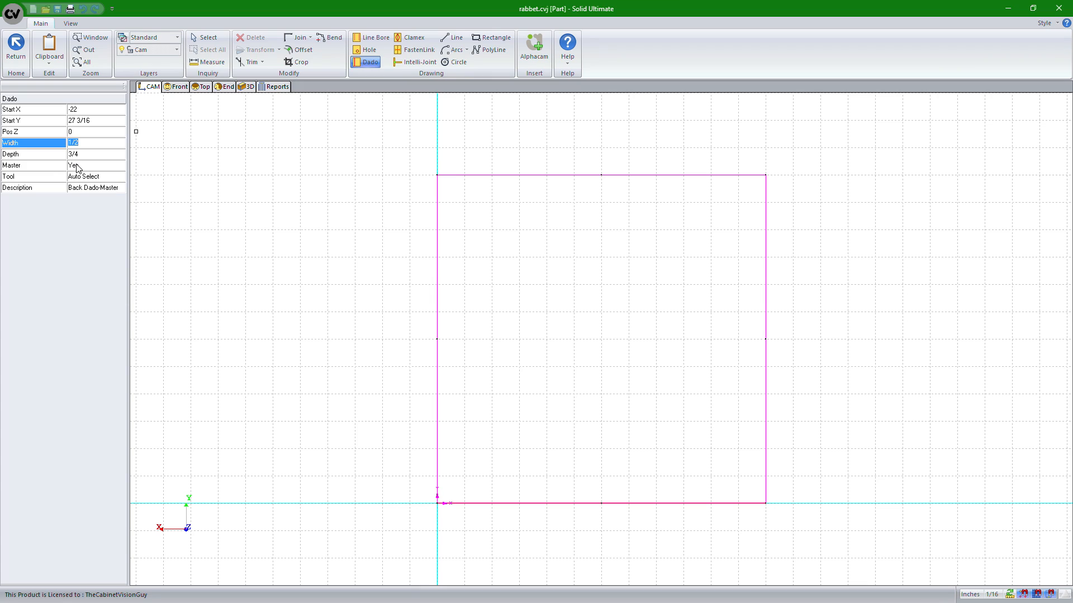
{"action": "type", "text": "."}
{"action": "left_click", "coordinate": [106, 156]}
{"action": "left_click_drag", "start_coordinate": [83, 157], "coordinate": [38, 159]}
{"action": "type", "text": ".5"}
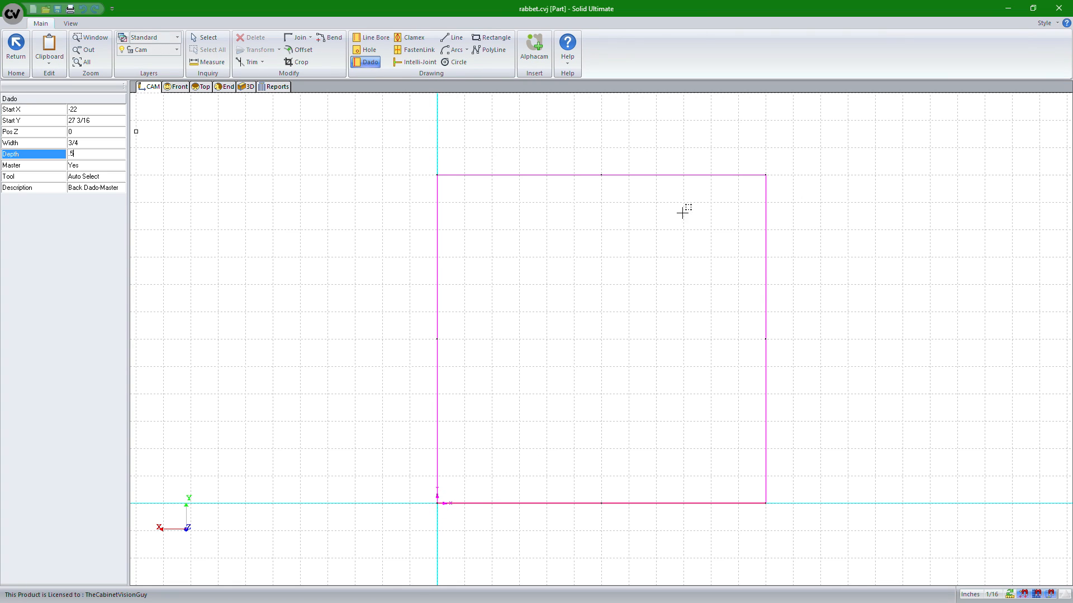
{"action": "key", "text": "Return"}
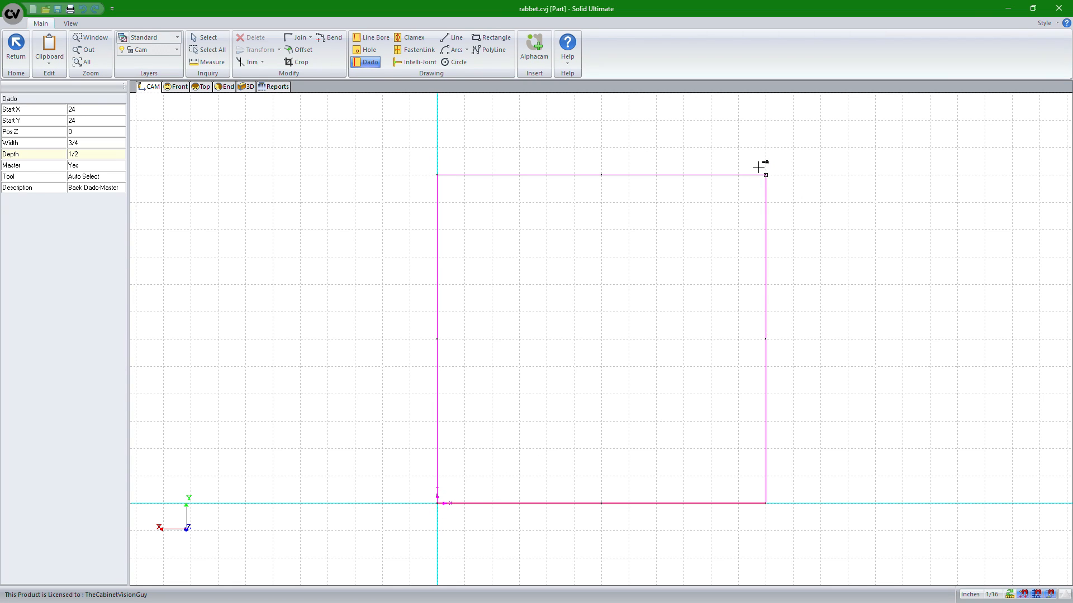
{"action": "left_click", "coordinate": [54, 166]}
{"action": "left_click", "coordinate": [120, 166]}
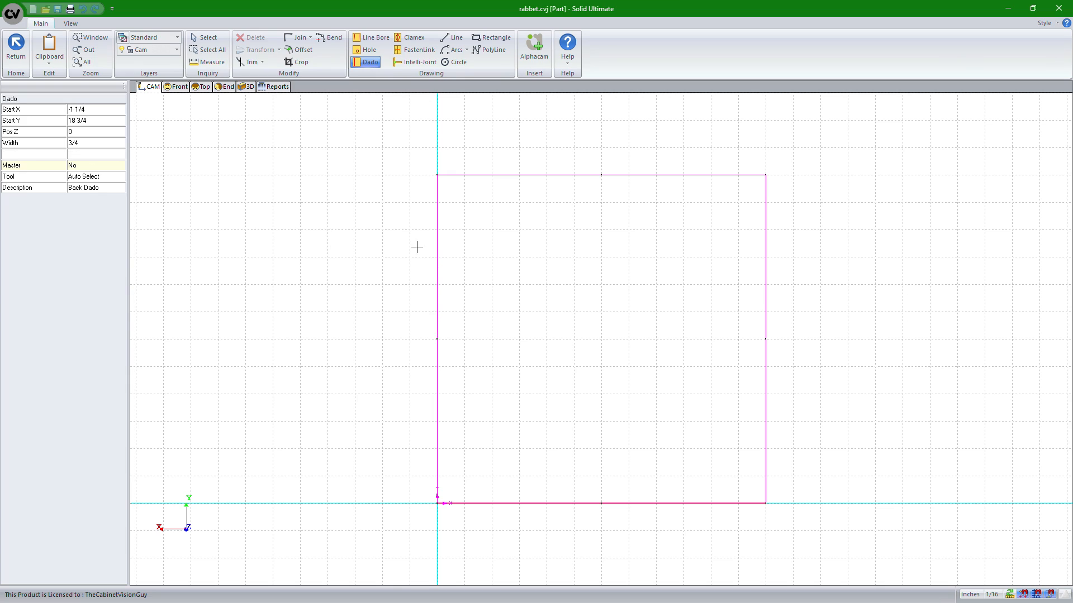
{"action": "left_click", "coordinate": [766, 175]}
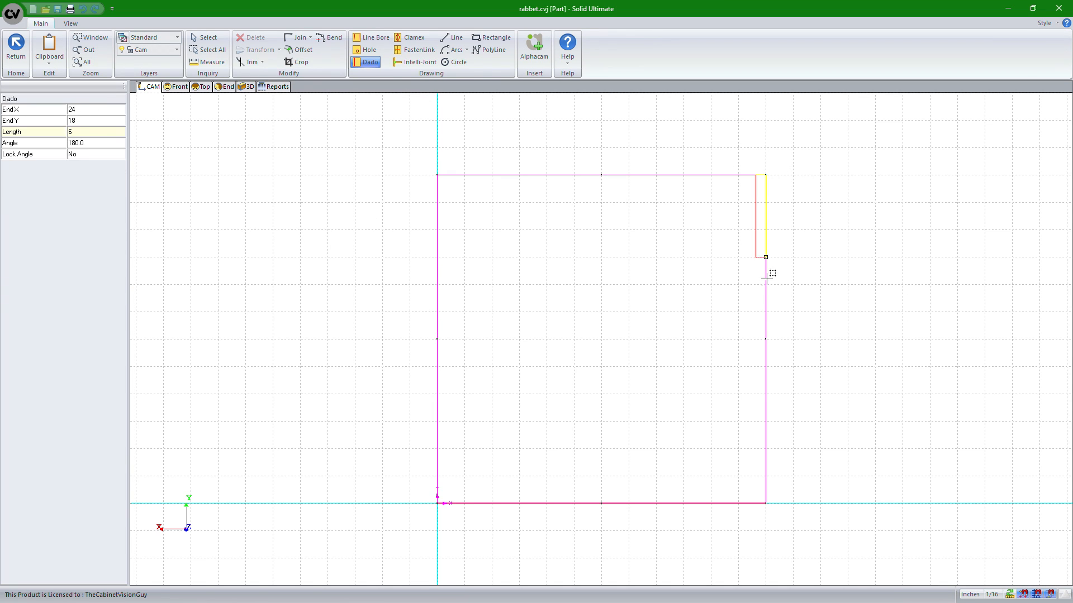
{"action": "left_click", "coordinate": [766, 504]}
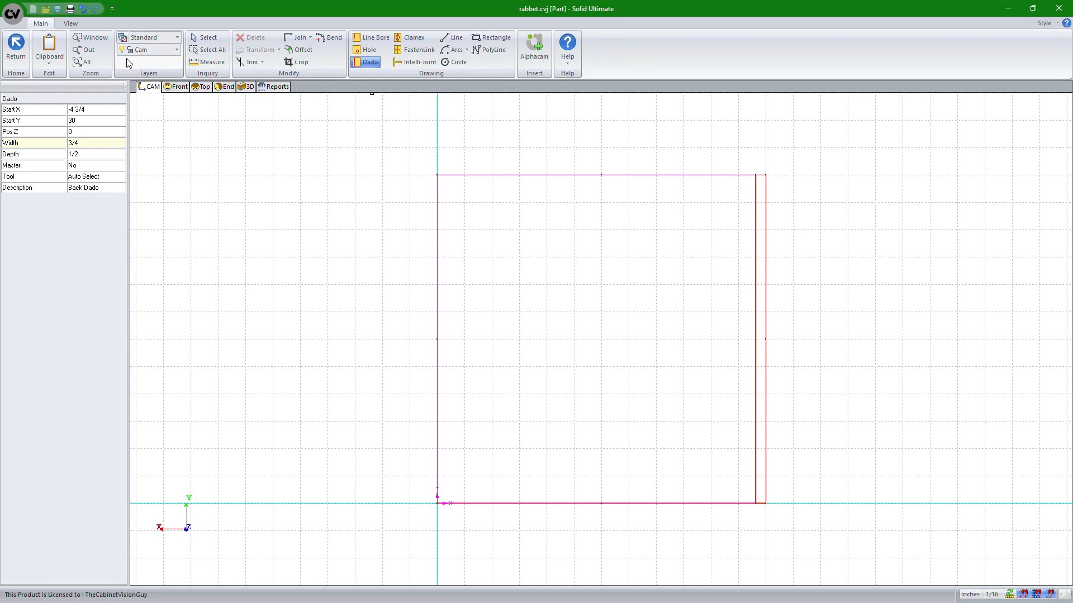
Return to the cabinet and inspect the new left end dado in an exploded 3D view
{"action": "left_click", "coordinate": [16, 51]}
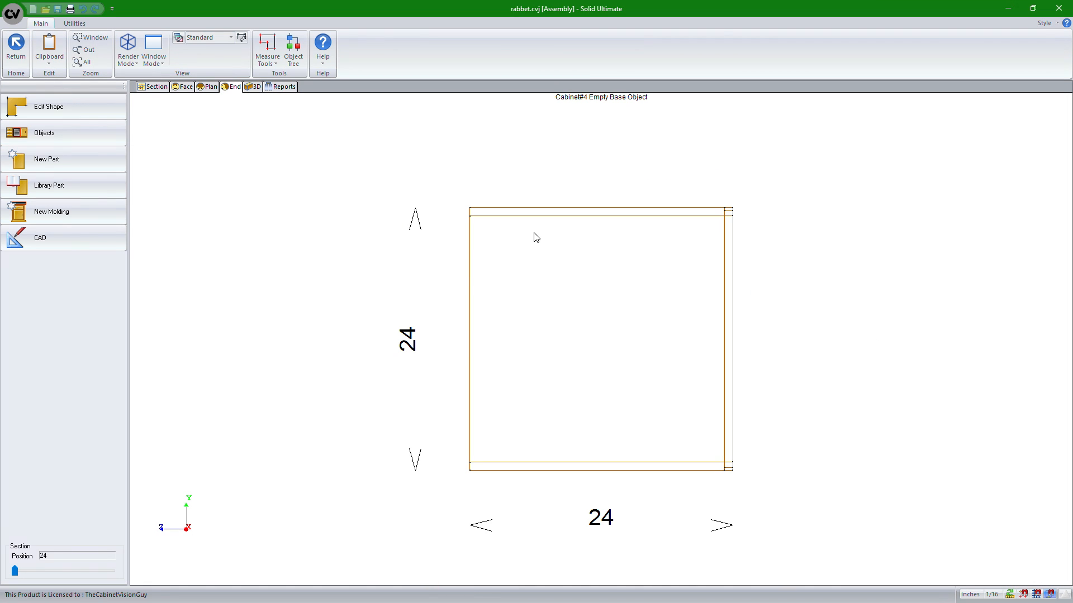
{"action": "left_click", "coordinate": [254, 87]}
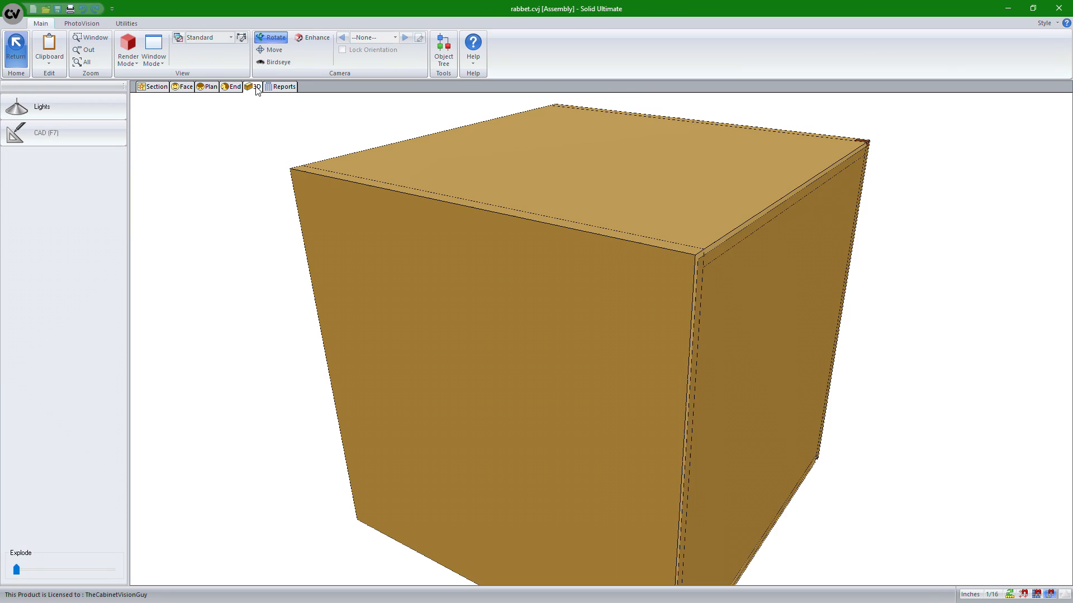
{"action": "left_click_drag", "start_coordinate": [805, 266], "coordinate": [534, 256]}
{"action": "left_click_drag", "start_coordinate": [491, 333], "coordinate": [749, 242]}
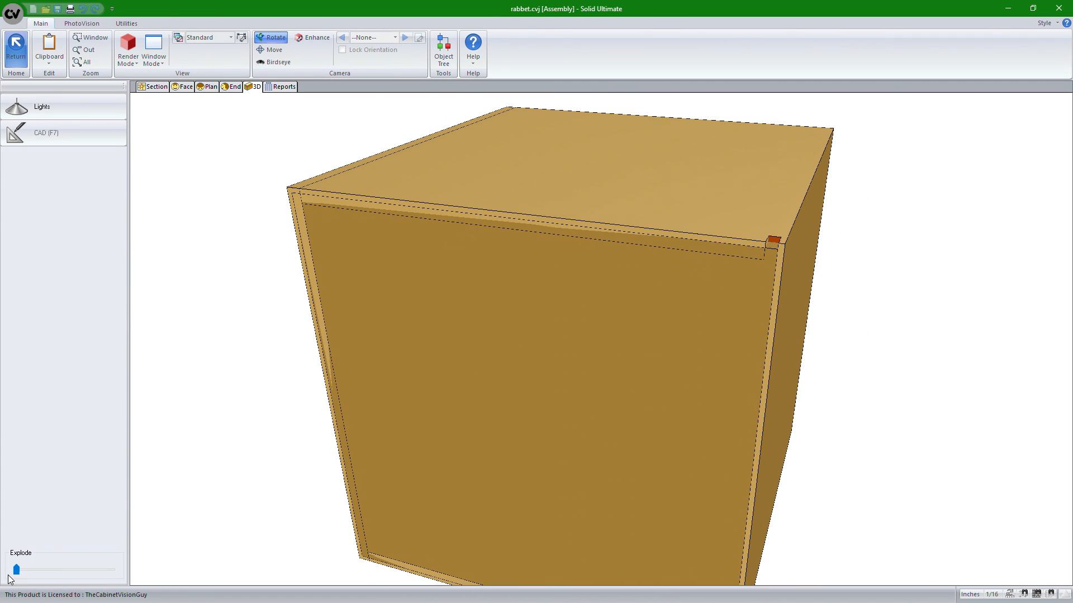
{"action": "left_click_drag", "start_coordinate": [16, 570], "coordinate": [22, 570]}
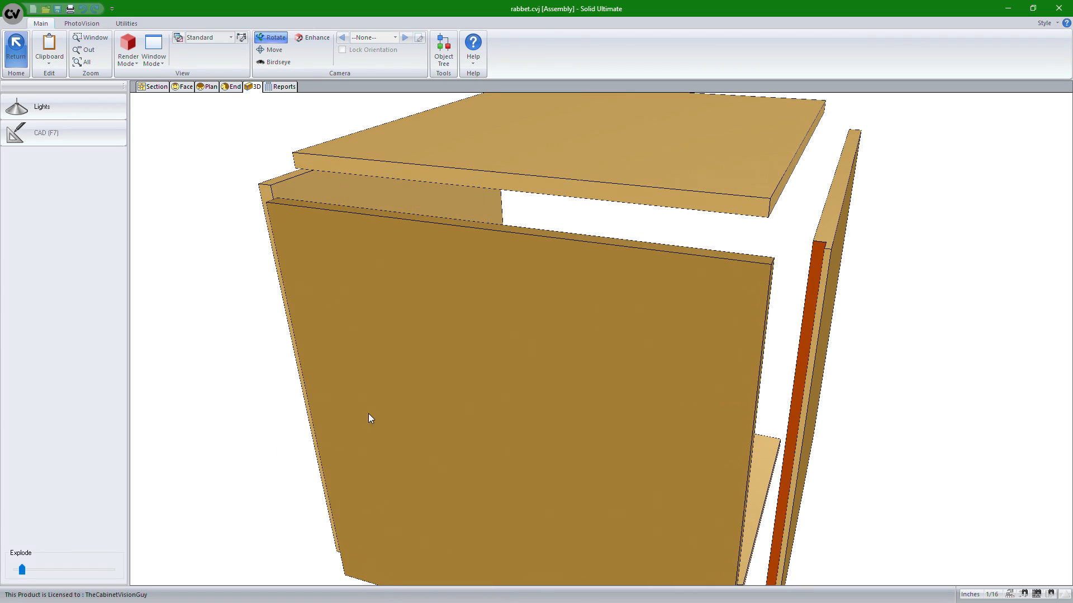
{"action": "scroll", "coordinate": [526, 397], "scroll_direction": "down", "scroll_amount": 3}
{"action": "left_click_drag", "start_coordinate": [524, 391], "coordinate": [687, 414]}
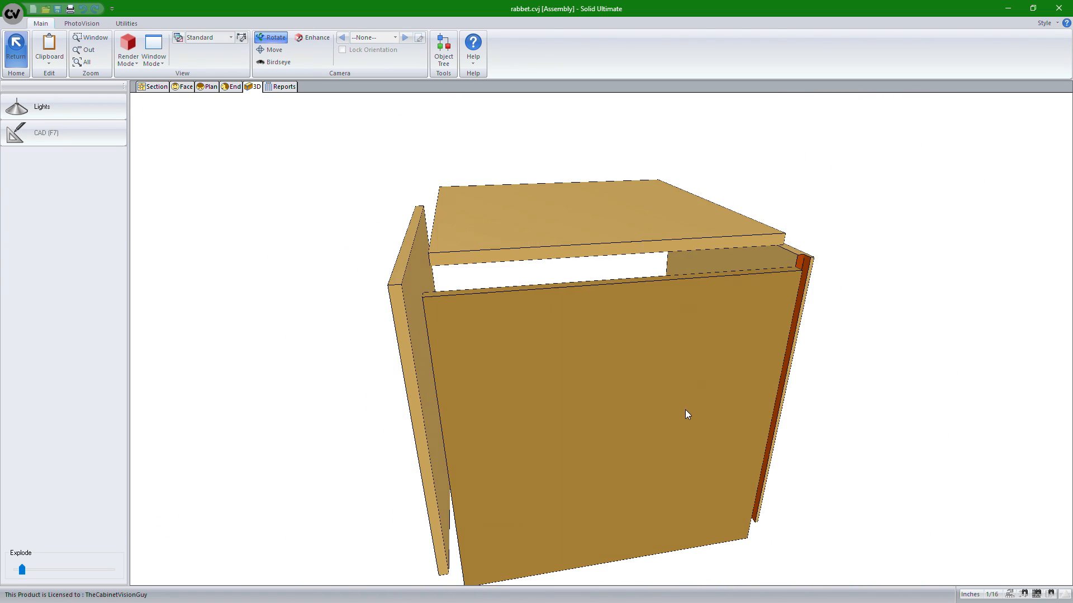
{"action": "left_click_drag", "start_coordinate": [837, 403], "coordinate": [691, 286]}
{"action": "left_click_drag", "start_coordinate": [692, 355], "coordinate": [671, 465]}
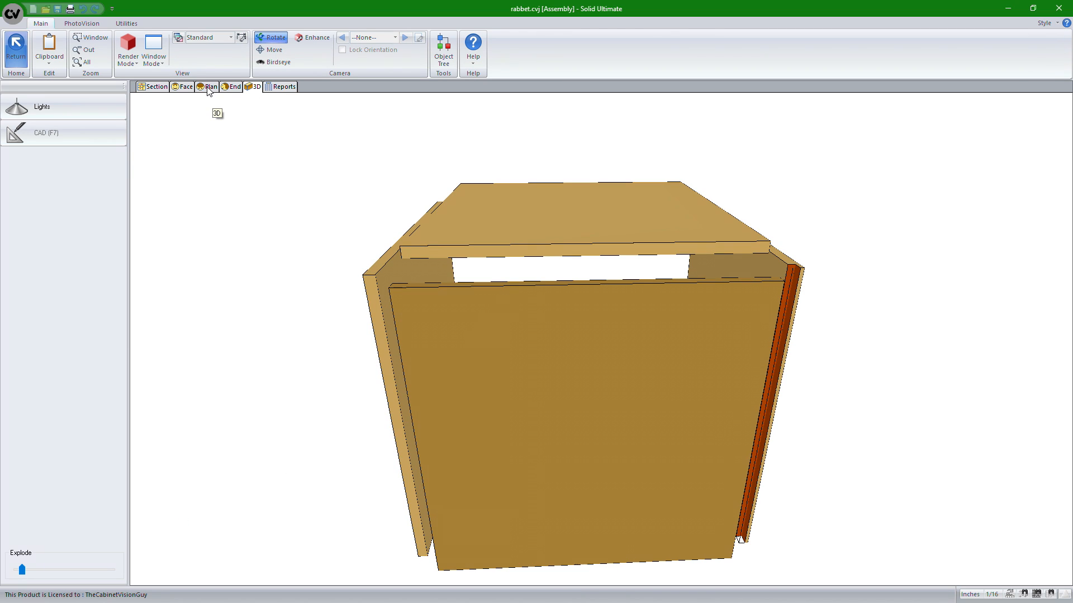
Edit the finished right end on the Back work plane and draw a matching dado along its left edge
{"action": "left_click", "coordinate": [234, 87]}
{"action": "left_click", "coordinate": [506, 295]}
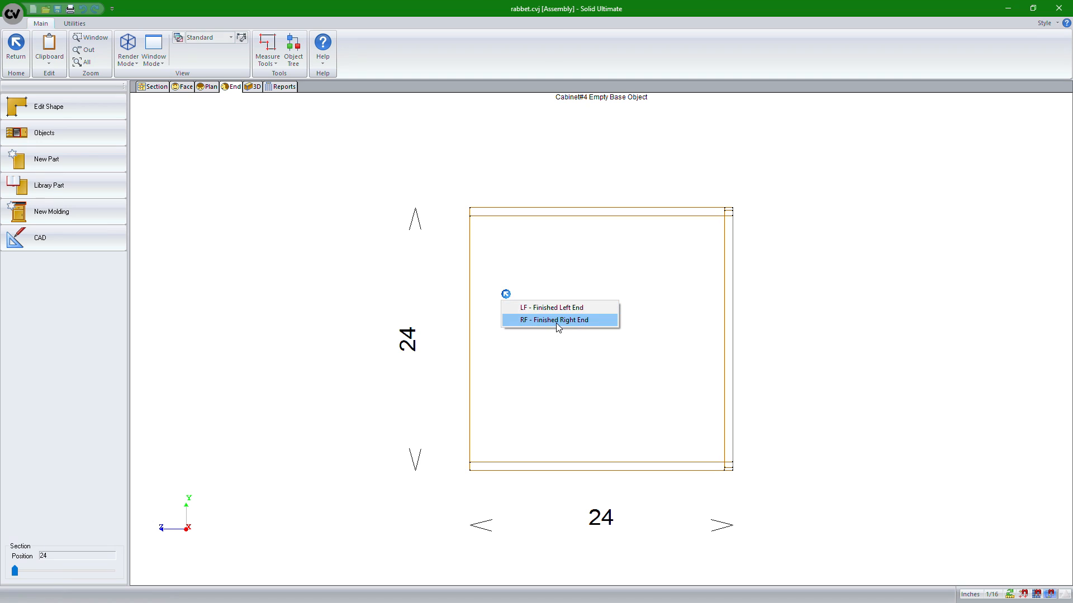
{"action": "left_click", "coordinate": [557, 323]}
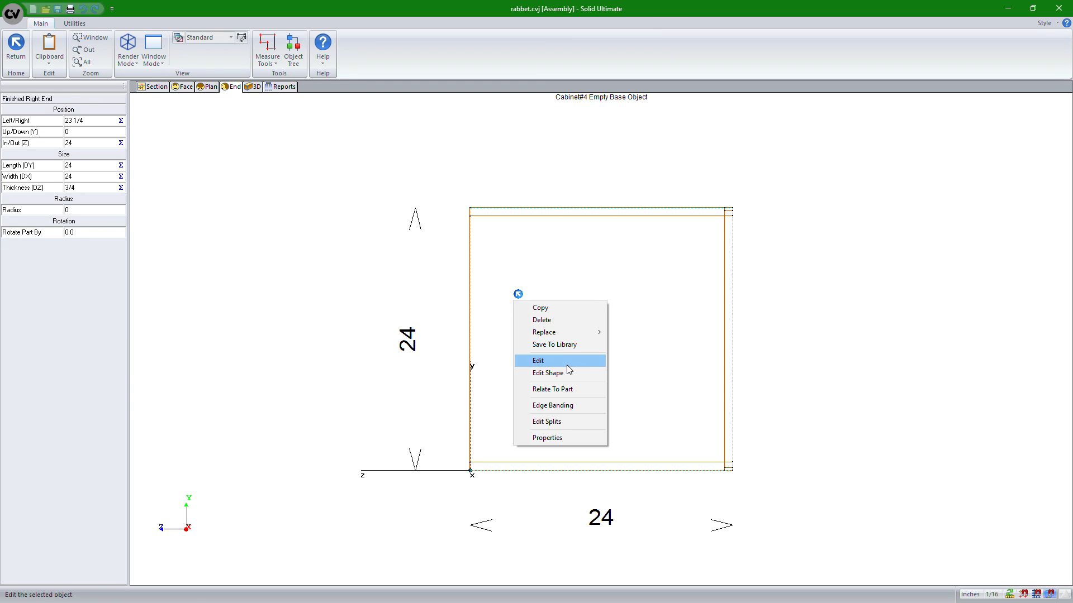
{"action": "left_click", "coordinate": [560, 361]}
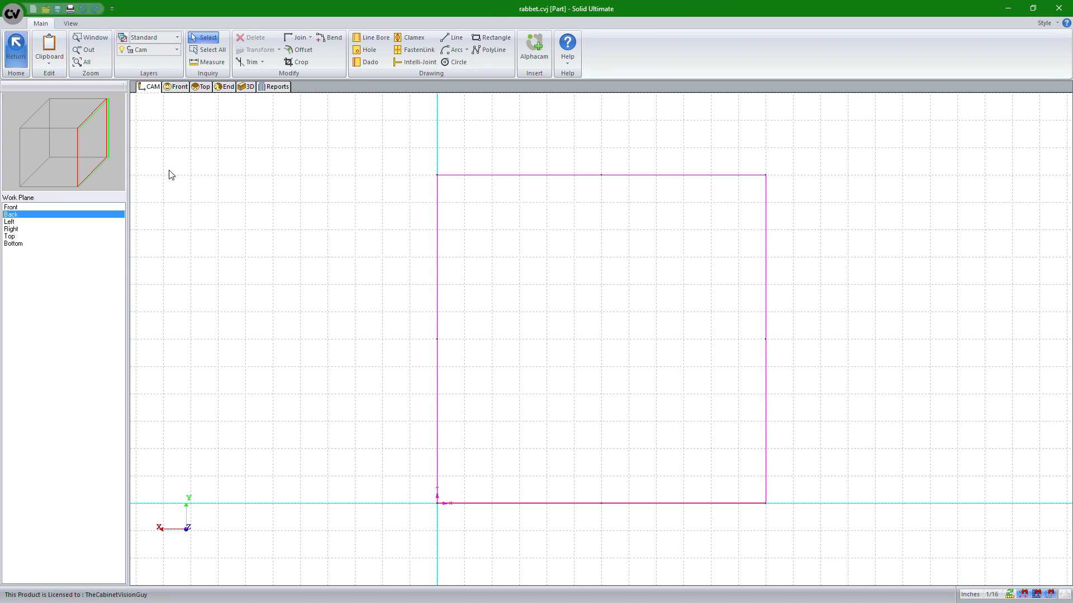
{"action": "left_click", "coordinate": [18, 208]}
{"action": "left_click", "coordinate": [19, 215]}
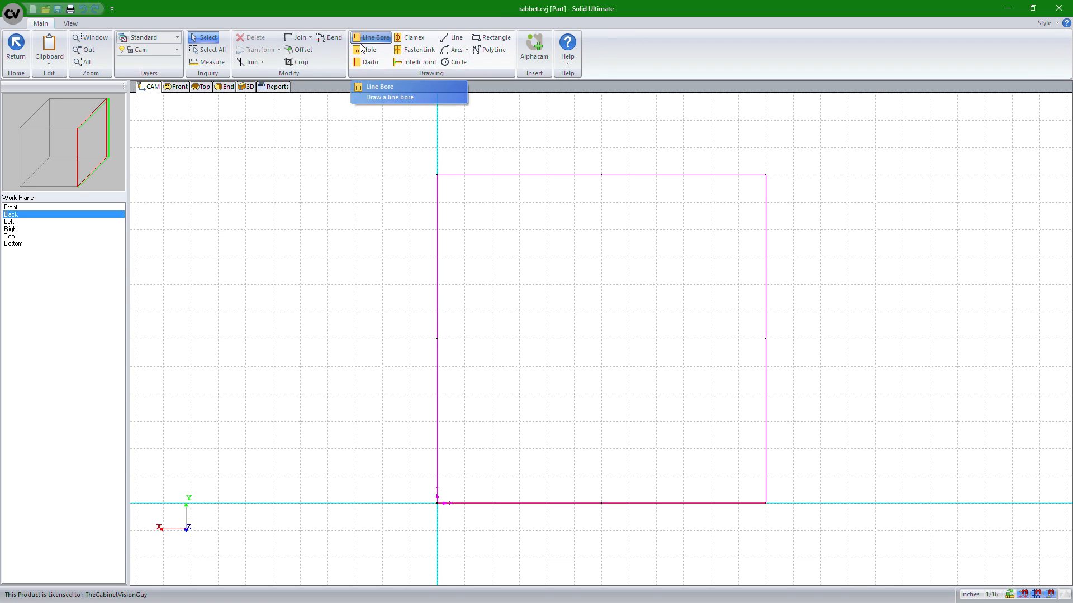
{"action": "left_click", "coordinate": [367, 62]}
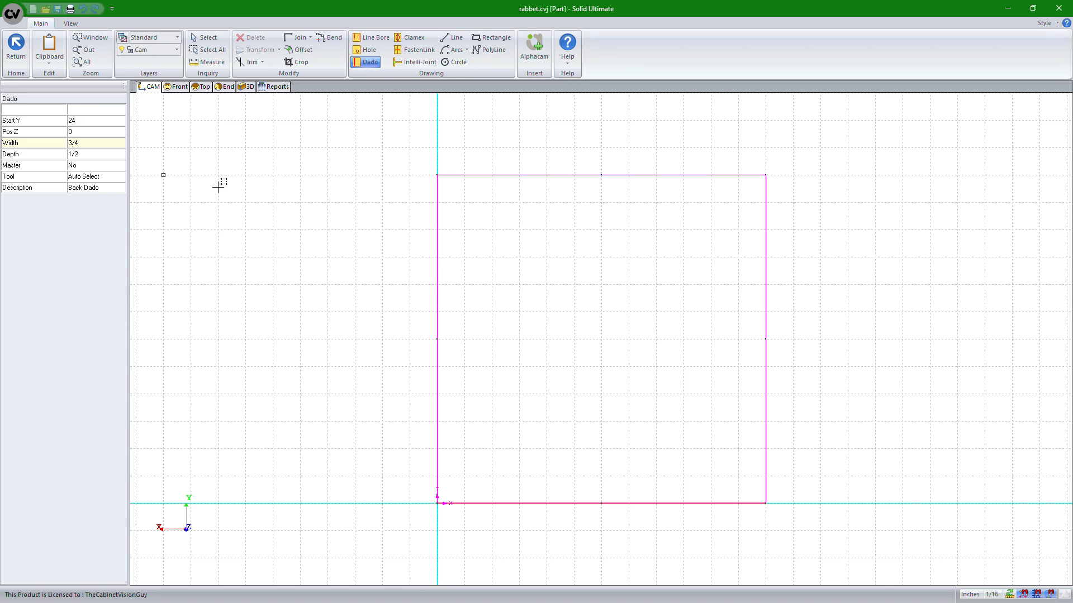
{"action": "left_click", "coordinate": [438, 502]}
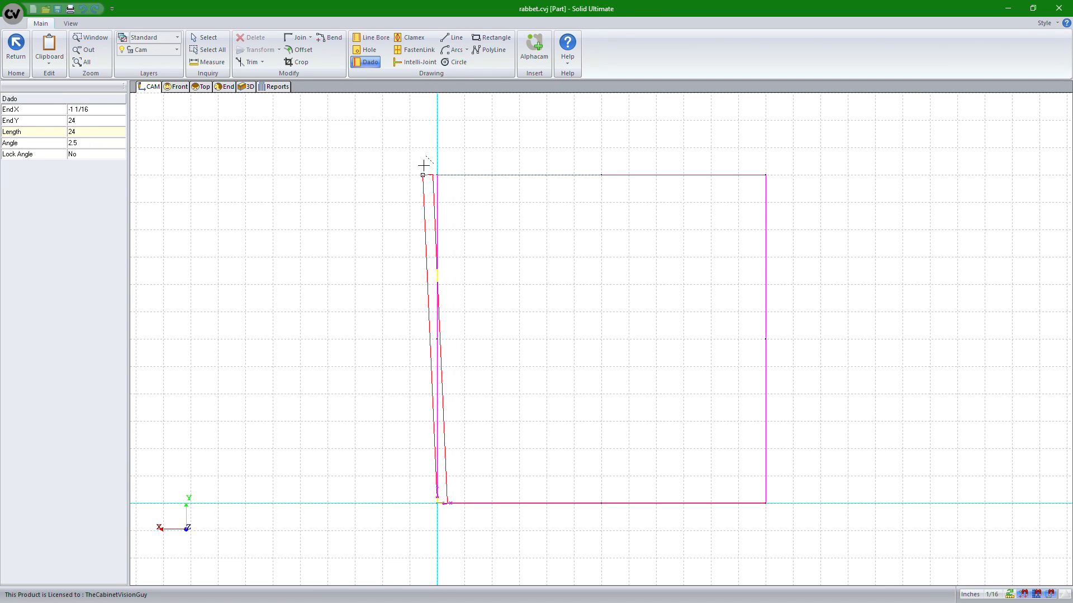
{"action": "left_click", "coordinate": [437, 174]}
{"action": "left_click", "coordinate": [4, 38]}
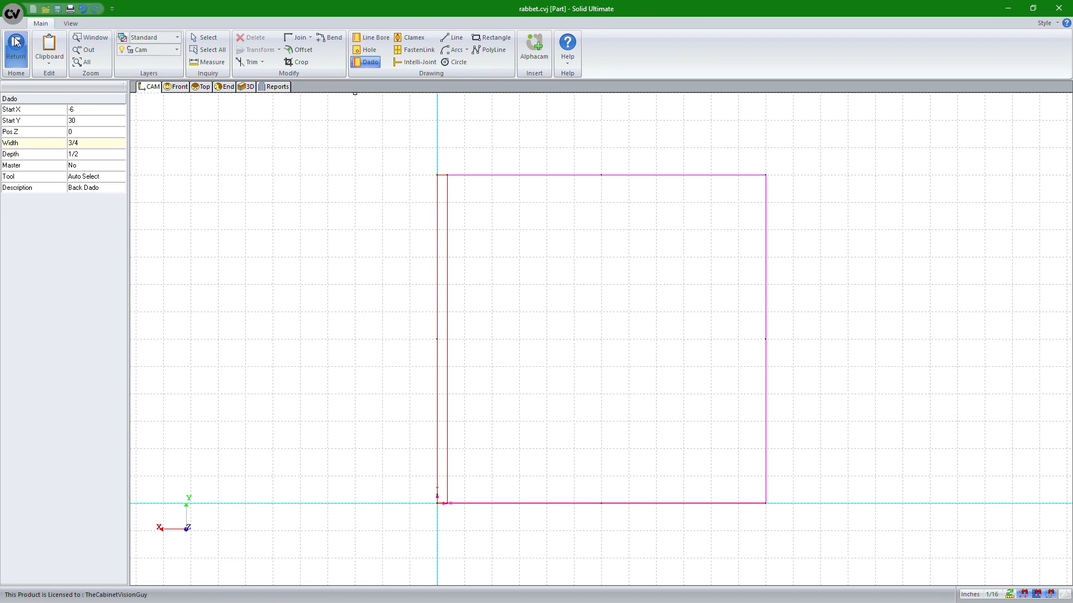
Check both end dadoes in the 3D view, then switch to the plan view
{"action": "left_click", "coordinate": [254, 88]}
{"action": "mouse_move", "coordinate": [497, 283]}
{"action": "left_mouse_down"}
{"action": "mouse_move", "coordinate": [663, 299]}
{"action": "mouse_move", "coordinate": [545, 327]}
{"action": "mouse_move", "coordinate": [596, 367]}
{"action": "mouse_move", "coordinate": [695, 359]}
{"action": "left_mouse_up"}
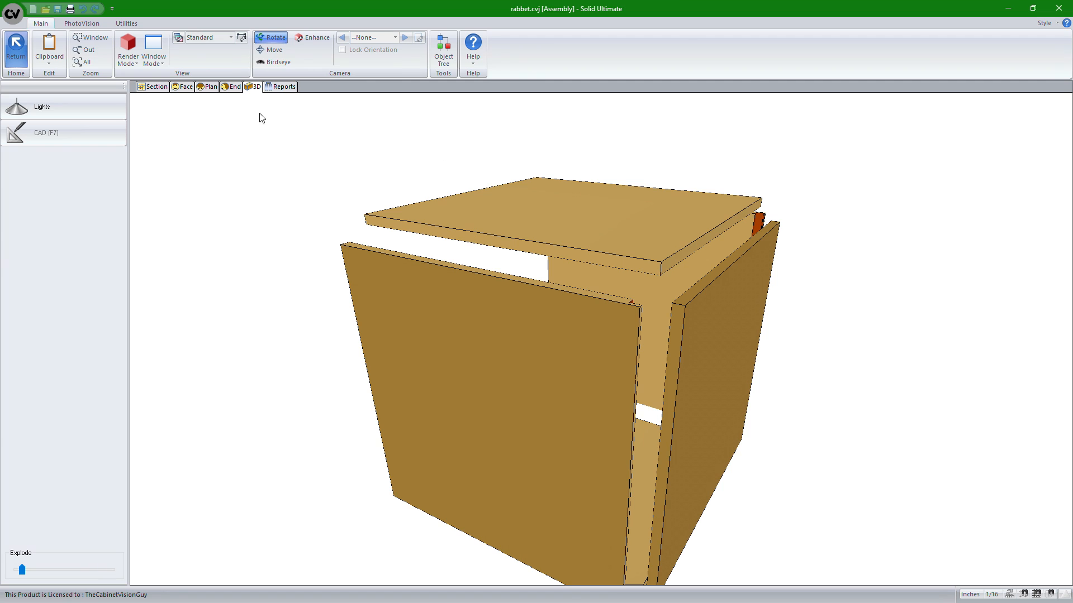
{"action": "left_click", "coordinate": [212, 88]}
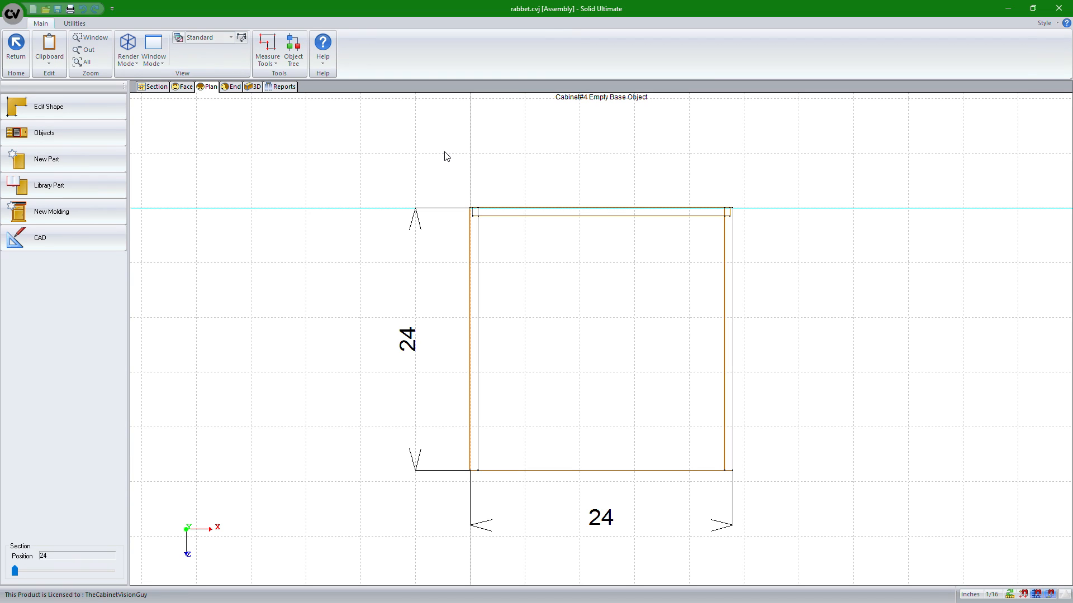
Open the Object Tree, expand the right end and finished back, and copy the finished back's thickness reference Cab.FB.DZ
{"action": "left_click", "coordinate": [293, 48]}
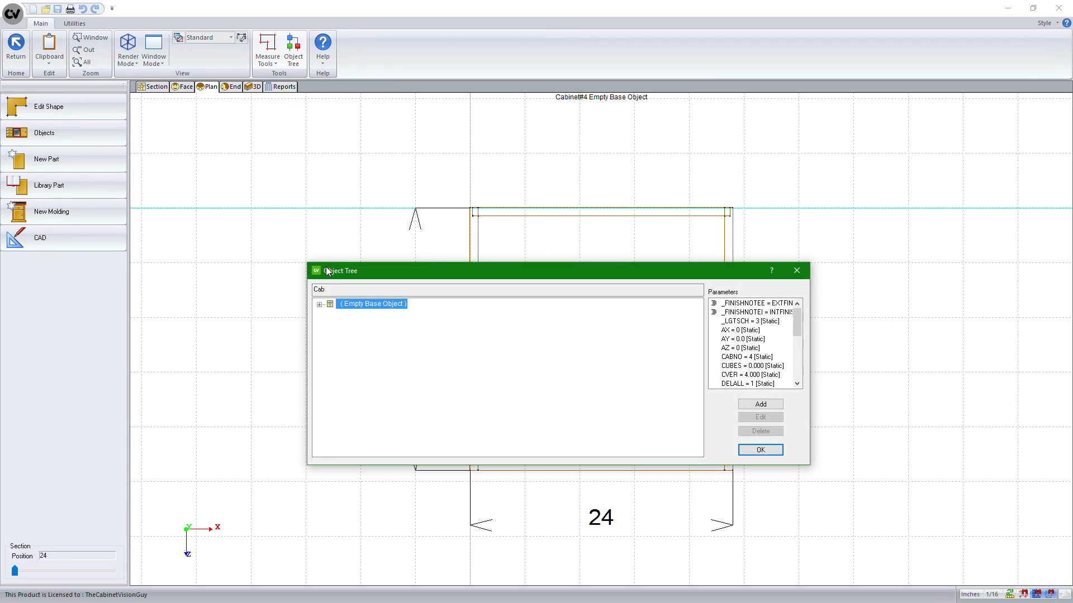
{"action": "type", "text": "Cab"}
{"action": "left_click", "coordinate": [320, 305]}
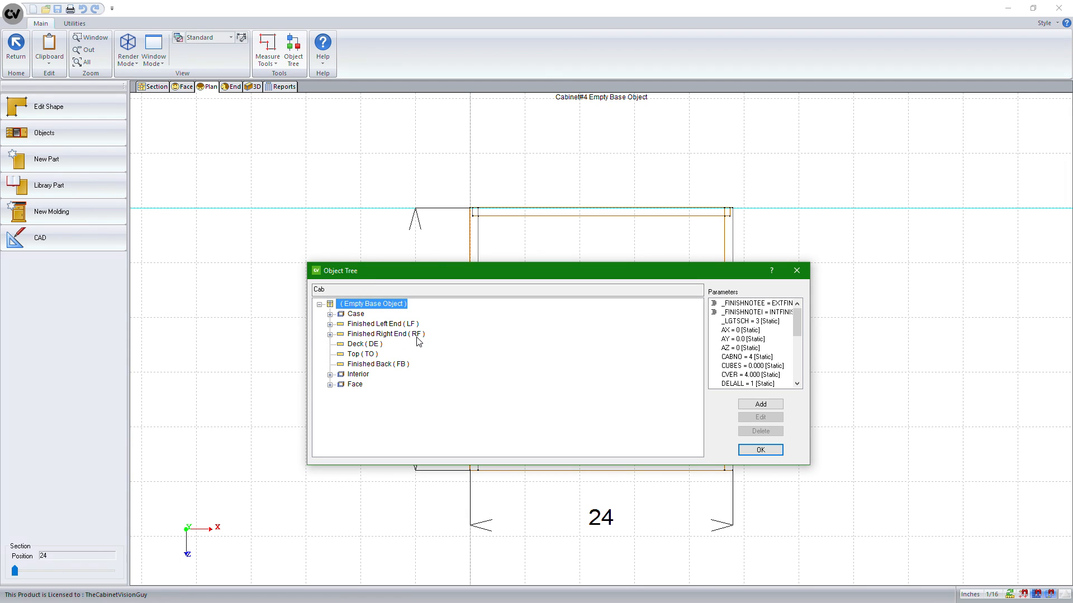
{"action": "left_click", "coordinate": [330, 335]}
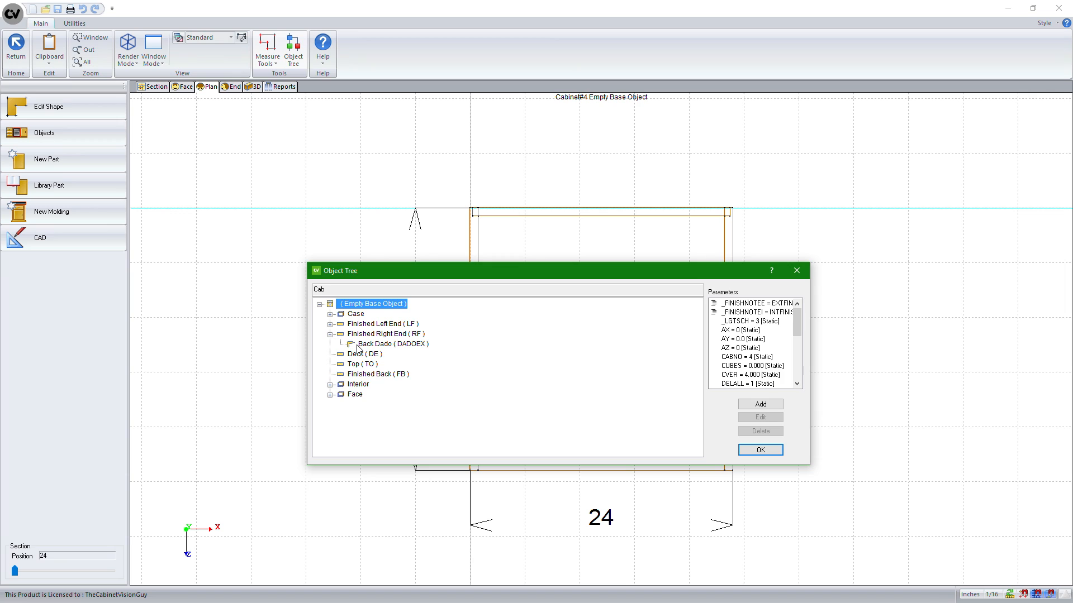
{"action": "left_click", "coordinate": [402, 344]}
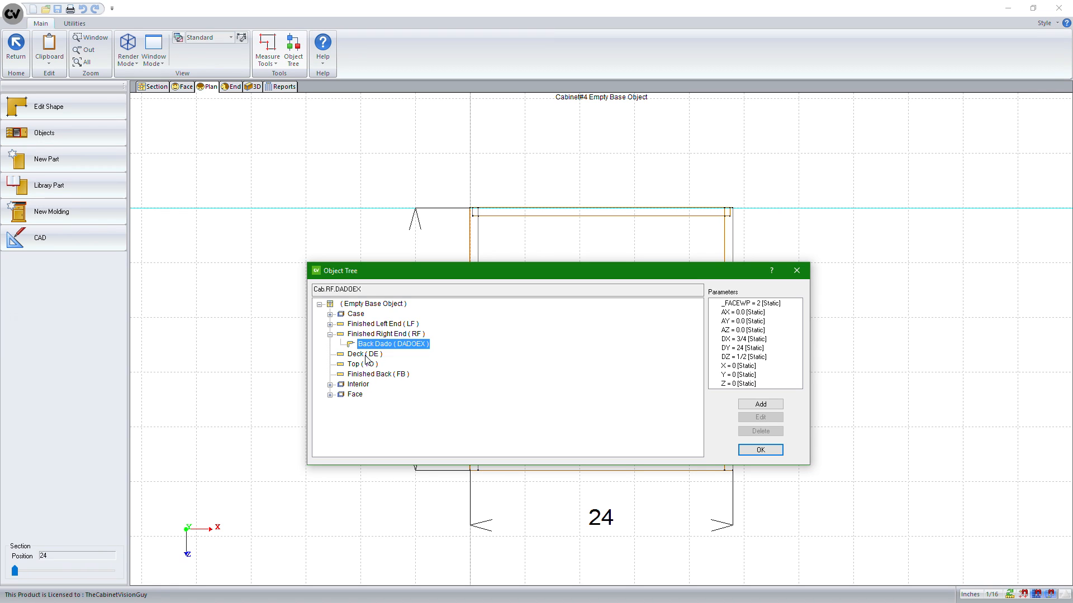
{"action": "left_click", "coordinate": [368, 374]}
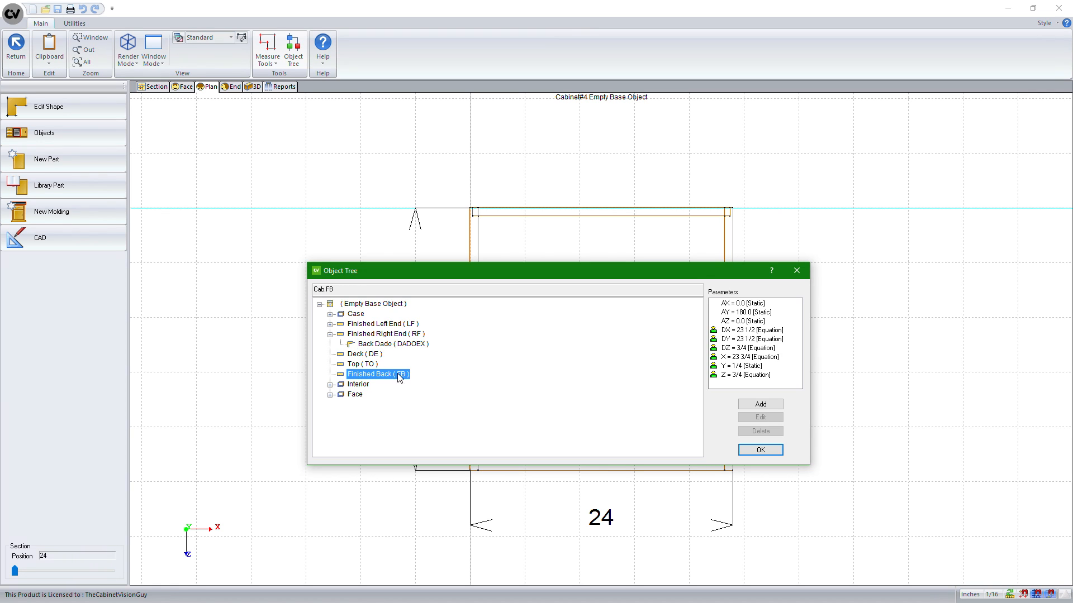
{"action": "left_click", "coordinate": [737, 348]}
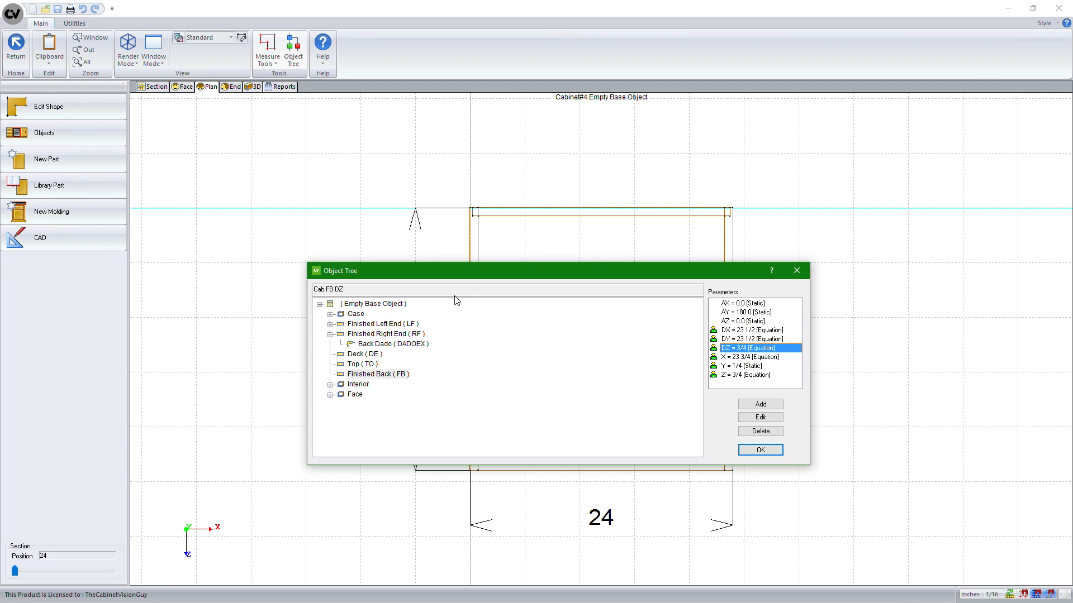
{"action": "left_click_drag", "start_coordinate": [455, 292], "coordinate": [228, 298]}
{"action": "key", "text": "ctrl+c"}
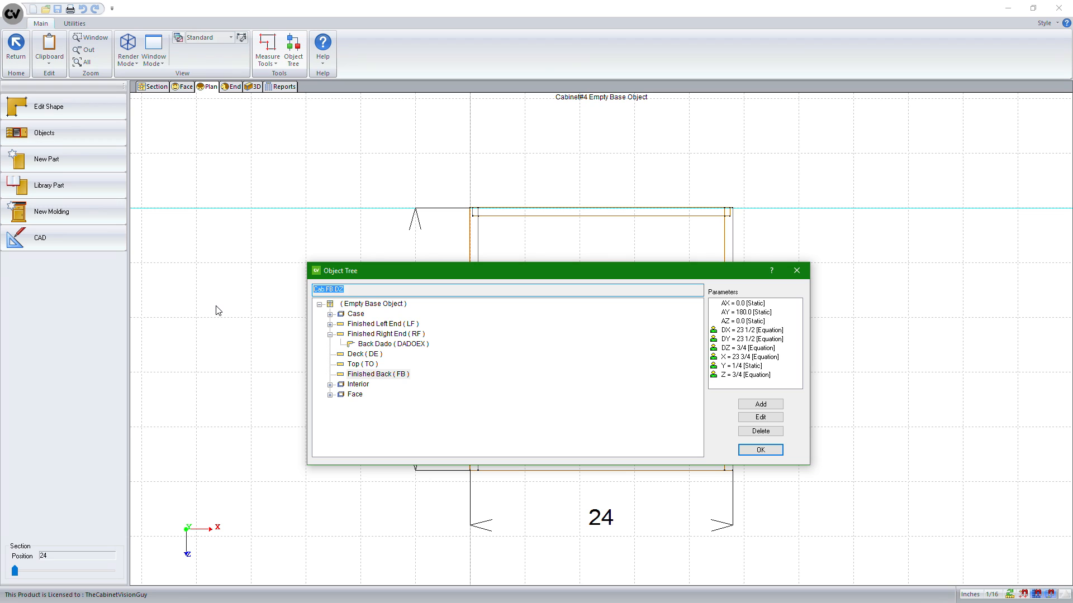
Change the right end Back Dado's width DX to the equation Cab.FB.DZ, test it, and confirm
{"action": "left_click", "coordinate": [400, 345]}
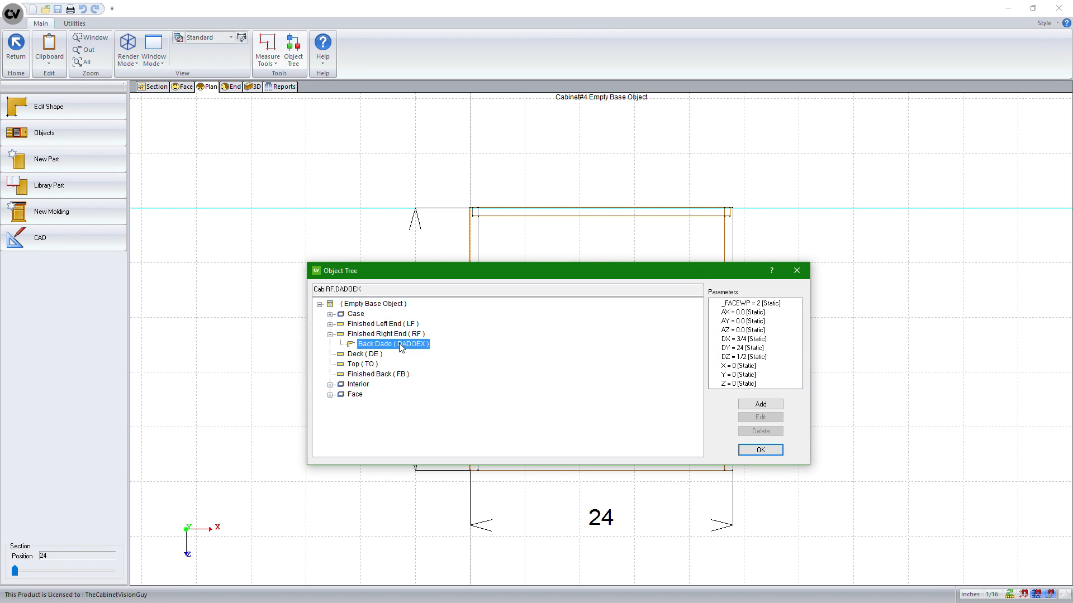
{"action": "double_click", "coordinate": [749, 339]}
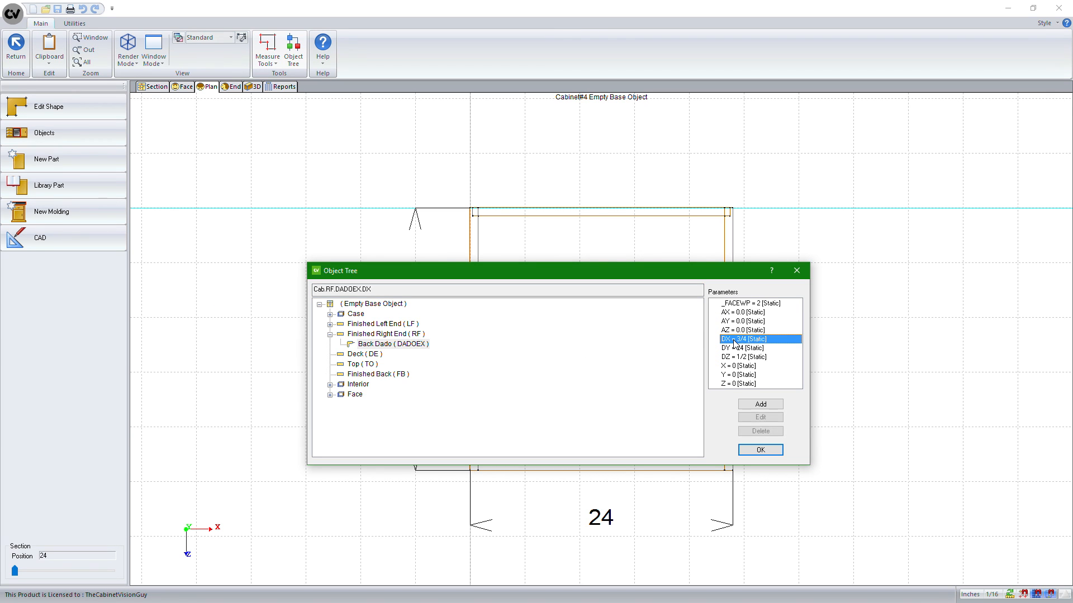
{"action": "left_click", "coordinate": [483, 330]}
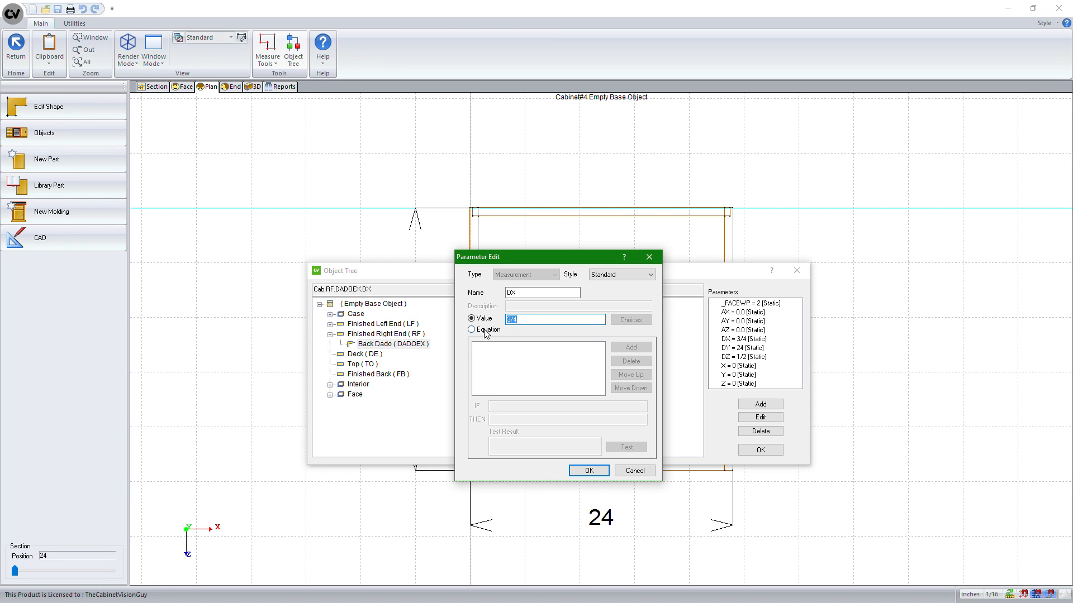
{"action": "key", "text": "ctrl+v"}
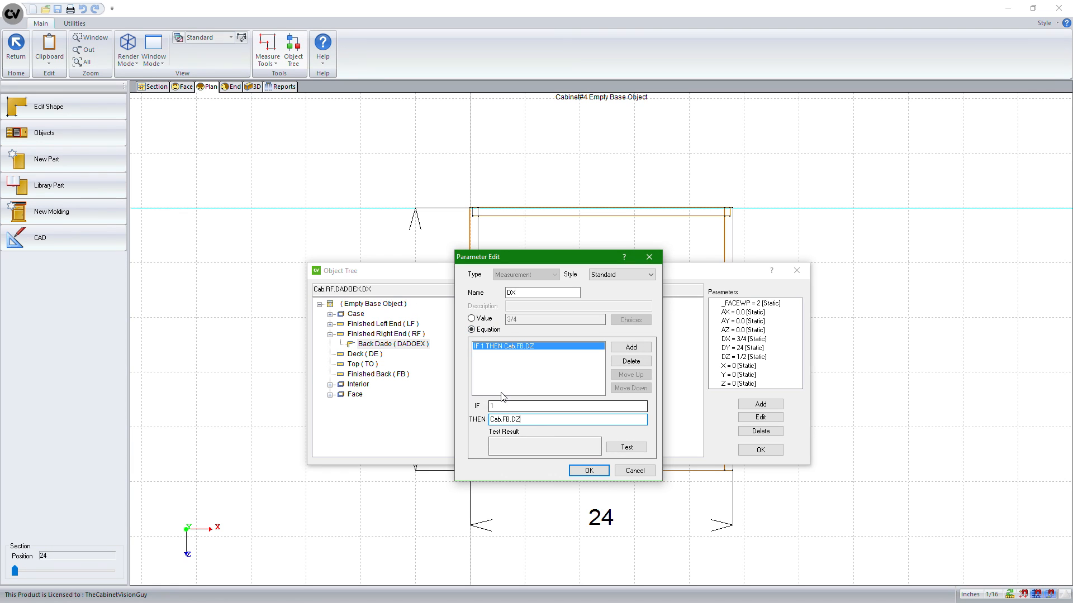
{"action": "left_click", "coordinate": [627, 448]}
{"action": "left_click", "coordinate": [591, 470]}
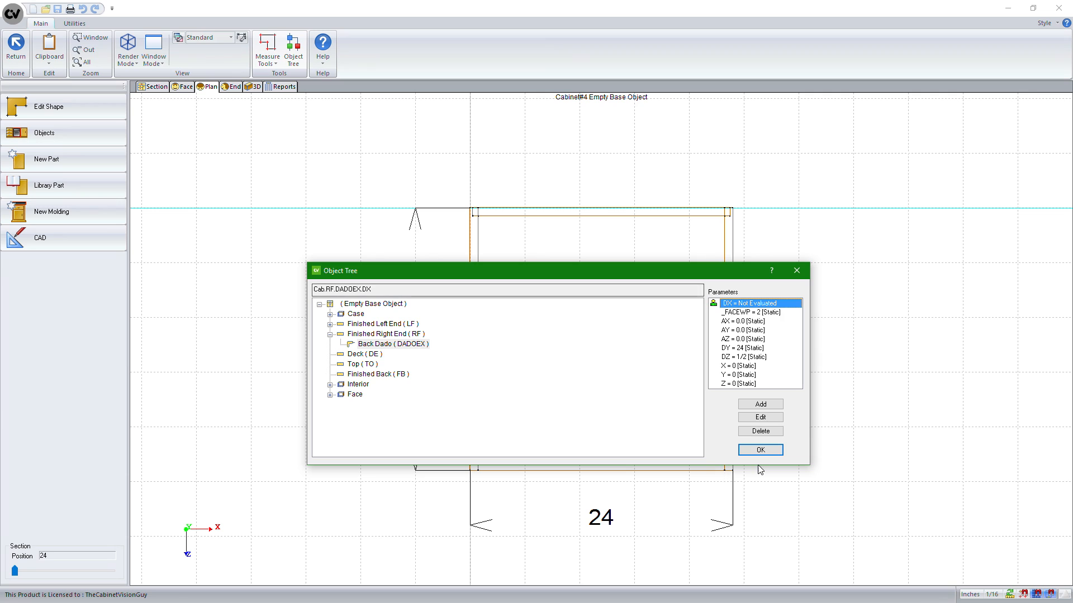
{"action": "left_click", "coordinate": [764, 450]}
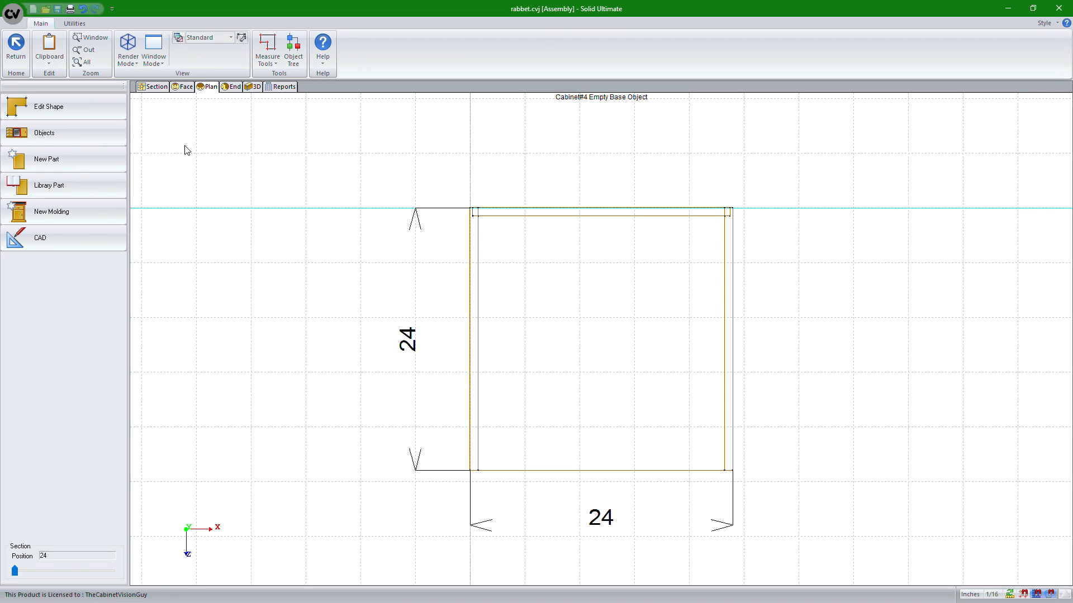
Edit the deck on the Front work plane and draw a dado 24 long along its top edge
{"action": "left_click", "coordinate": [578, 283]}
{"action": "left_click", "coordinate": [581, 287]}
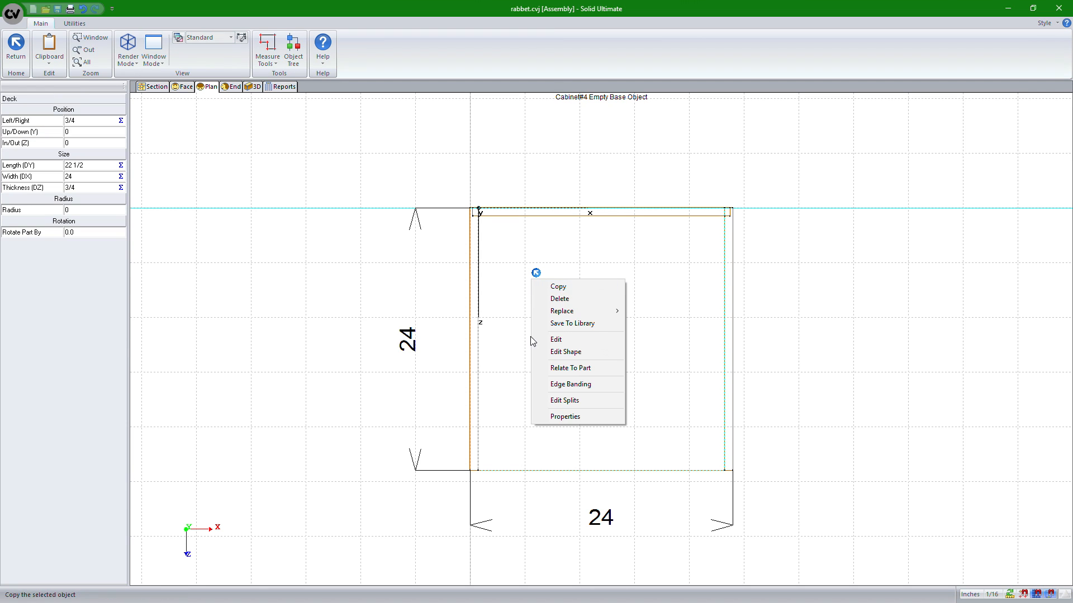
{"action": "left_click", "coordinate": [570, 341]}
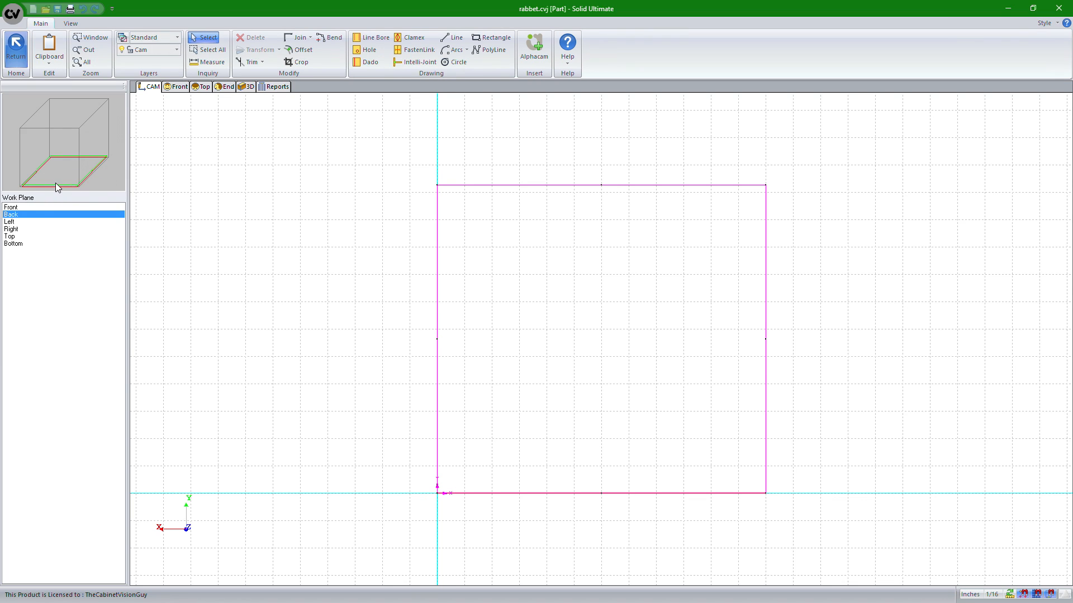
{"action": "left_click", "coordinate": [14, 207]}
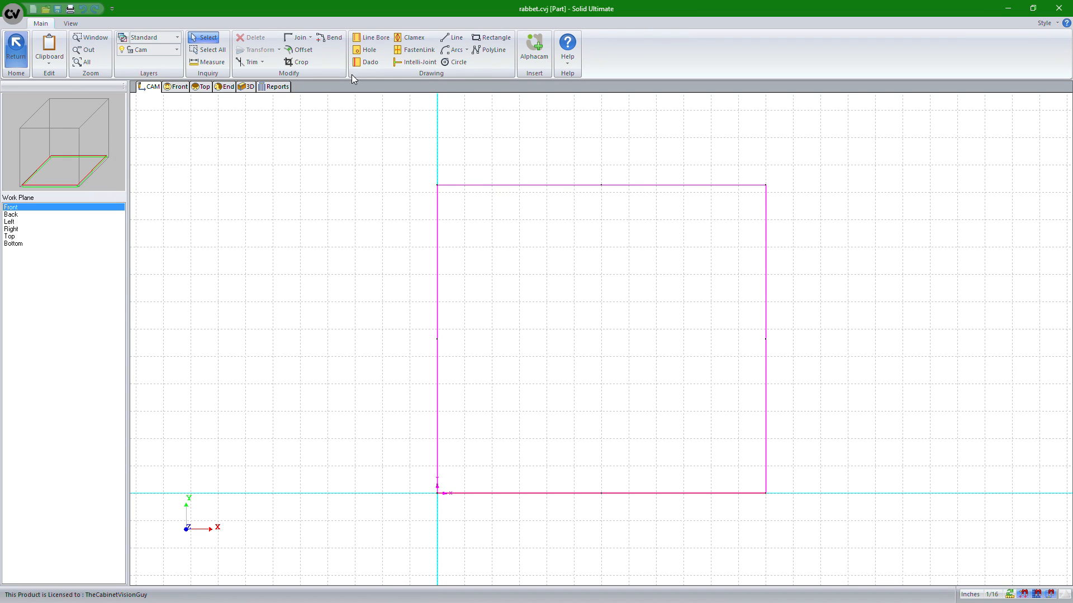
{"action": "left_click", "coordinate": [367, 63]}
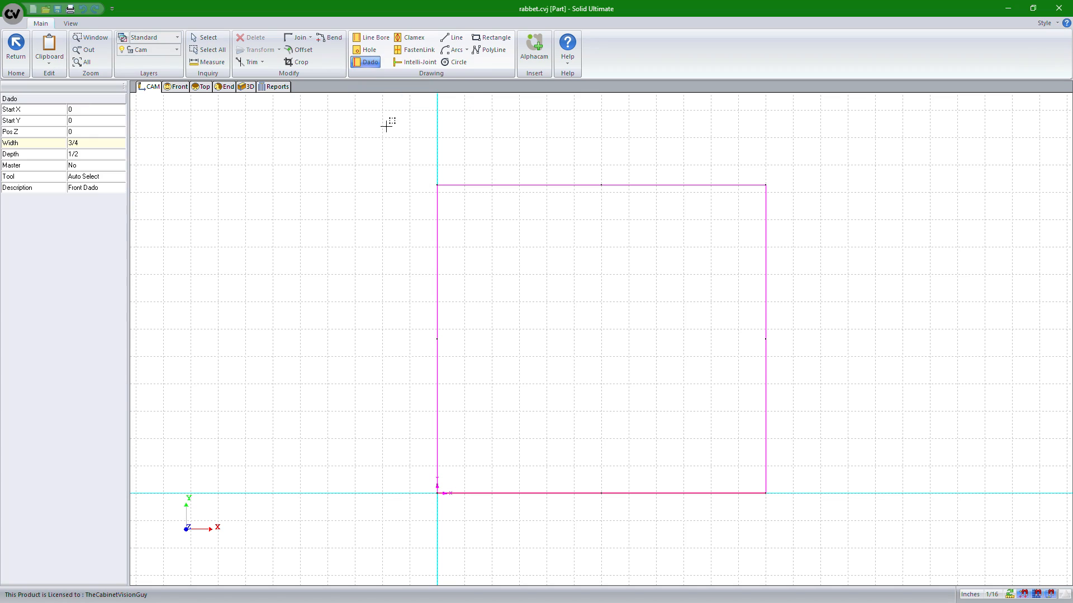
{"action": "left_click", "coordinate": [435, 186]}
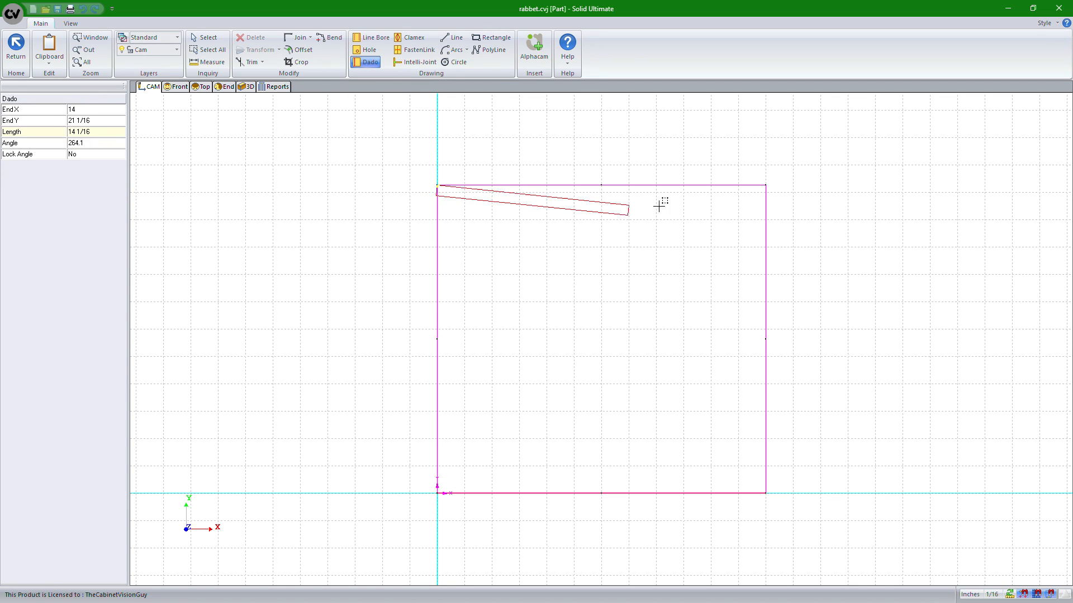
{"action": "left_click", "coordinate": [761, 186]}
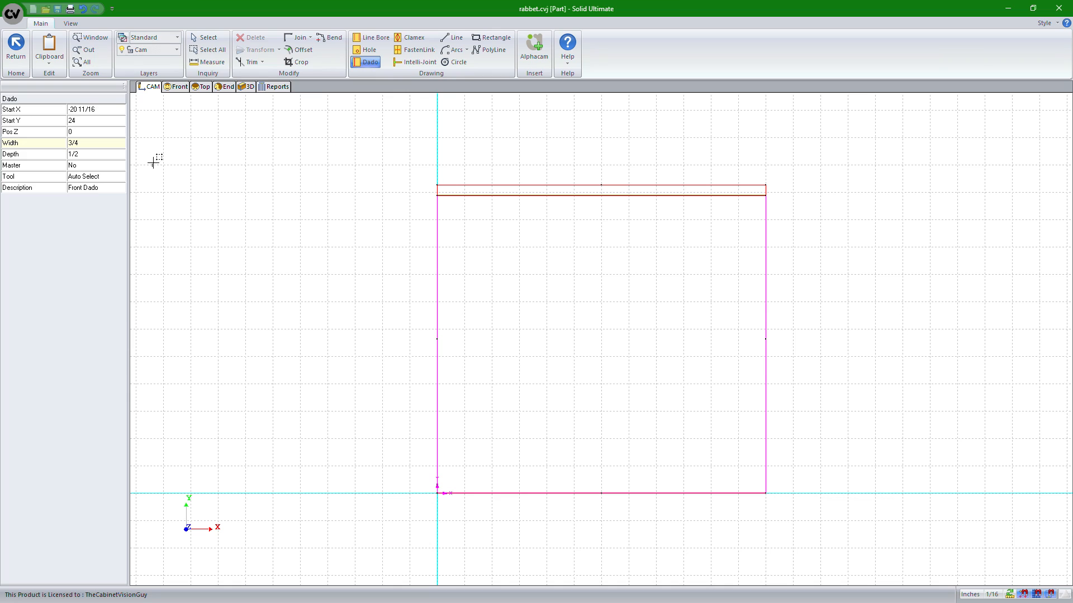
{"action": "left_click", "coordinate": [205, 38]}
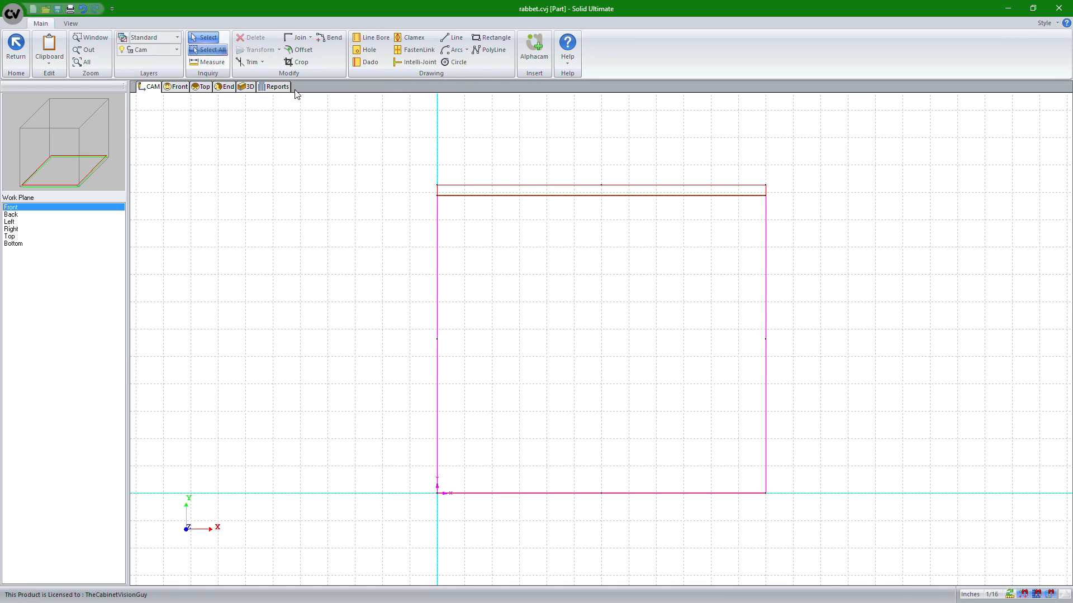
{"action": "left_click", "coordinate": [499, 194]}
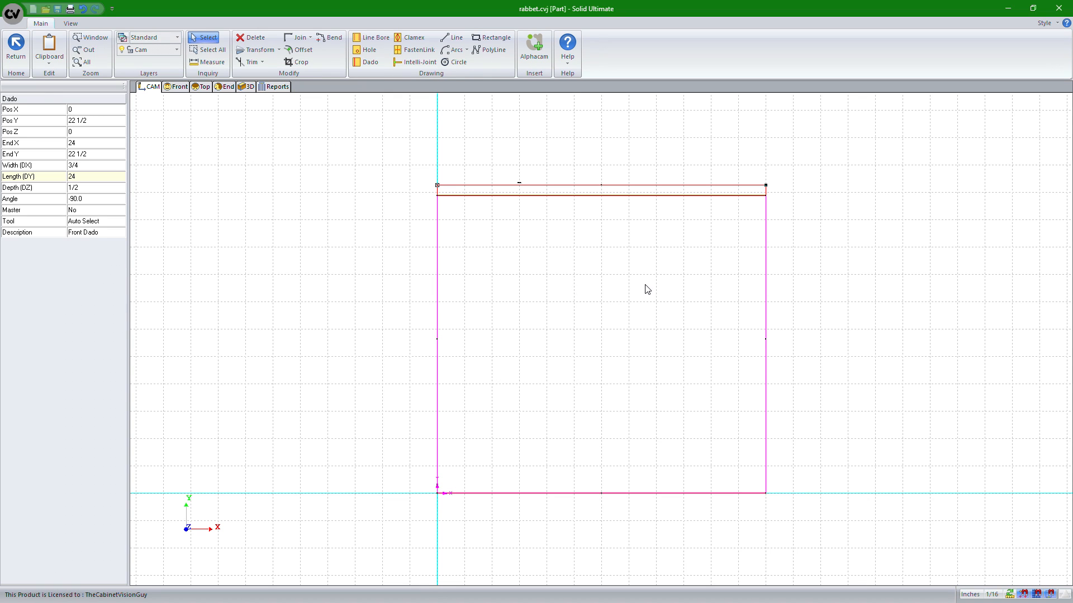
Return to the cabinet, inspect the deck dado in the 3D view, then switch to the plan view
{"action": "left_click", "coordinate": [16, 49]}
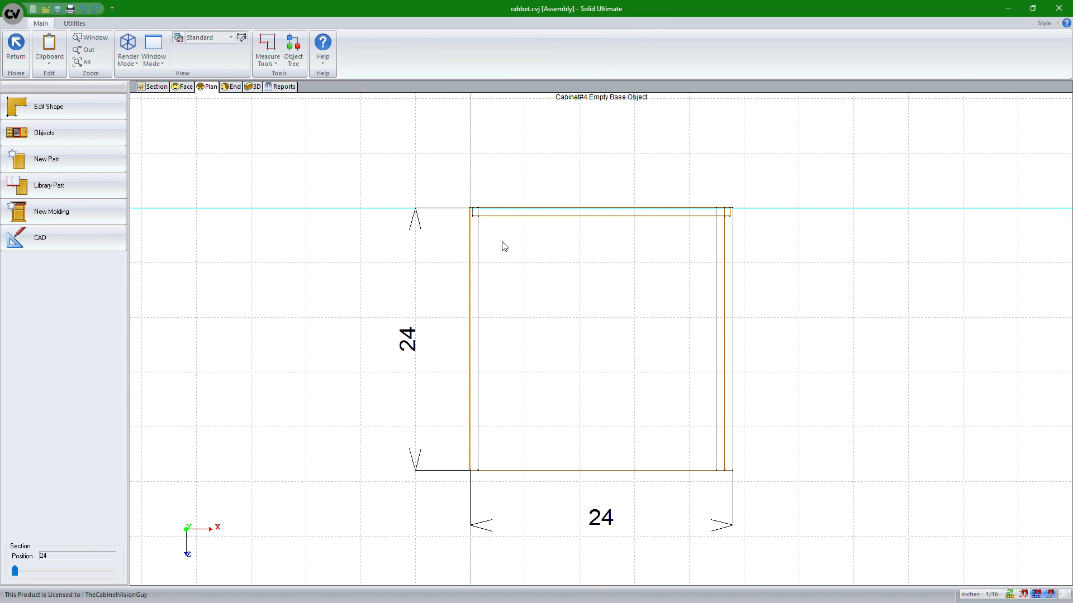
{"action": "left_click", "coordinate": [253, 88]}
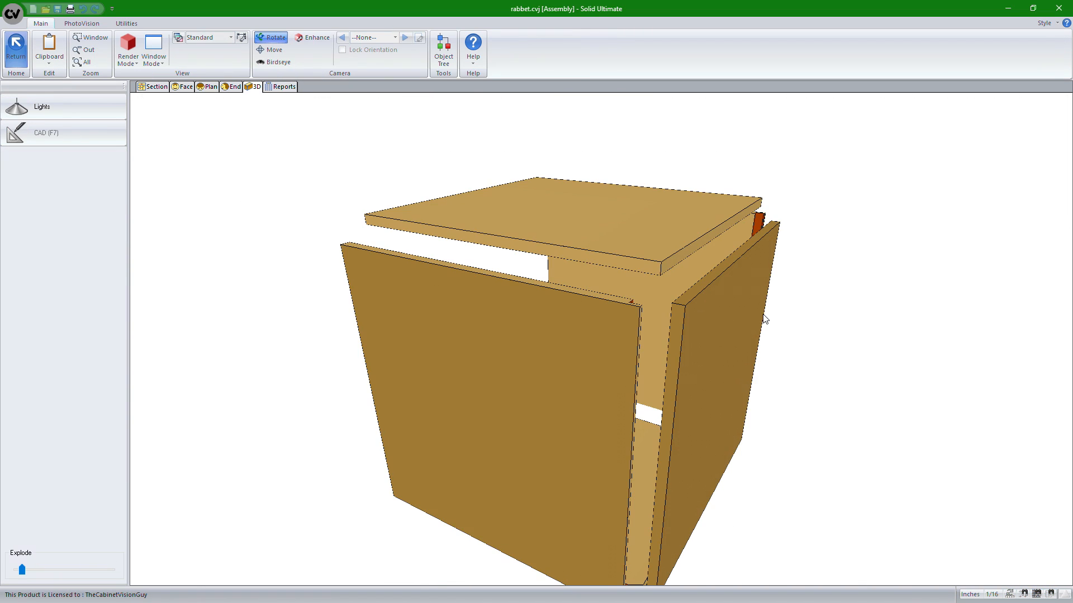
{"action": "left_click_drag", "start_coordinate": [764, 317], "coordinate": [670, 230]}
{"action": "left_click_drag", "start_coordinate": [405, 310], "coordinate": [648, 458]}
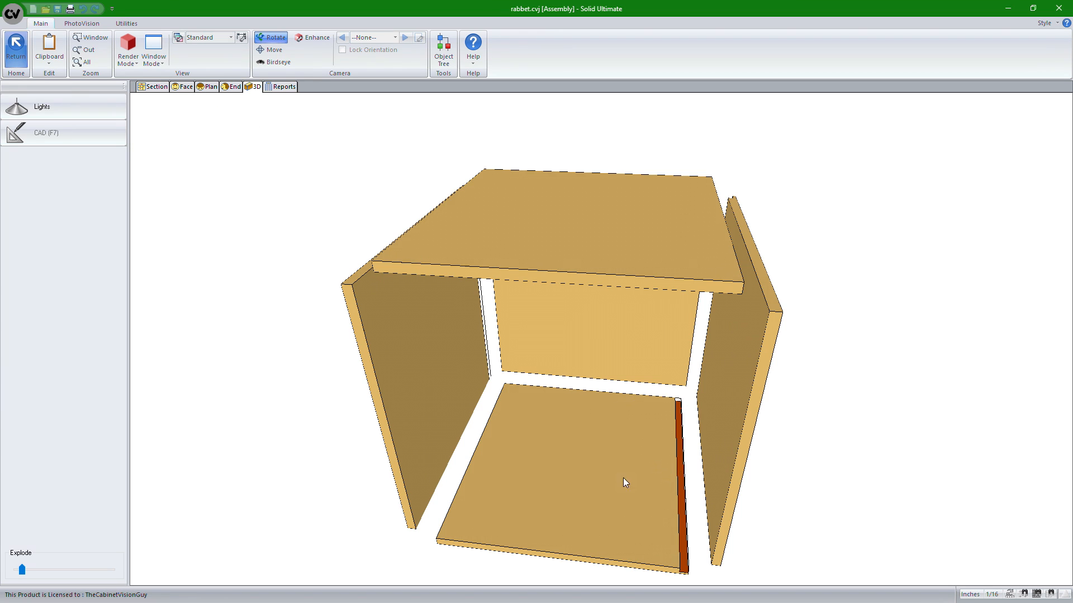
{"action": "left_click_drag", "start_coordinate": [624, 481], "coordinate": [590, 384]}
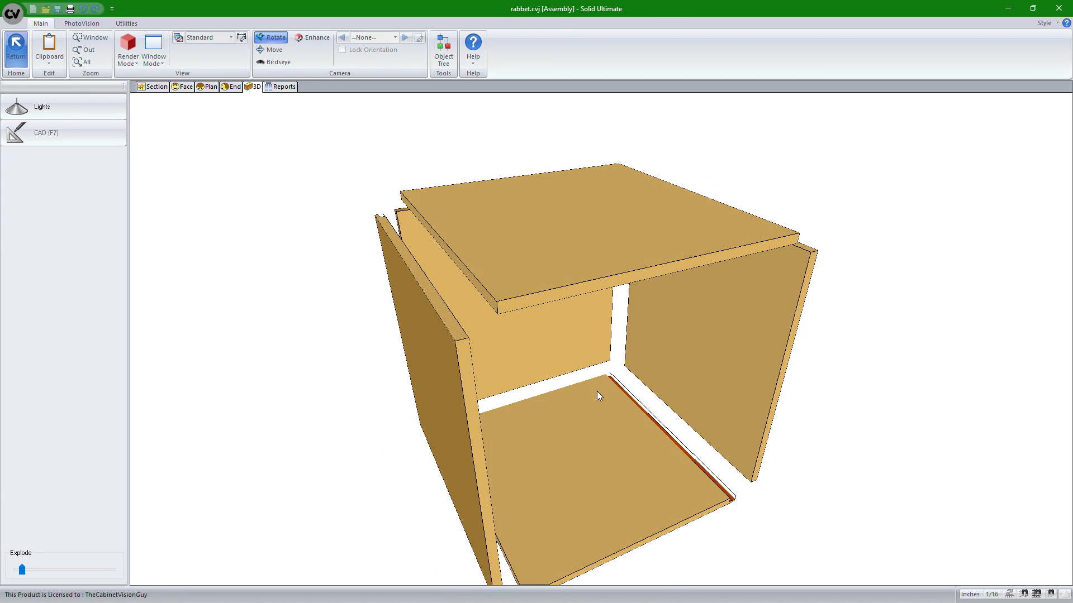
{"action": "left_click_drag", "start_coordinate": [738, 519], "coordinate": [658, 402]}
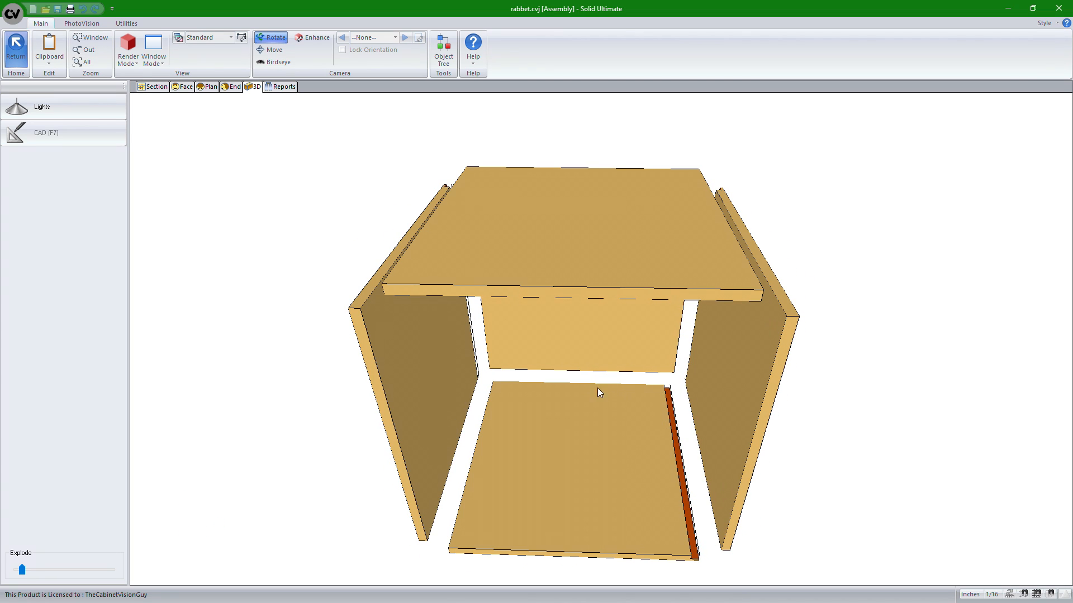
{"action": "left_click", "coordinate": [206, 87]}
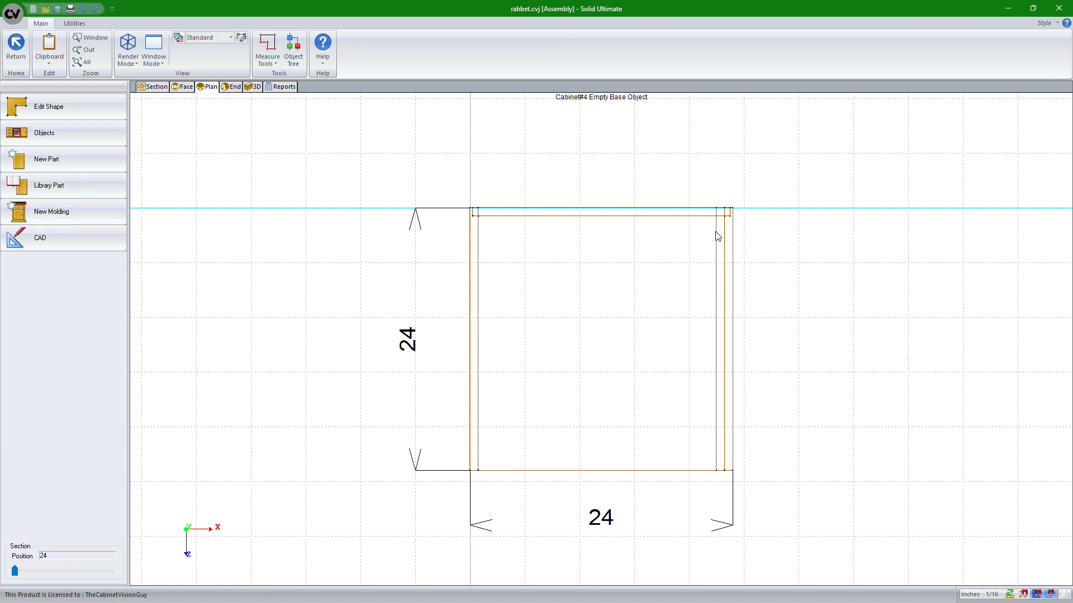
Reopen the deck for editing and delete the dado along its top edge
{"action": "right_click", "coordinate": [481, 292]}
{"action": "left_click", "coordinate": [476, 291]}
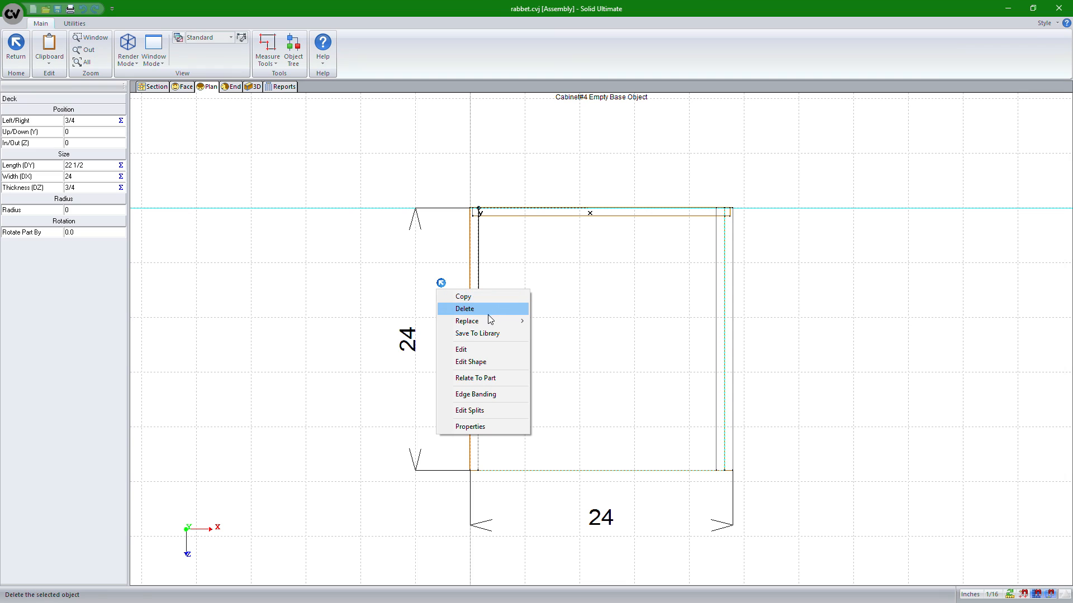
{"action": "left_click", "coordinate": [474, 350]}
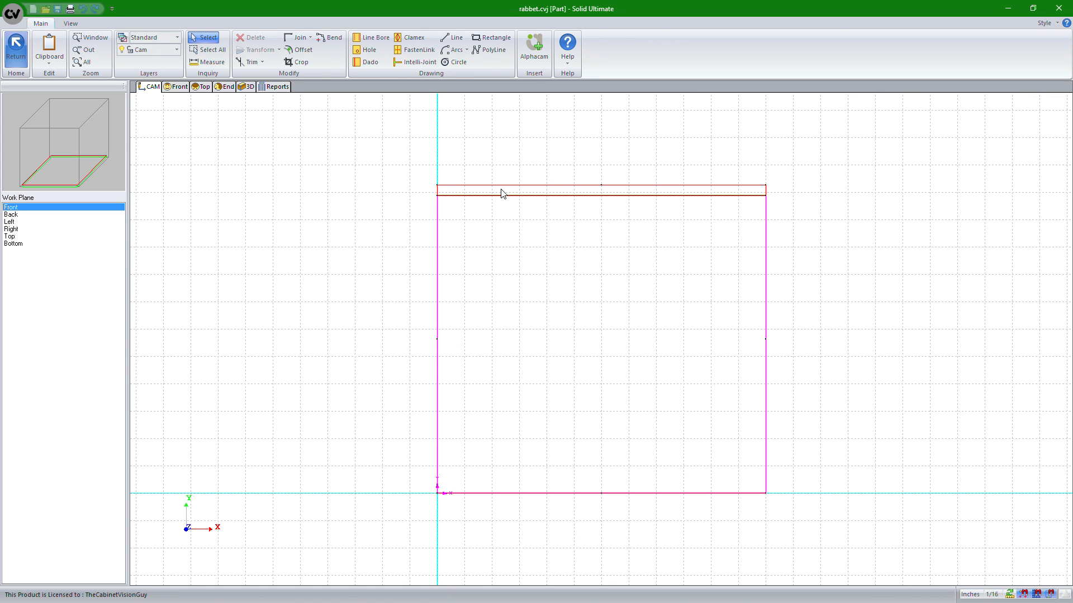
{"action": "left_click", "coordinate": [501, 193]}
{"action": "key", "text": "Delete"}
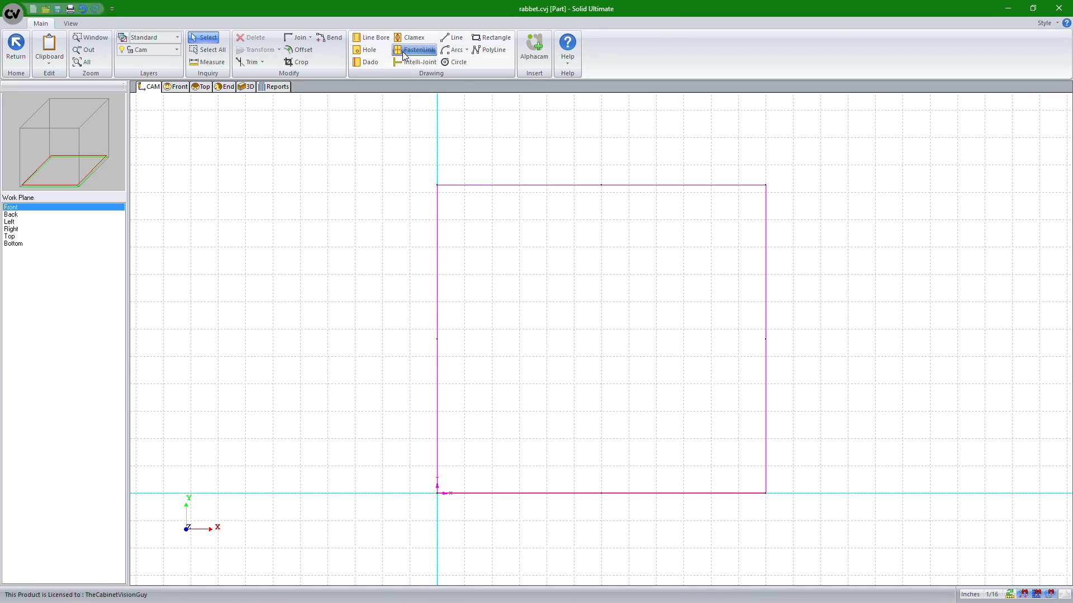
Draw a dado 22 1/2 long along the deck's left edge, bottom to top, and return to the cabinet
{"action": "left_click", "coordinate": [371, 62]}
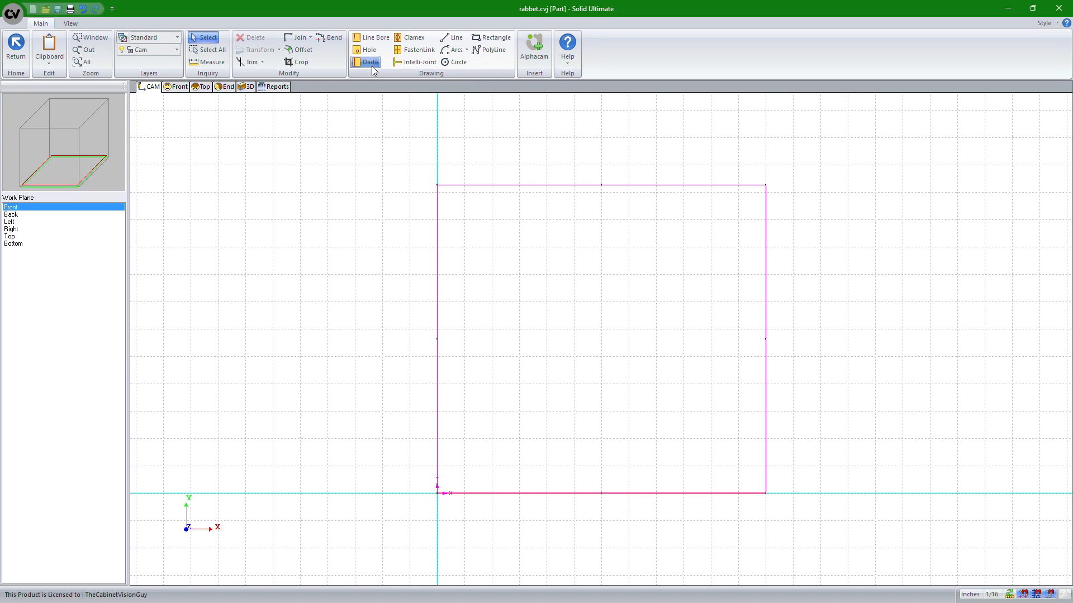
{"action": "left_click", "coordinate": [438, 492]}
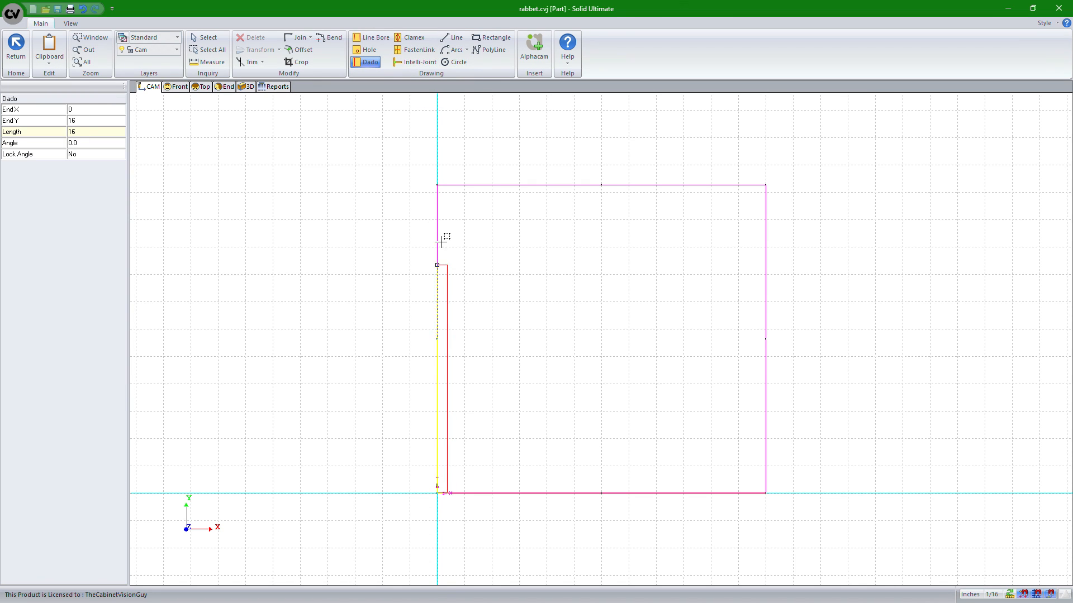
{"action": "left_click", "coordinate": [437, 185]}
{"action": "left_click", "coordinate": [16, 45]}
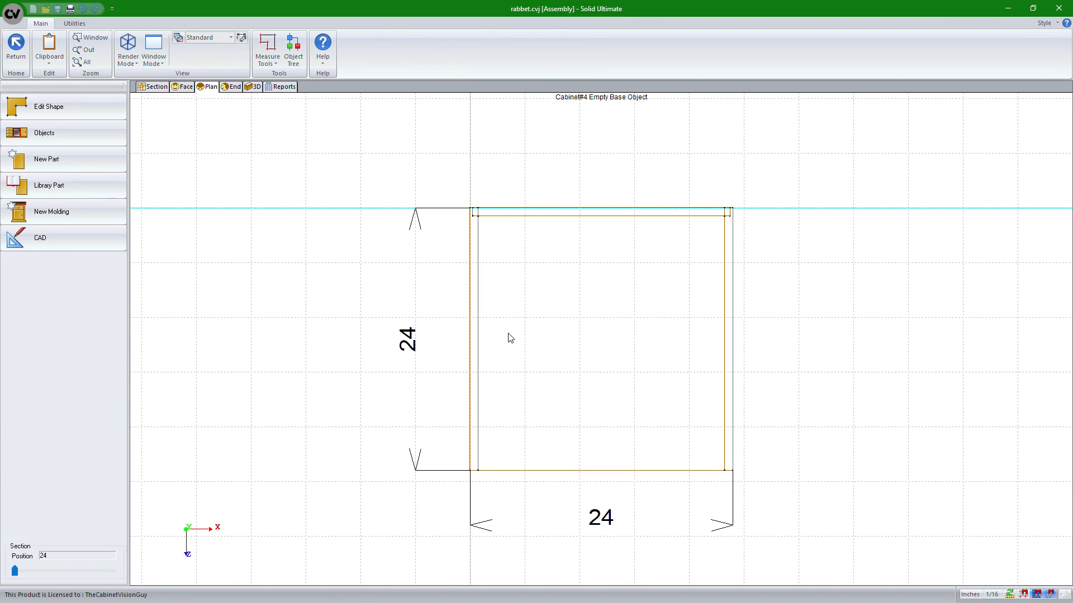
Inspect the deck's new dado in the 3D view
{"action": "left_click", "coordinate": [252, 87]}
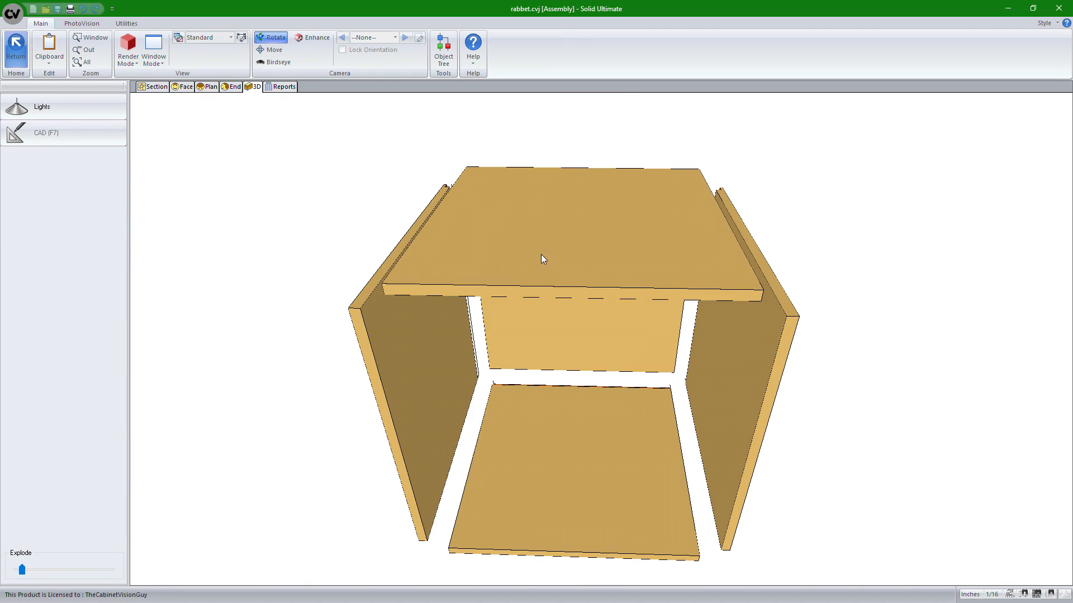
{"action": "left_click_drag", "start_coordinate": [802, 369], "coordinate": [870, 335]}
{"action": "left_click_drag", "start_coordinate": [584, 275], "coordinate": [699, 386]}
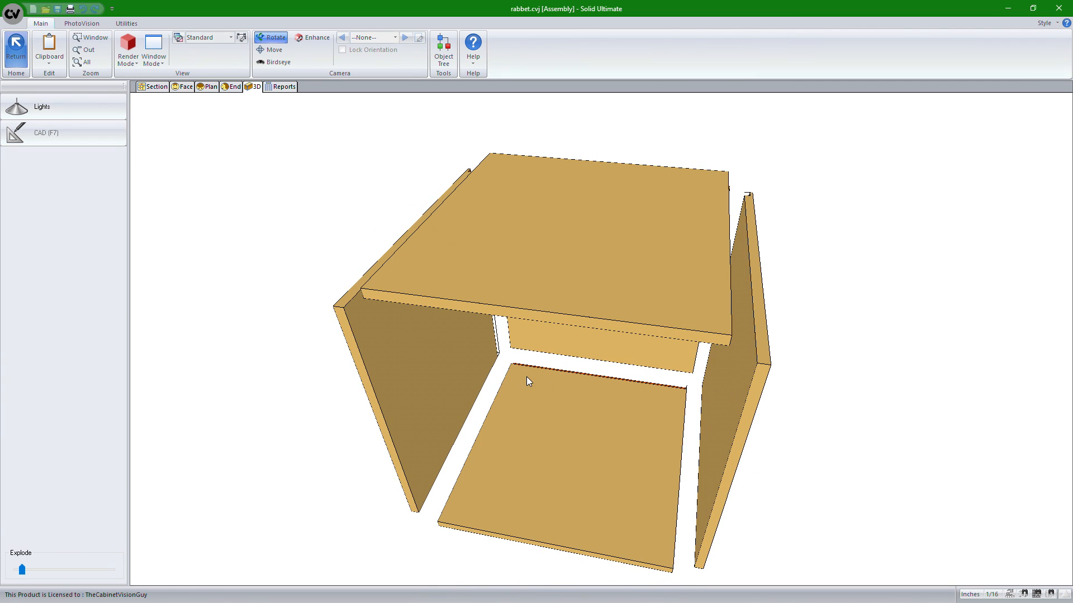
Switch to the plan view, open the deck for editing to review its dado, and return to the cabinet
{"action": "left_click_drag", "start_coordinate": [661, 449], "coordinate": [654, 424]}
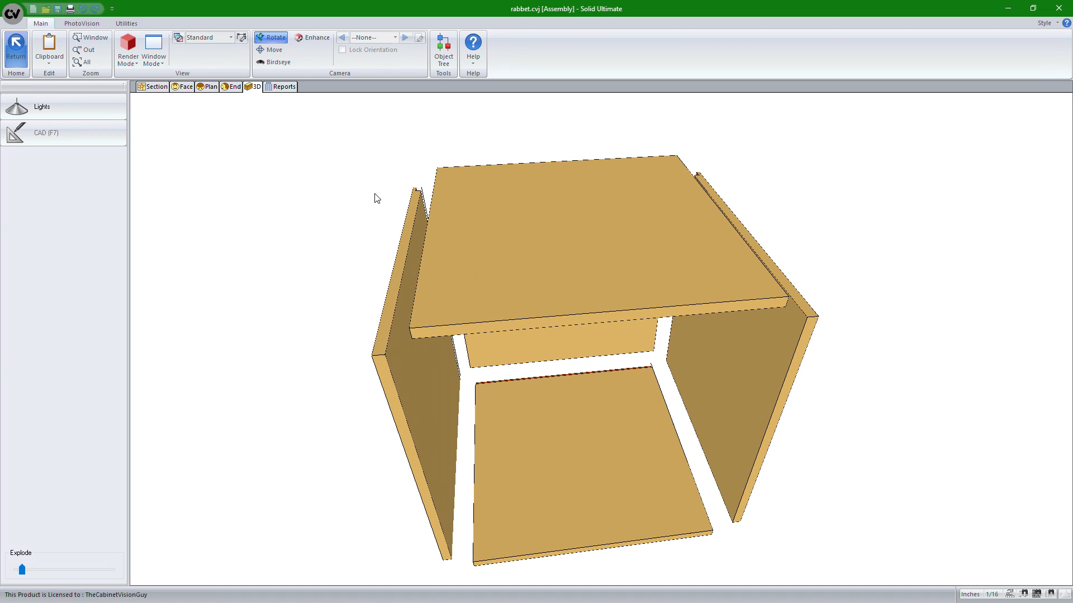
{"action": "left_click", "coordinate": [206, 89]}
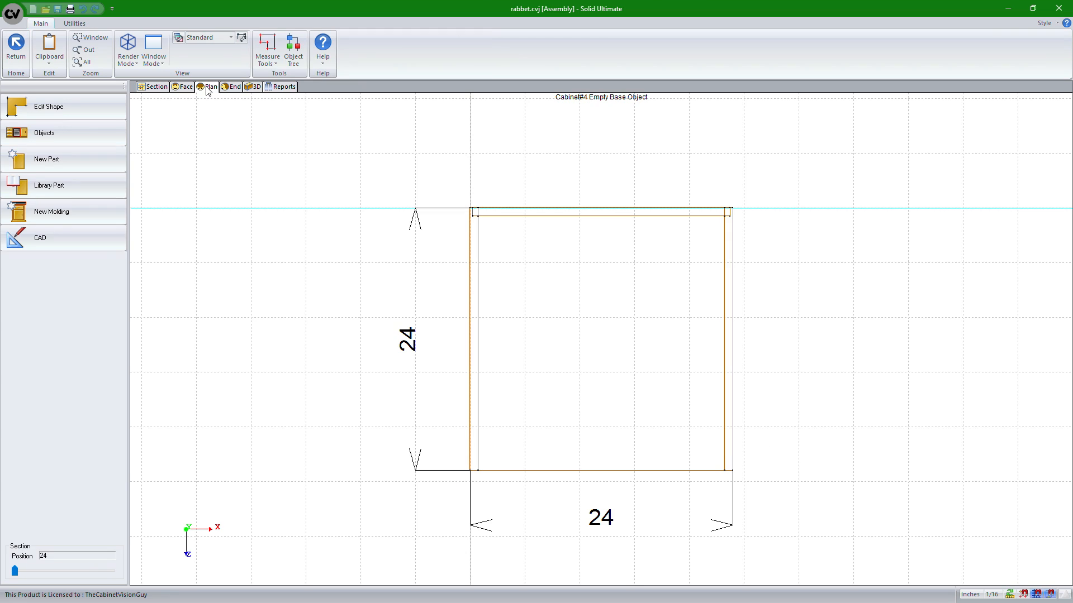
{"action": "left_click", "coordinate": [619, 264]}
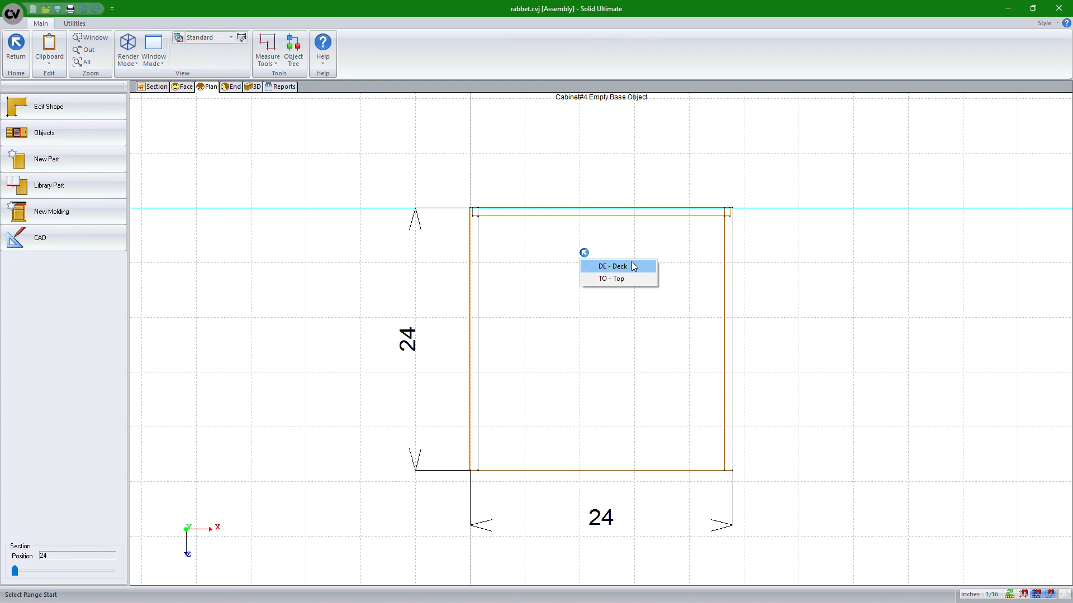
{"action": "left_click", "coordinate": [633, 266]}
{"action": "left_click", "coordinate": [602, 323]}
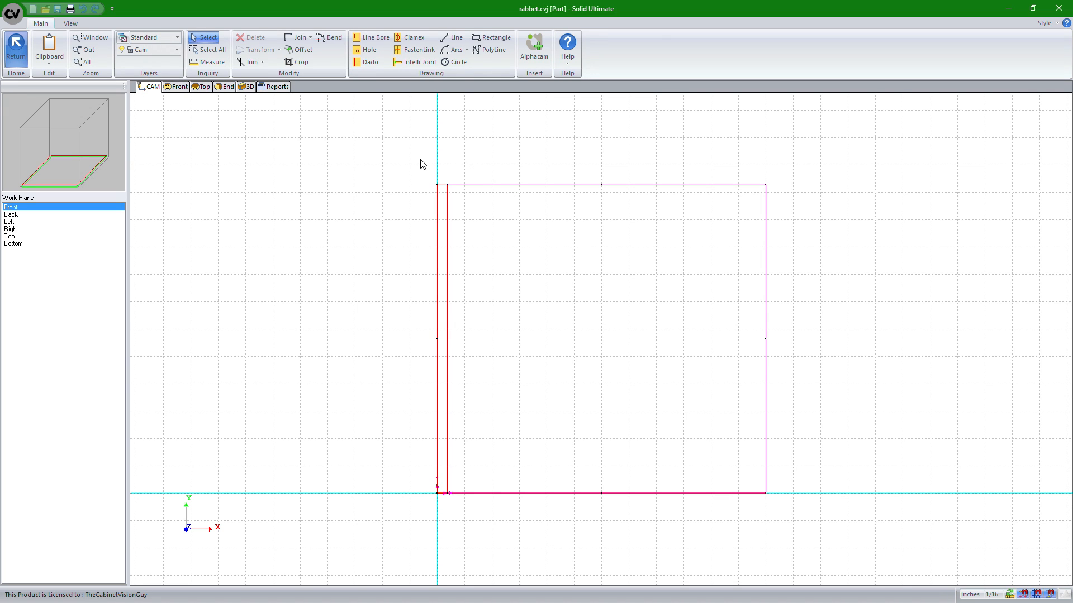
{"action": "left_click", "coordinate": [16, 48]}
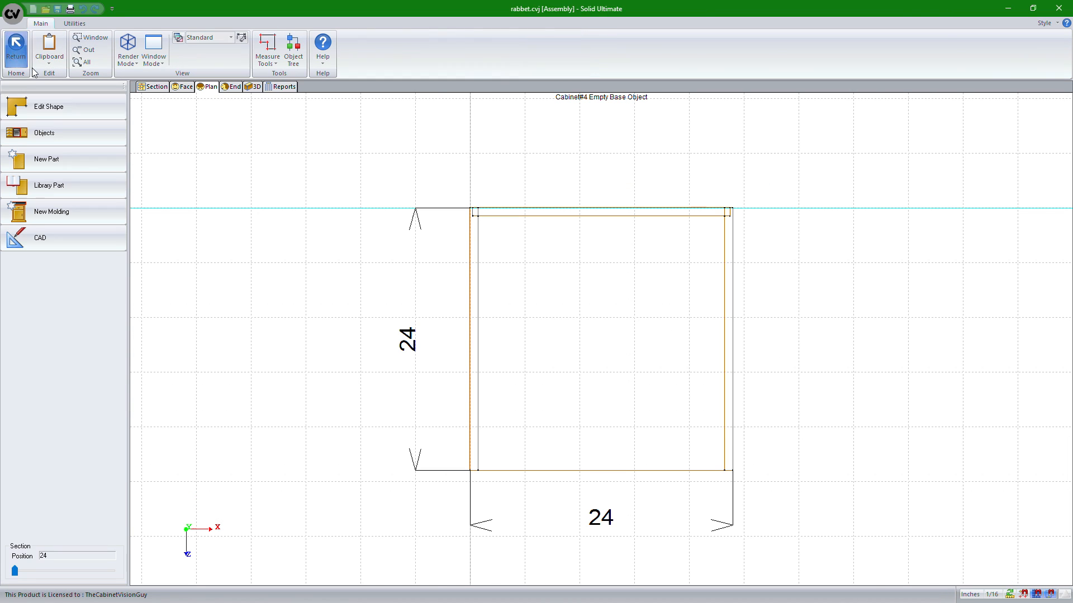
Open the top for editing and, on the Back work plane, draw a dado along its full edge from bottom to top, then return
{"action": "left_click", "coordinate": [538, 302]}
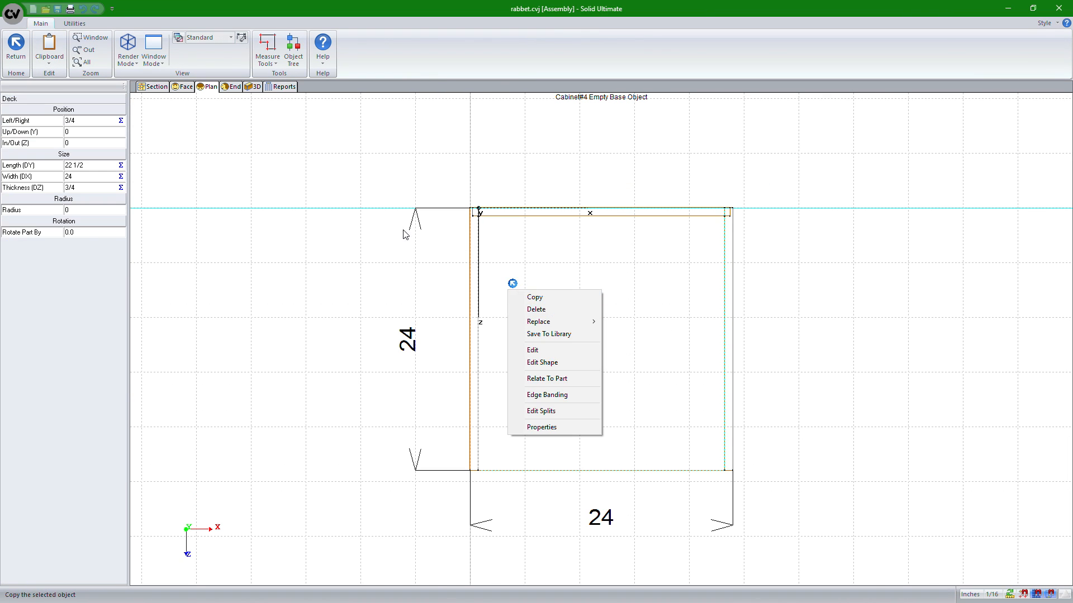
{"action": "left_click", "coordinate": [529, 268]}
{"action": "right_click", "coordinate": [528, 267]}
{"action": "left_click", "coordinate": [538, 284]}
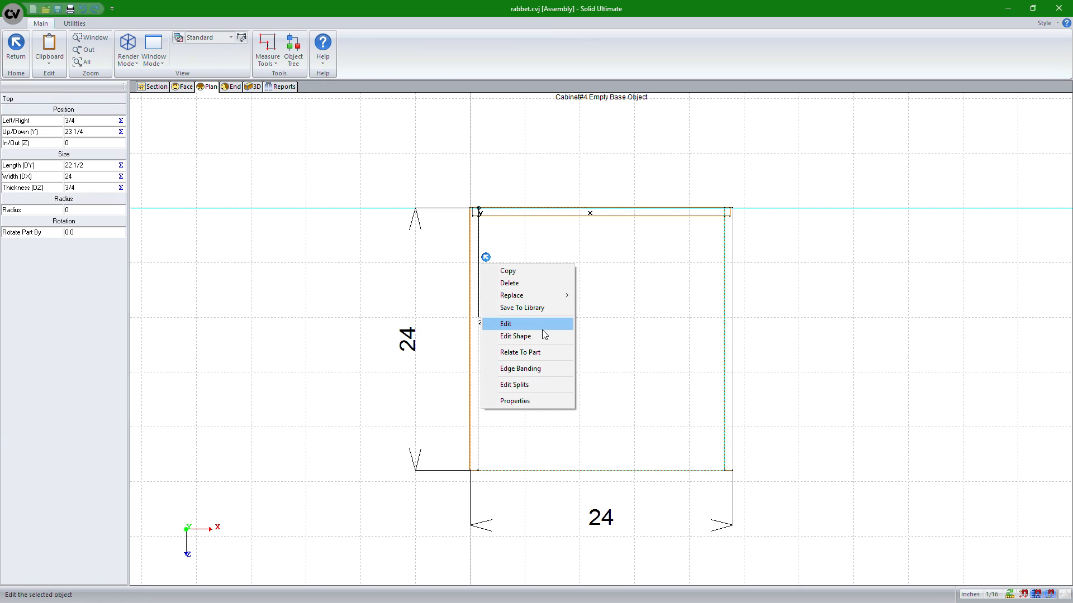
{"action": "left_click", "coordinate": [536, 322]}
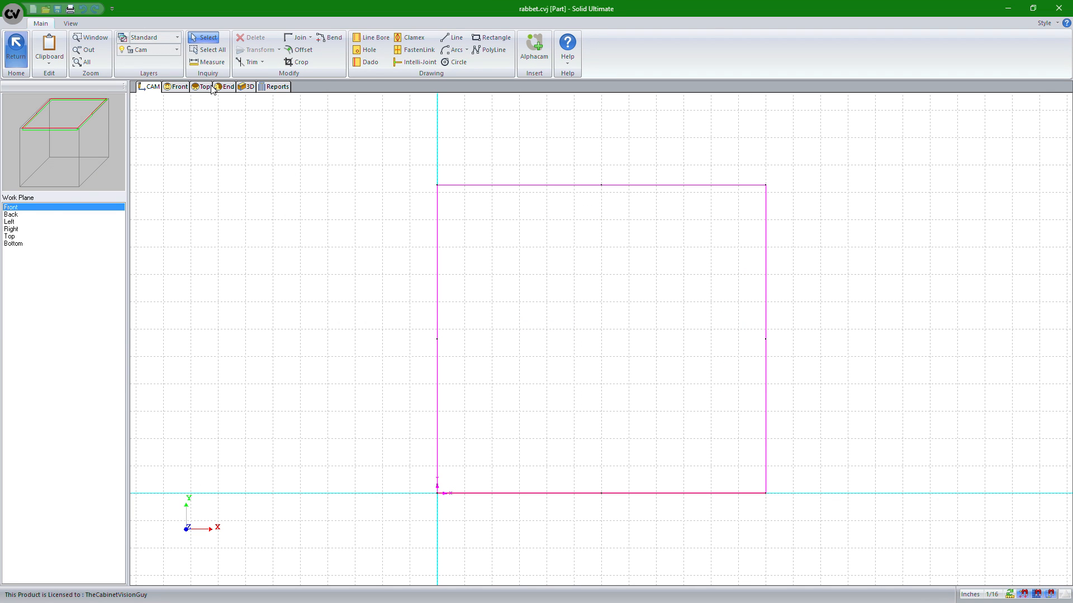
{"action": "left_click", "coordinate": [11, 215]}
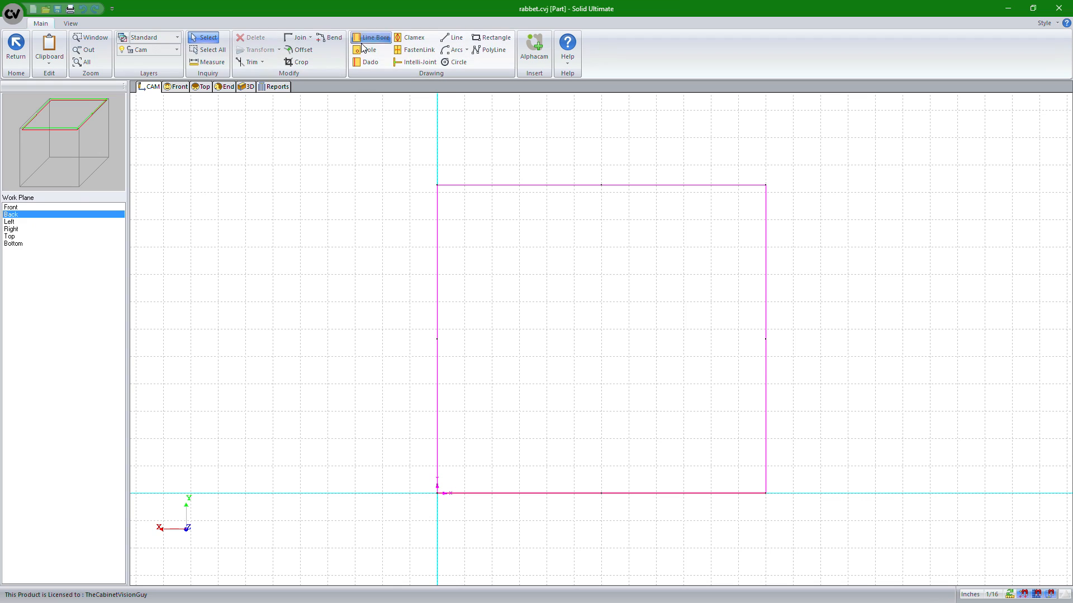
{"action": "left_click", "coordinate": [366, 61]}
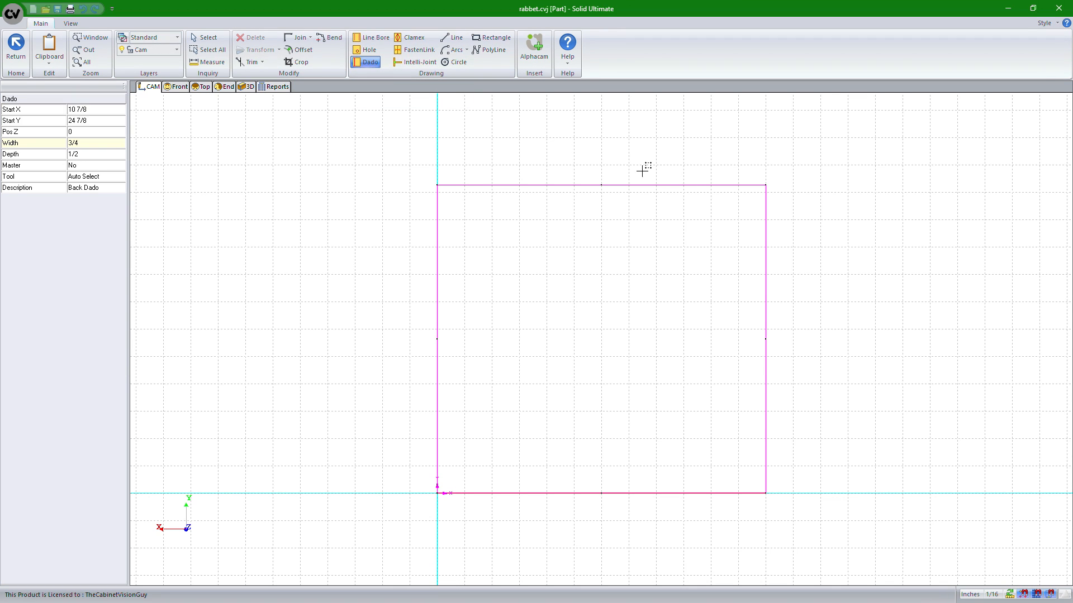
{"action": "left_click", "coordinate": [759, 498]}
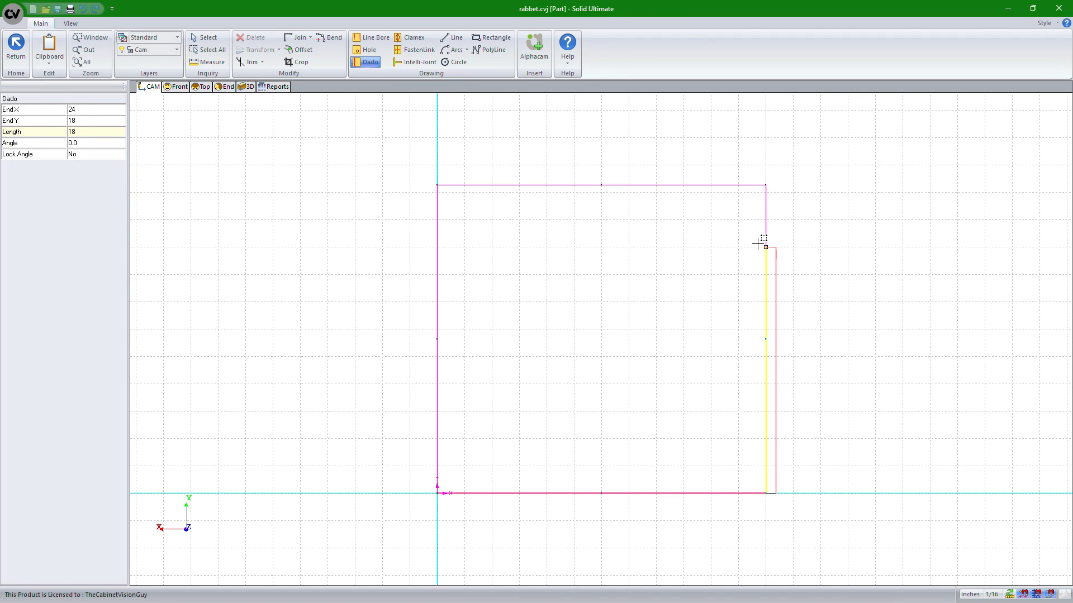
{"action": "left_click", "coordinate": [774, 177]}
{"action": "left_click", "coordinate": [772, 178]}
{"action": "left_click", "coordinate": [767, 491]}
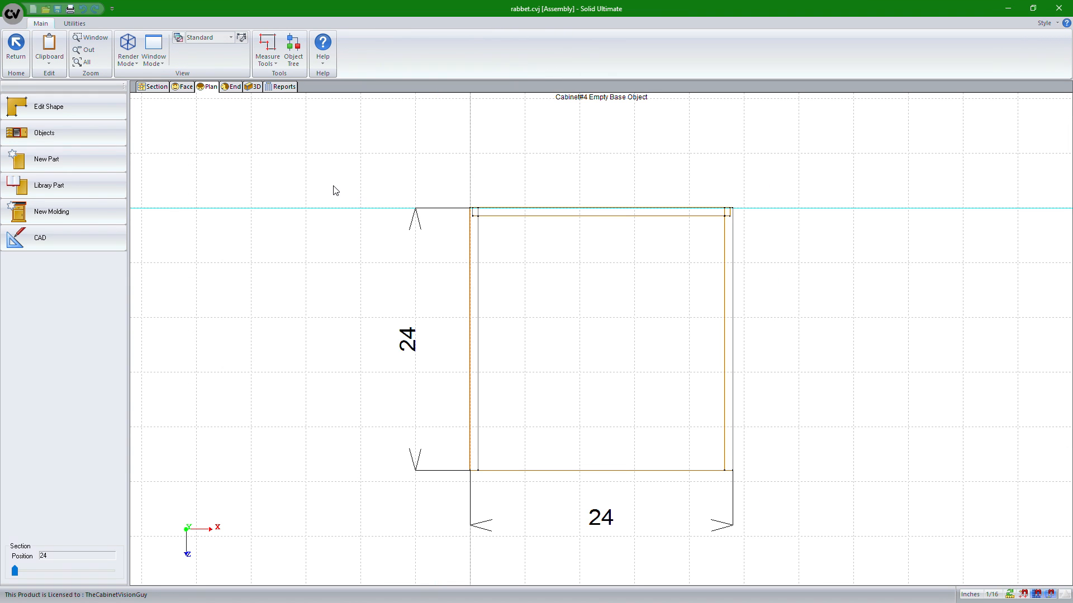
Inspect the top's new dado in the 3D view
{"action": "left_click", "coordinate": [252, 88]}
{"action": "mouse_move", "coordinate": [584, 241]}
{"action": "left_mouse_down"}
{"action": "mouse_move", "coordinate": [419, 247]}
{"action": "mouse_move", "coordinate": [690, 297]}
{"action": "mouse_move", "coordinate": [481, 180]}
{"action": "mouse_move", "coordinate": [562, 213]}
{"action": "left_mouse_up"}
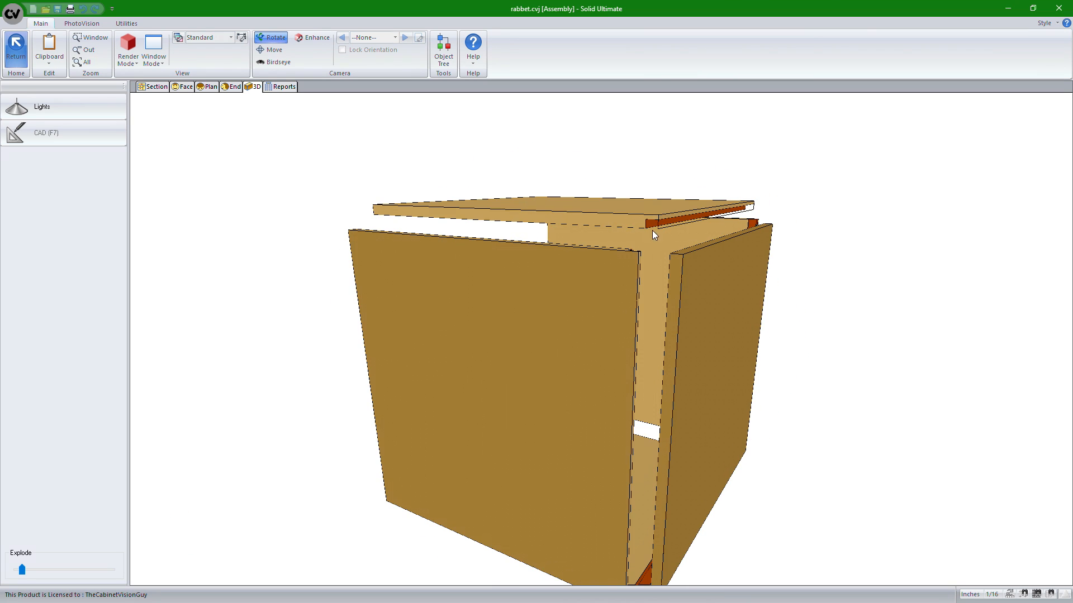
{"action": "mouse_move", "coordinate": [654, 235]}
{"action": "left_mouse_down"}
{"action": "mouse_move", "coordinate": [661, 268]}
{"action": "mouse_move", "coordinate": [527, 278]}
{"action": "left_mouse_up"}
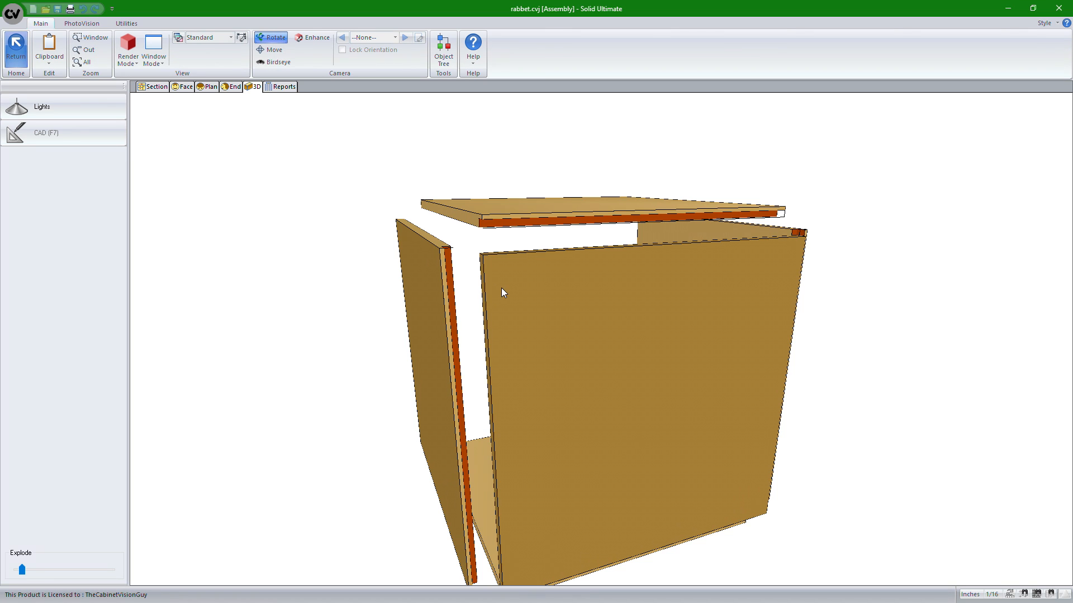
{"action": "left_click_drag", "start_coordinate": [492, 364], "coordinate": [509, 330]}
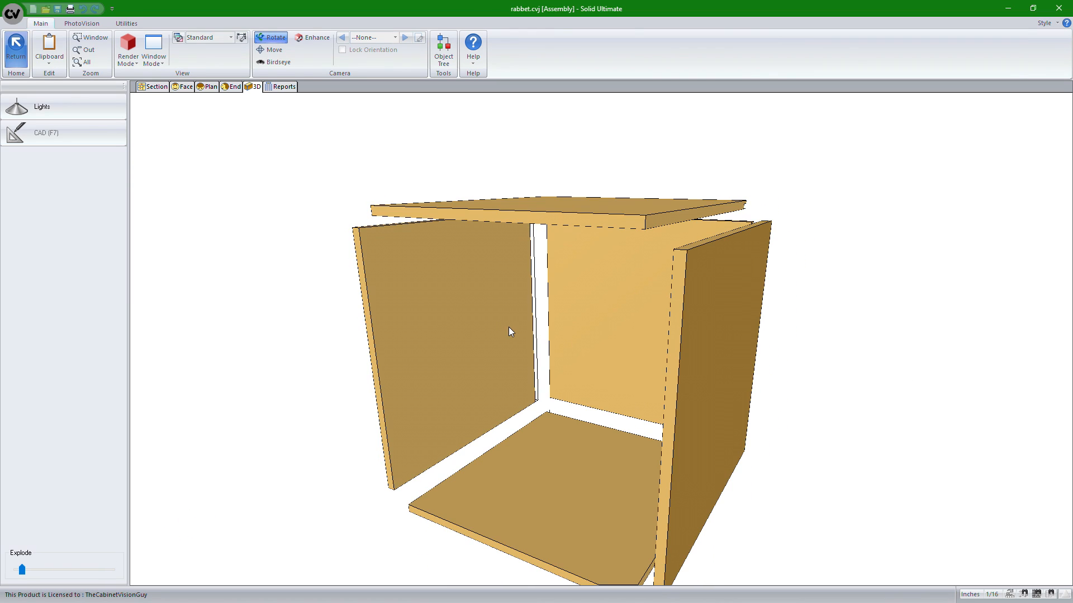